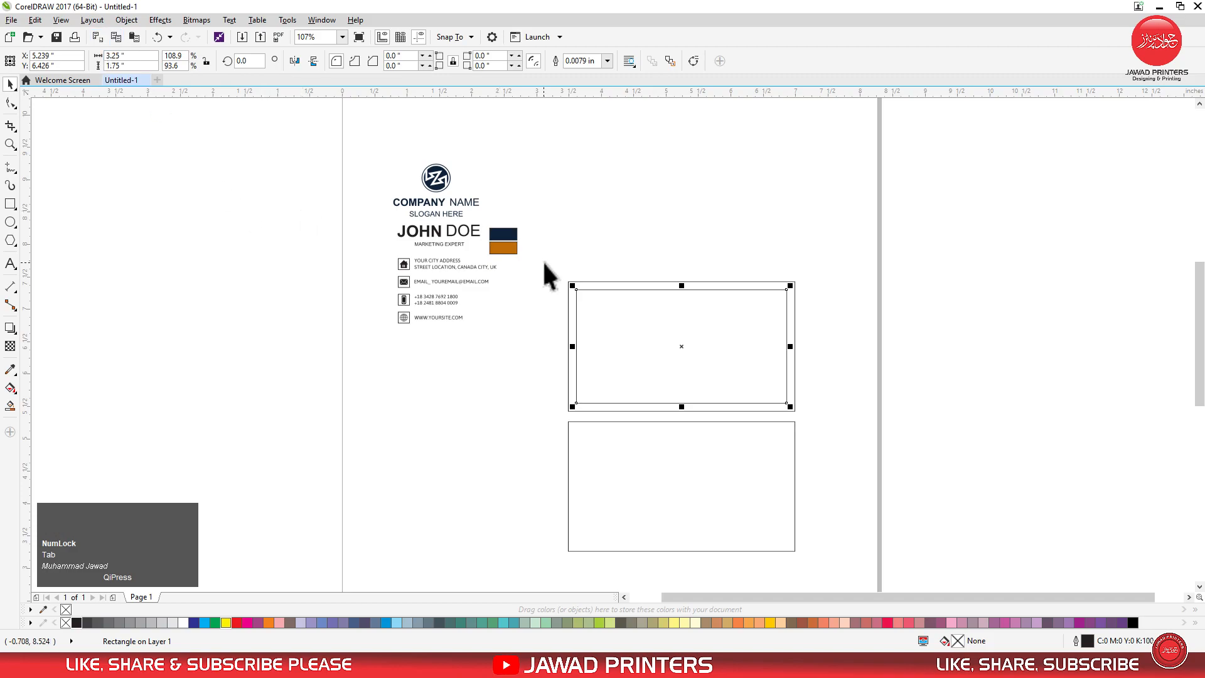
- Duplicate the upper card's inner 3.25 x 1.75 in rectangle and centre the copy on the lower card rectangle
{"action": "left_click", "coordinate": [708, 333]}
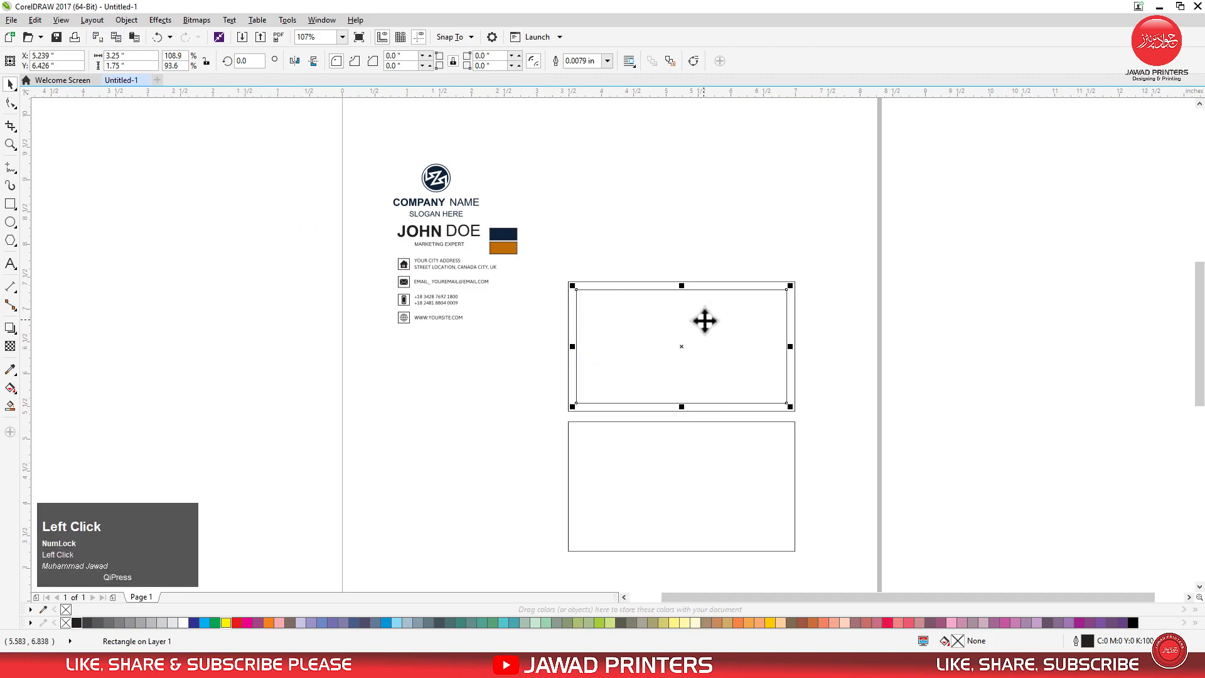
{"action": "right_click", "coordinate": [704, 321]}
{"action": "left_click", "coordinate": [760, 433]}
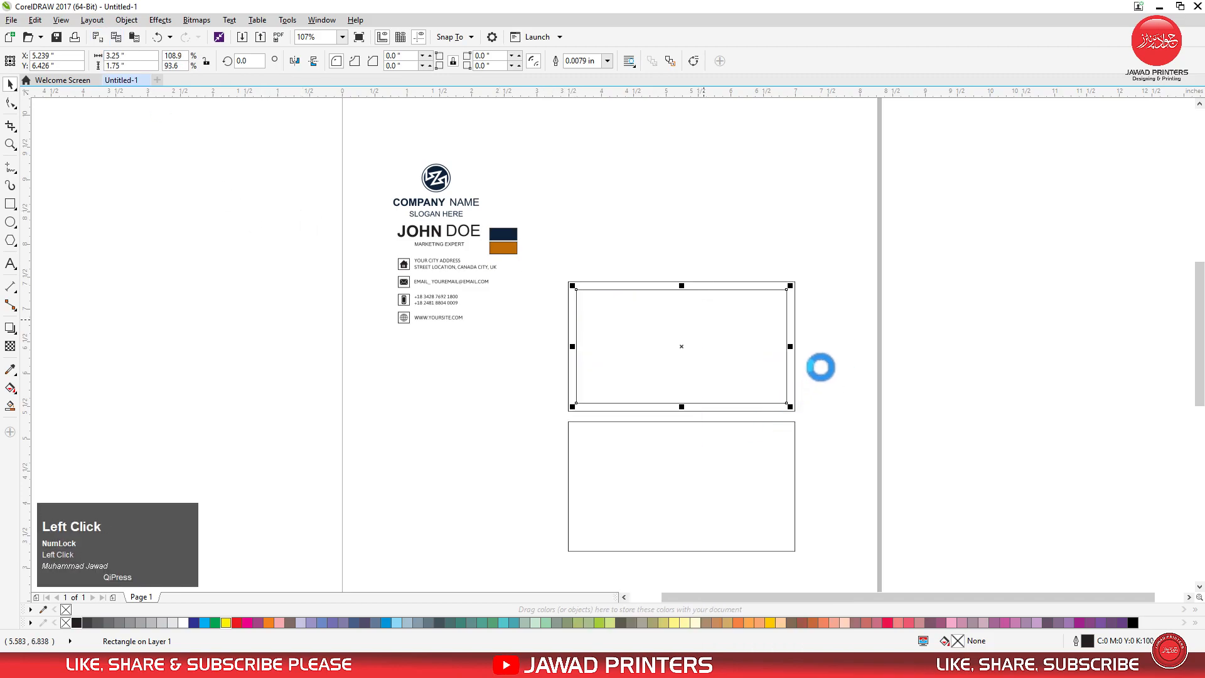
{"action": "right_click", "coordinate": [821, 368]}
{"action": "left_click", "coordinate": [840, 457]}
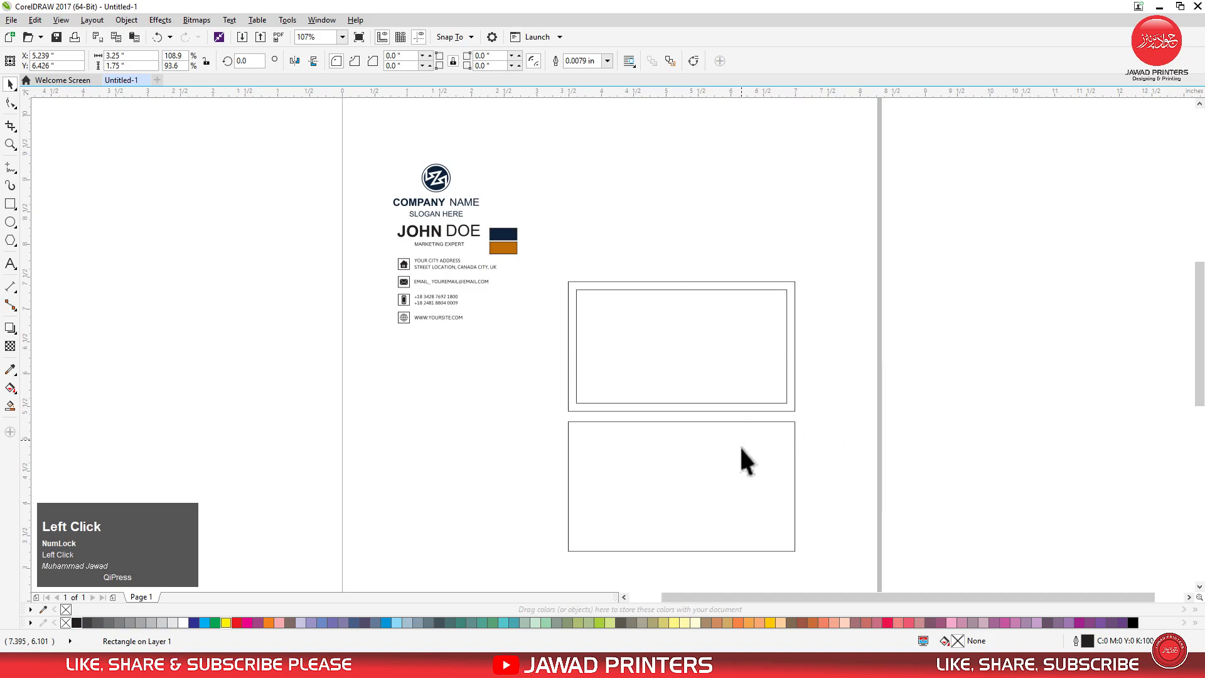
{"action": "left_click", "coordinate": [744, 477], "text": "shift"}
{"action": "key", "text": "c"}
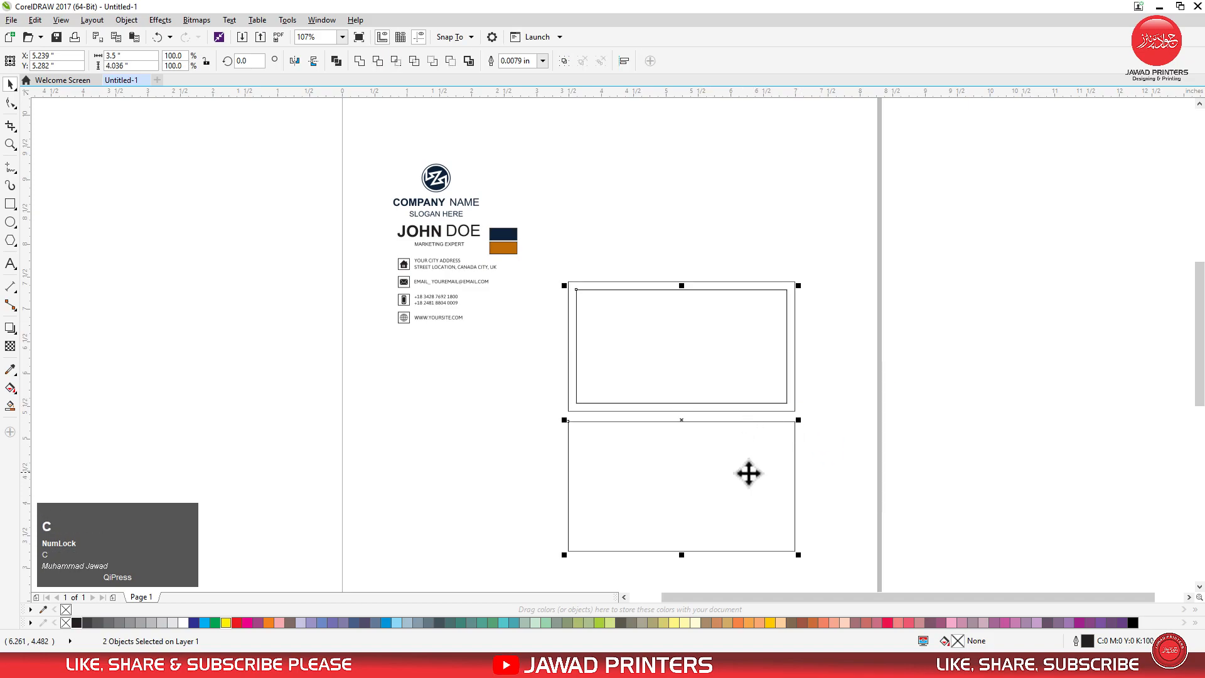
{"action": "key", "text": "e"}
{"action": "left_click", "coordinate": [838, 453]}
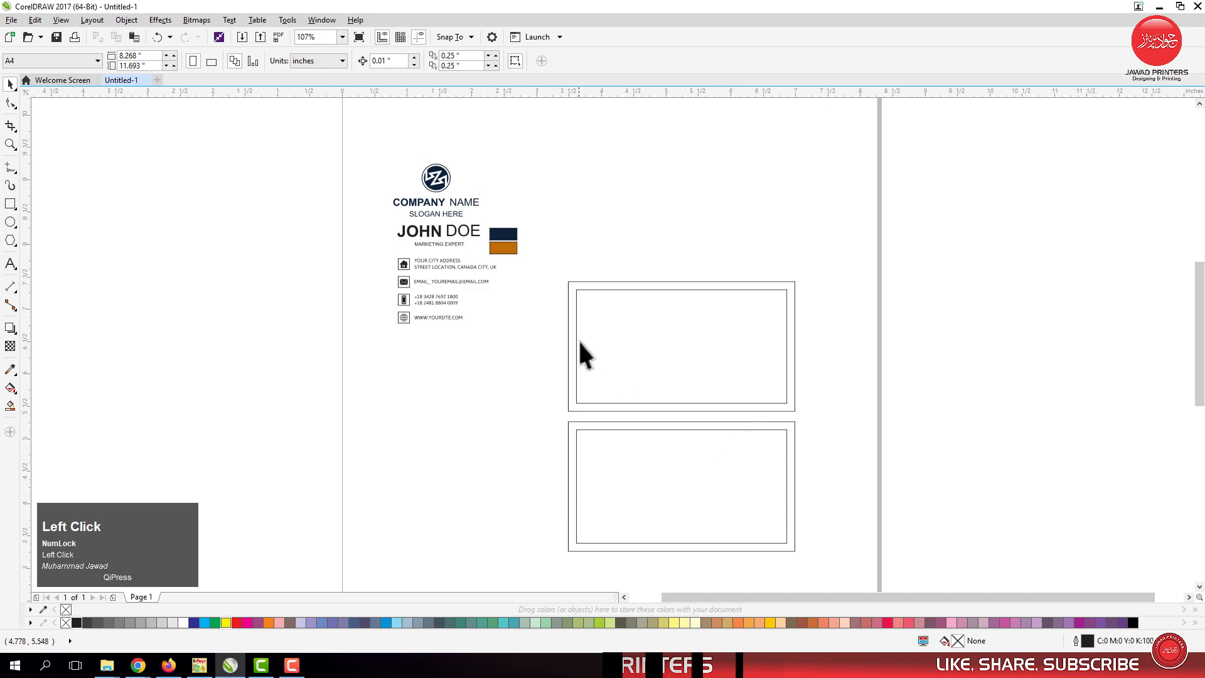
- Place guidelines along the edges of both inner margin rectangles, and delete the two inner rectangles
{"action": "left_click_drag", "start_coordinate": [710, 288], "coordinate": [710, 291]}
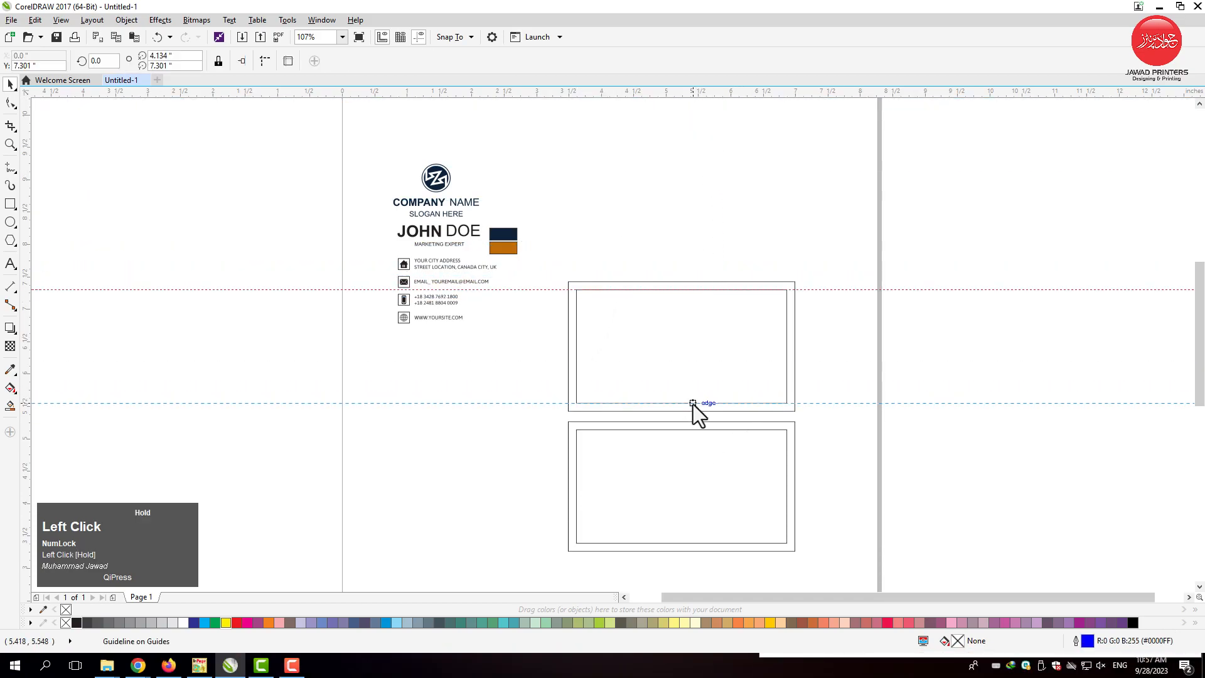
{"action": "left_click_drag", "start_coordinate": [695, 345], "coordinate": [707, 430]}
{"action": "left_click_drag", "start_coordinate": [699, 542], "coordinate": [699, 543]}
{"action": "left_click_drag", "start_coordinate": [570, 383], "coordinate": [577, 382]}
{"action": "left_click_drag", "start_coordinate": [789, 356], "coordinate": [786, 356]}
{"action": "left_click", "coordinate": [758, 412]}
{"action": "left_click", "coordinate": [753, 454]}
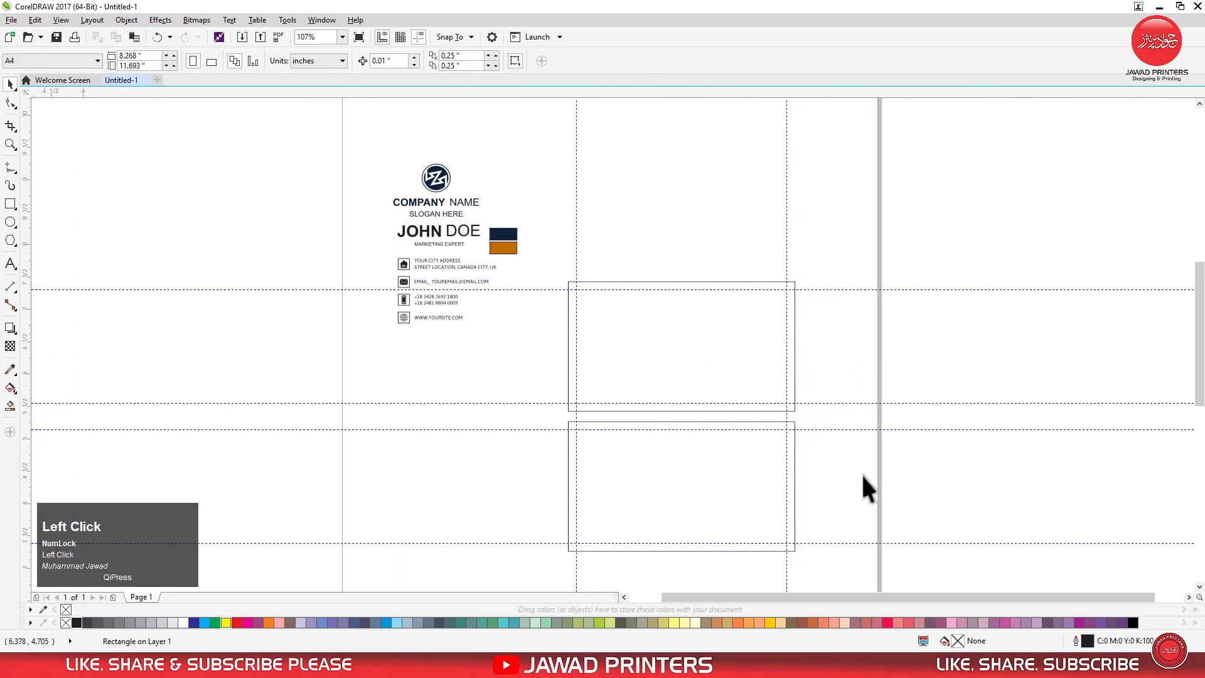
- Move the logo, text, contact details and colour swatches down so they sit beside the two card rectangles
{"action": "left_click_drag", "start_coordinate": [549, 363], "coordinate": [549, 363]}
{"action": "left_click_drag", "start_coordinate": [502, 248], "coordinate": [524, 389]}
{"action": "key", "text": "F2"}
{"action": "left_click_drag", "start_coordinate": [386, 253], "coordinate": [827, 526]}
{"action": "key", "text": "F2"}
{"action": "left_click_drag", "start_coordinate": [1042, 537], "coordinate": [914, 361]}
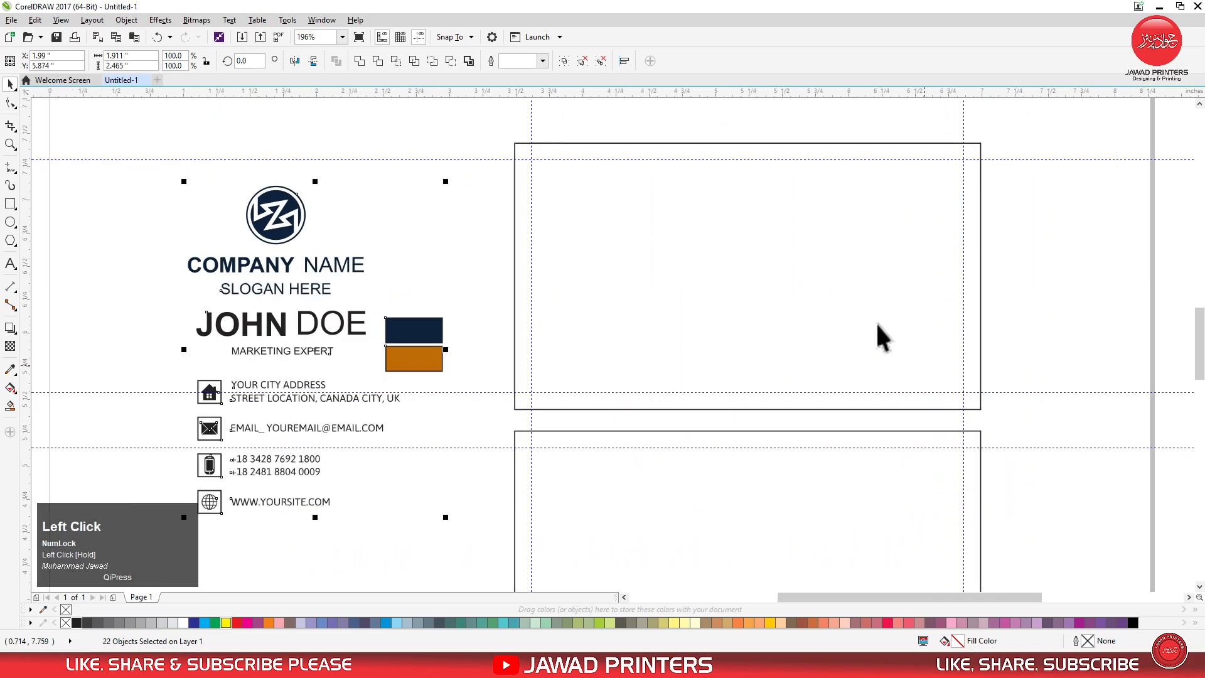
- Draw a connected line outline about 2.28 x 2 in on the upper card: a steep diagonal, the bottom edge and the left edge
{"action": "key", "text": "F2"}
{"action": "left_click_drag", "start_coordinate": [500, 128], "coordinate": [1071, 484]}
{"action": "left_click", "coordinate": [11, 168]}
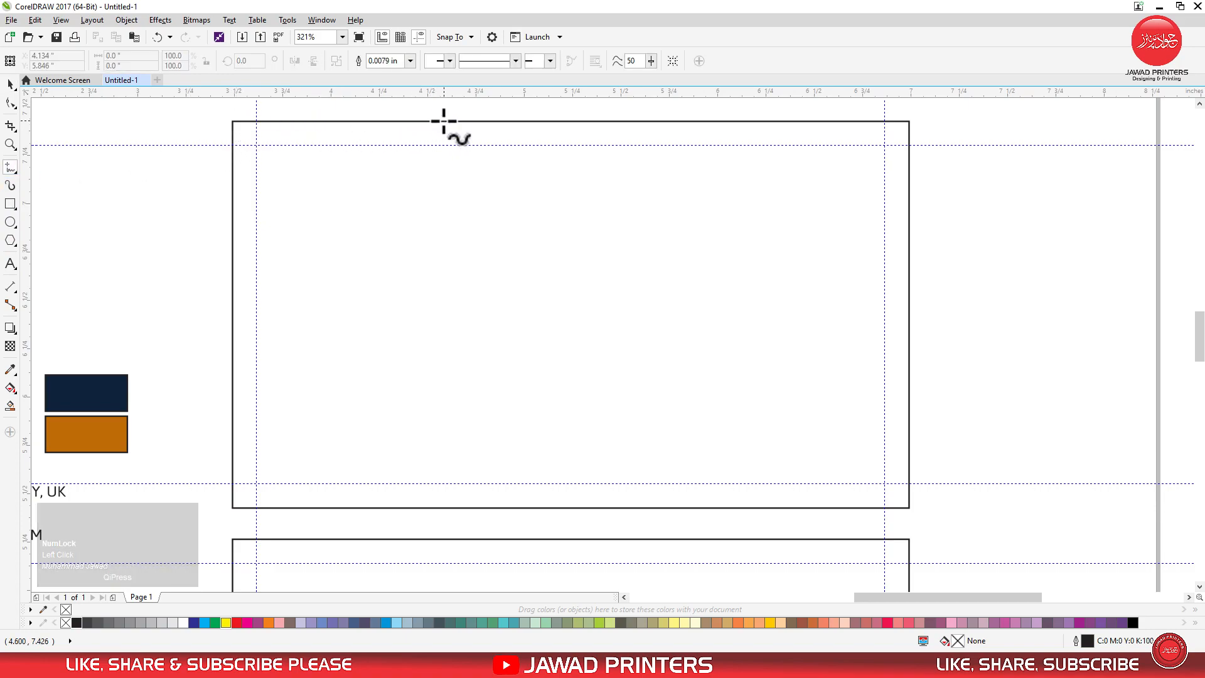
{"action": "left_click", "coordinate": [477, 123]}
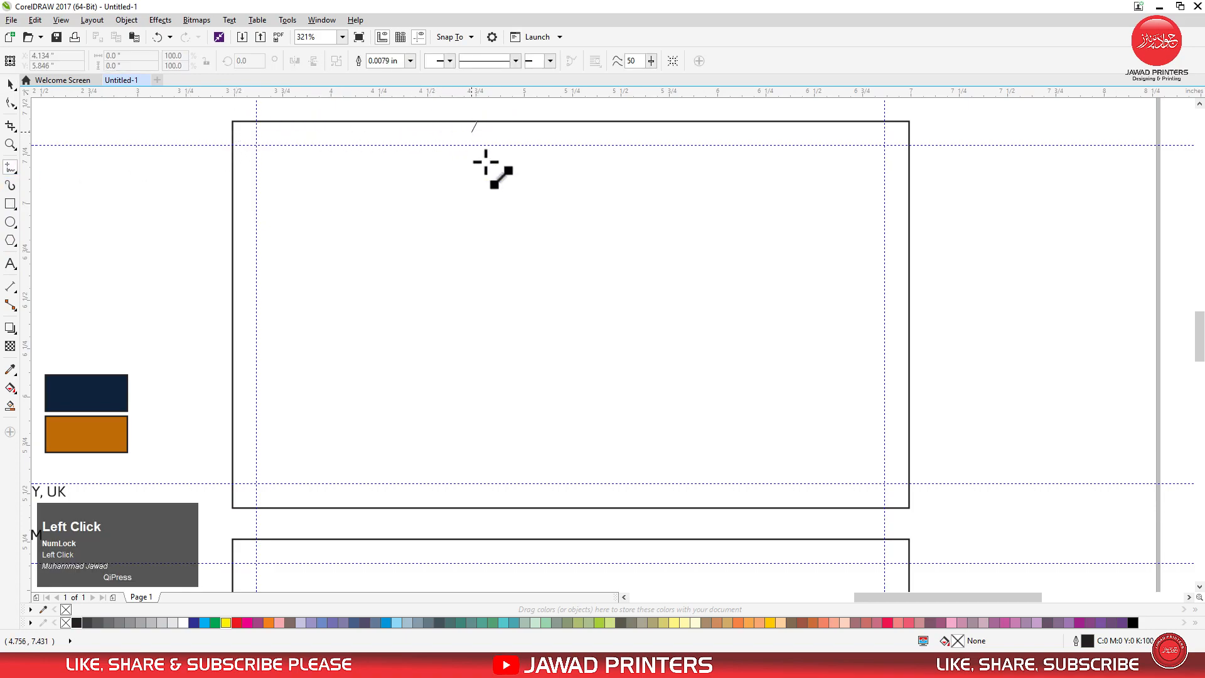
{"action": "left_click", "coordinate": [671, 508]}
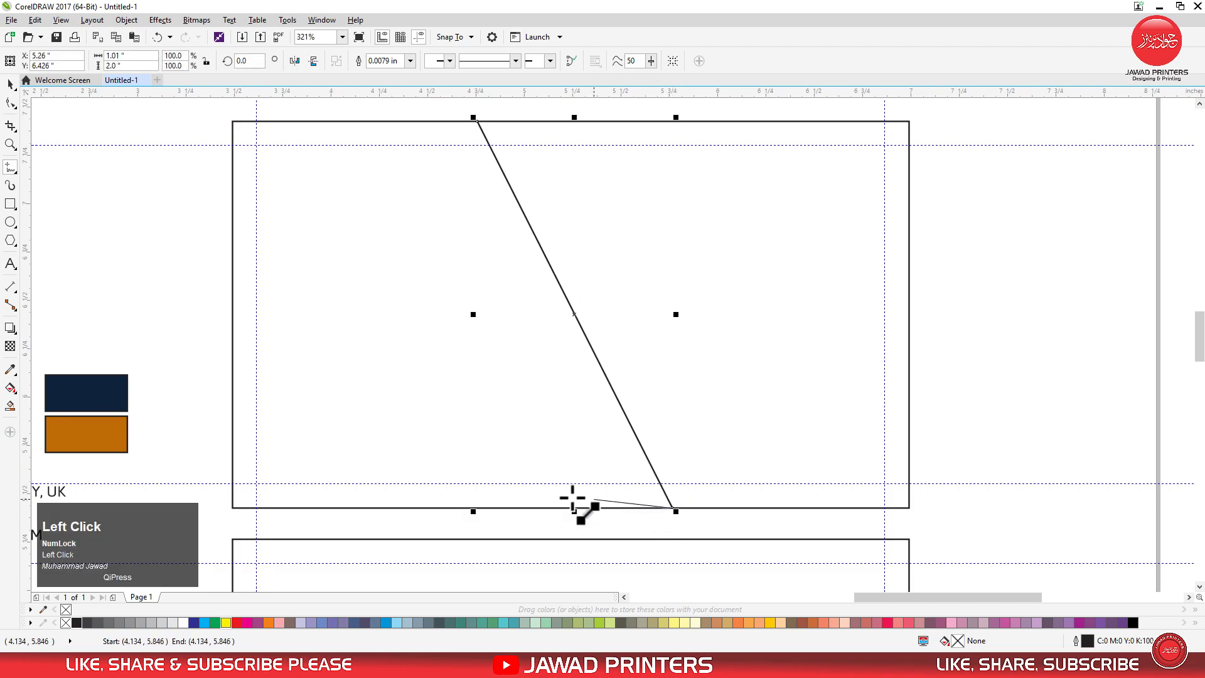
{"action": "left_click", "coordinate": [233, 508]}
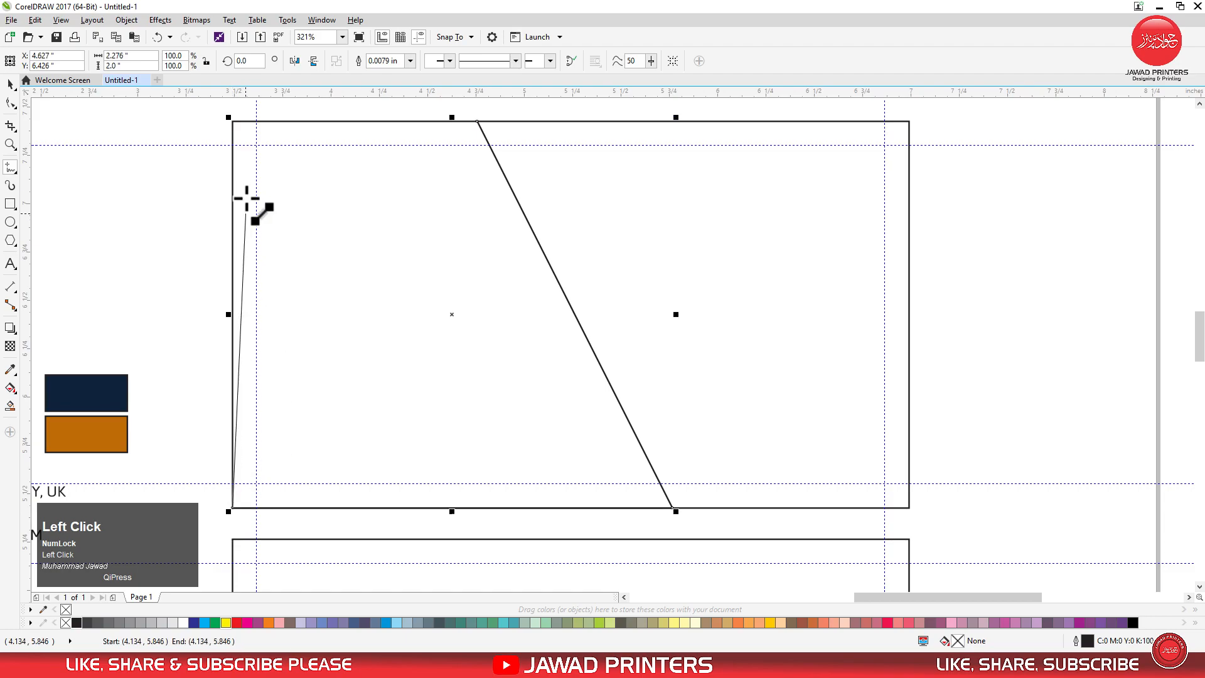
{"action": "left_click", "coordinate": [232, 122]}
- Close the outline along the card's top edge, from the top-left corner to the start of the diagonal
{"action": "key", "text": "F10"}
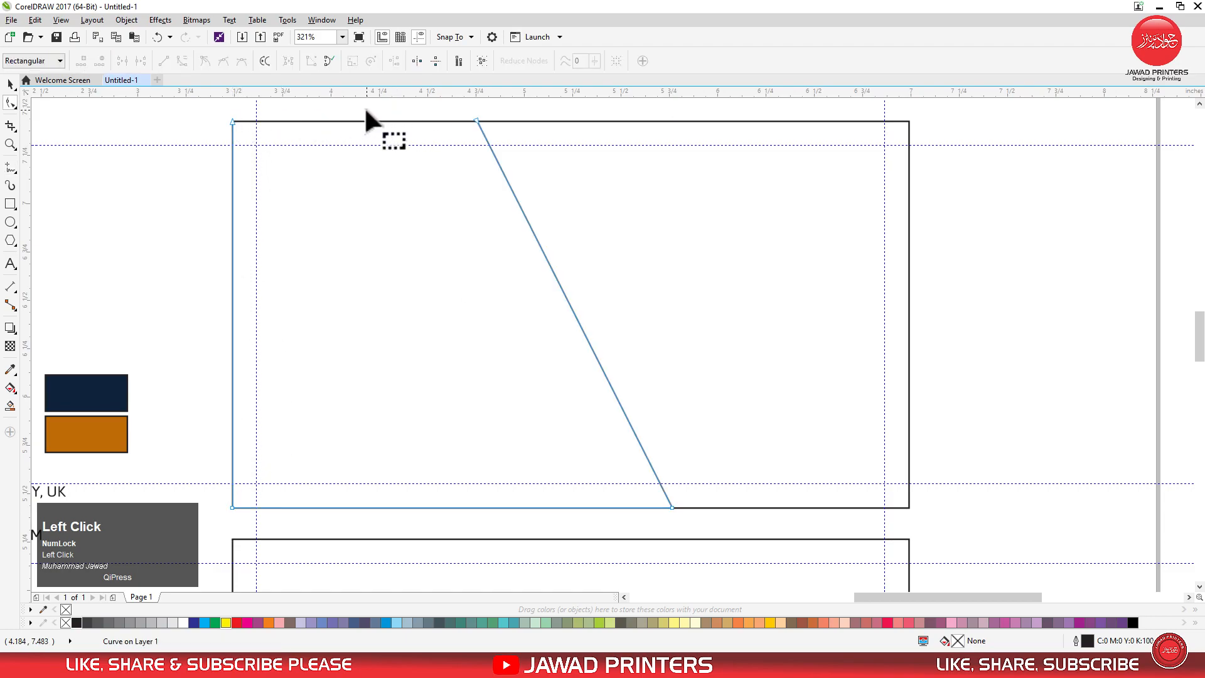
{"action": "key", "text": "space"}
{"action": "left_click", "coordinate": [10, 167]}
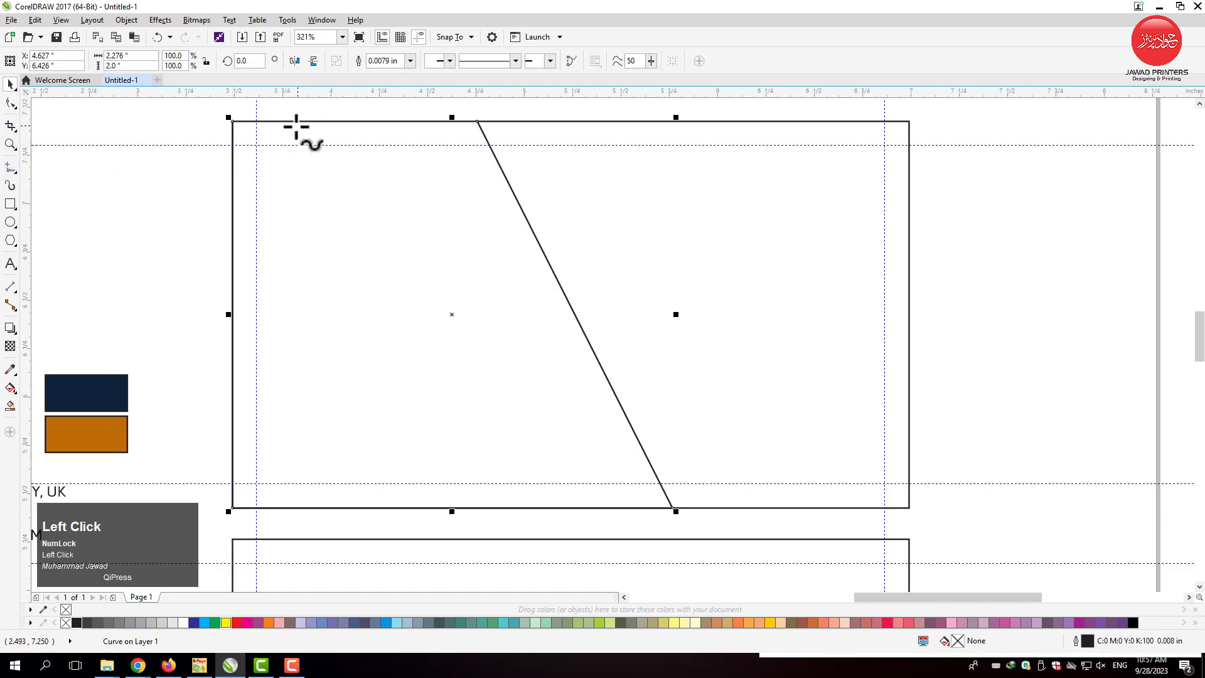
{"action": "left_click", "coordinate": [232, 122]}
{"action": "left_click", "coordinate": [486, 160]}
{"action": "key", "text": "space"}
{"action": "left_click", "coordinate": [361, 268]}
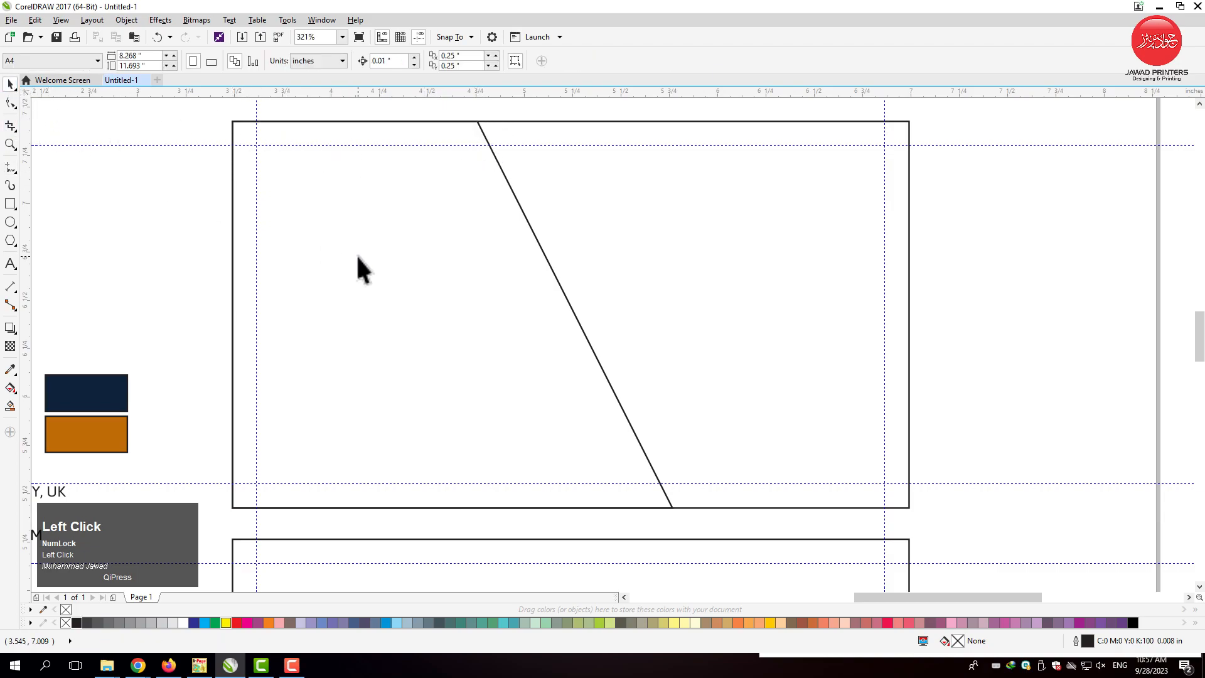
- Draw a second closed four-sided shape about 2.83 x 2 in from the card's left edge, with a shallower diagonal crossing the first
{"action": "key", "text": "space"}
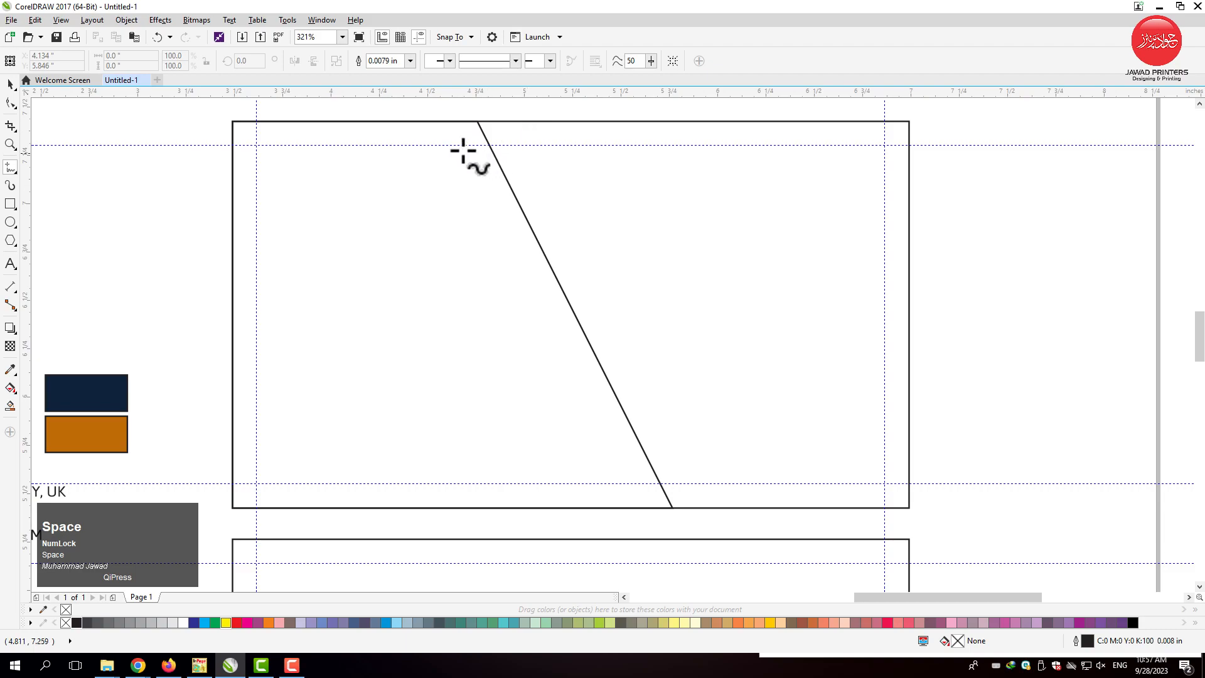
{"action": "left_click", "coordinate": [429, 121]}
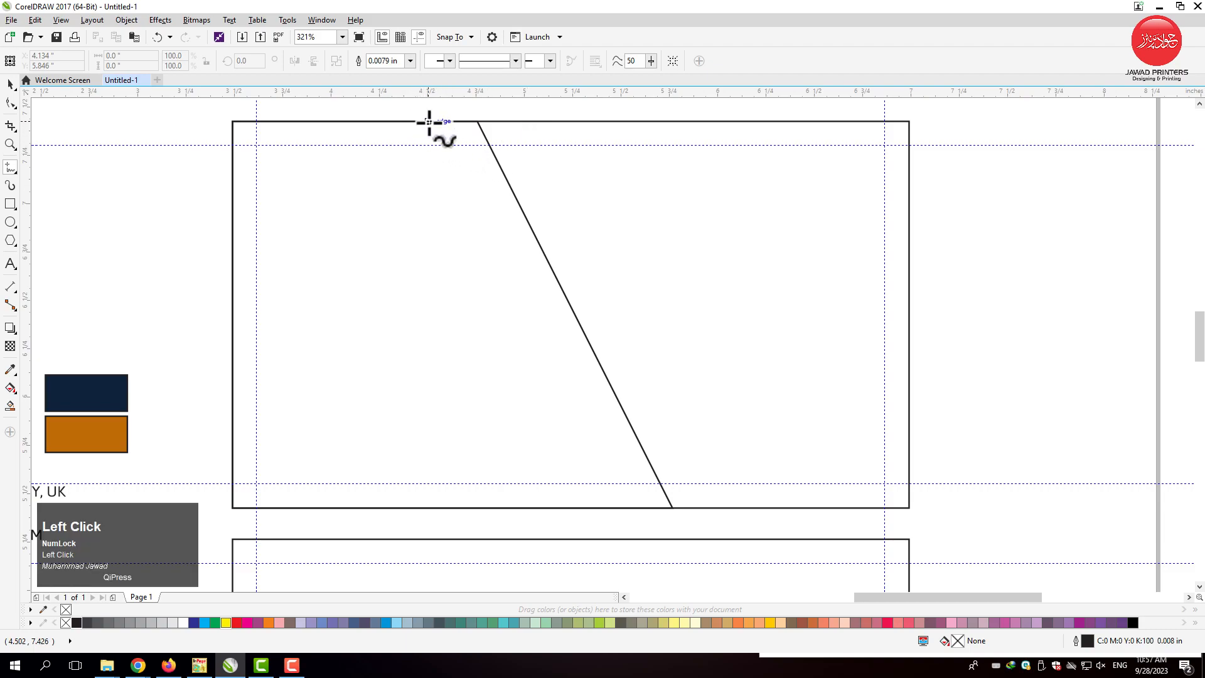
{"action": "left_click", "coordinate": [780, 508]}
{"action": "left_click", "coordinate": [780, 509]}
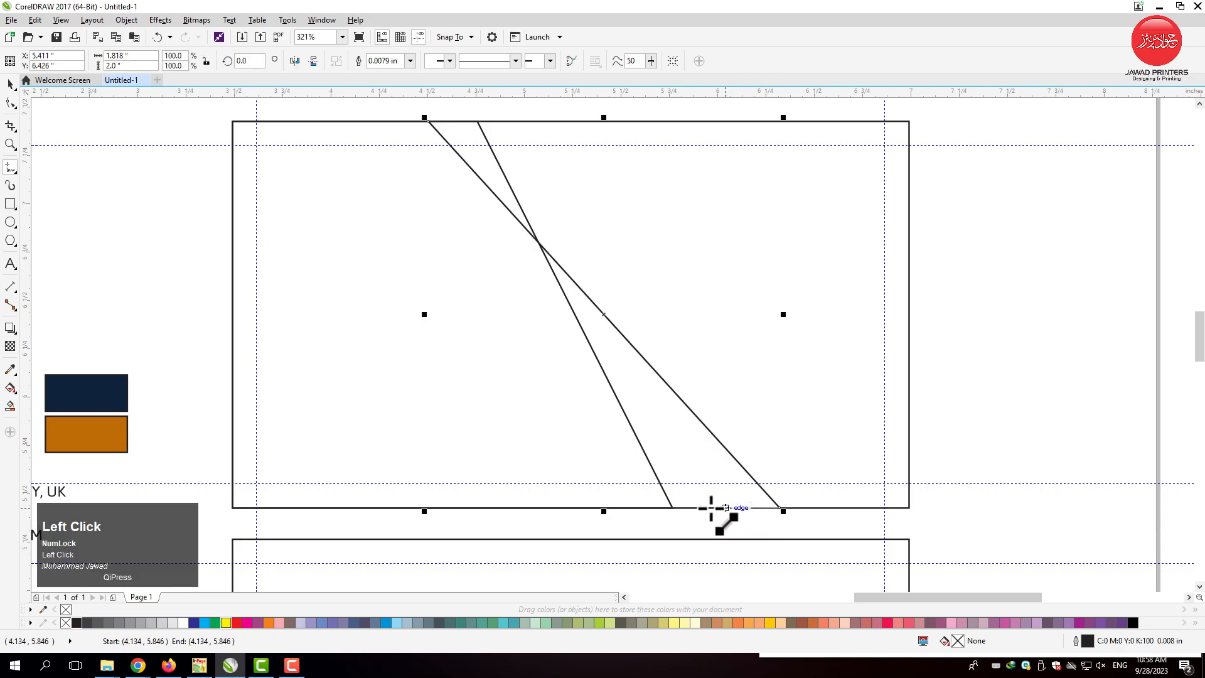
{"action": "left_click", "coordinate": [233, 507]}
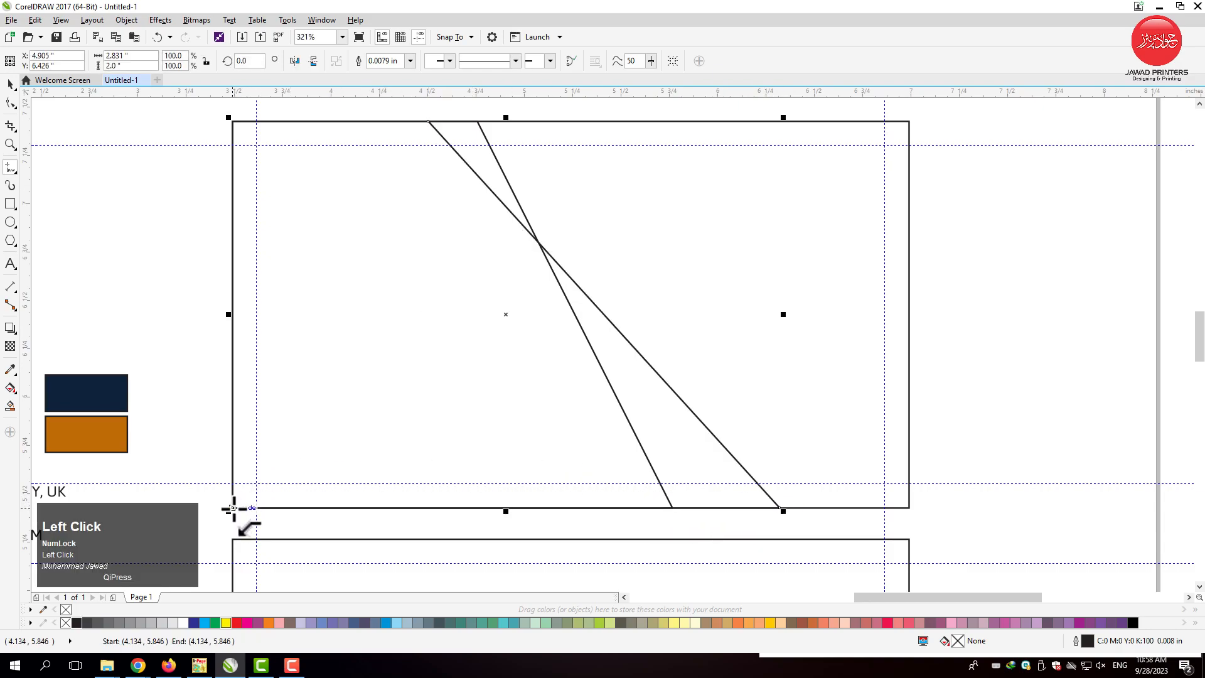
{"action": "left_click", "coordinate": [233, 121]}
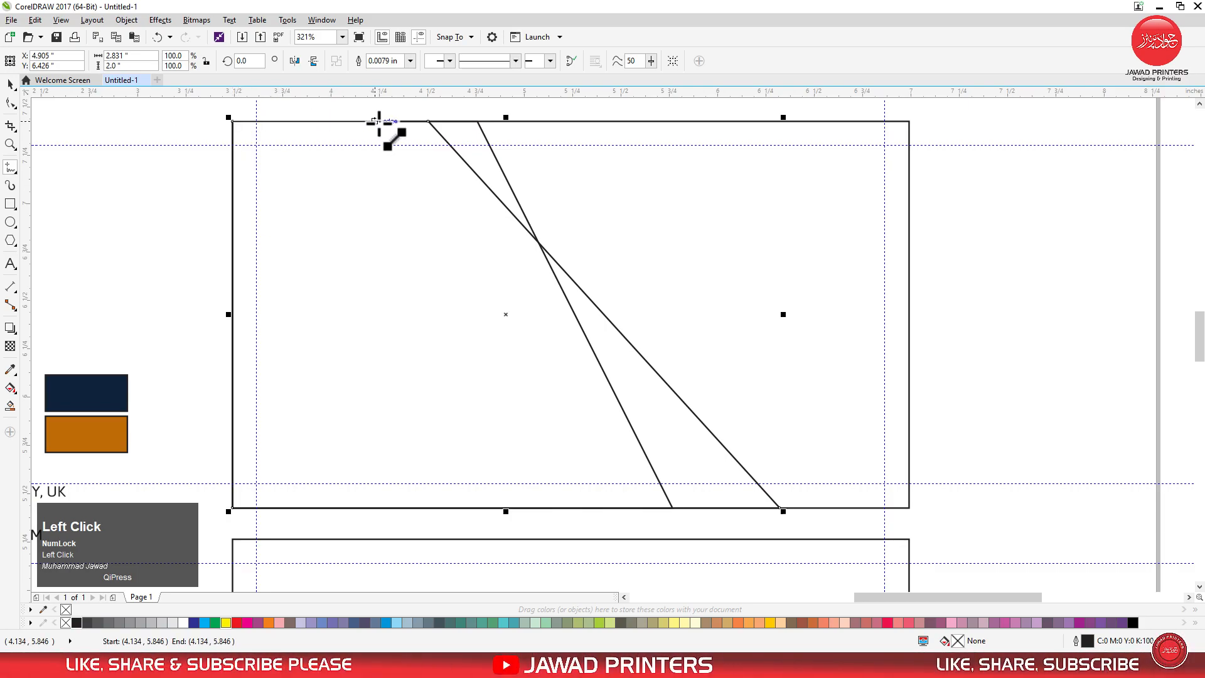
{"action": "left_click", "coordinate": [430, 121]}
{"action": "key", "text": "space"}
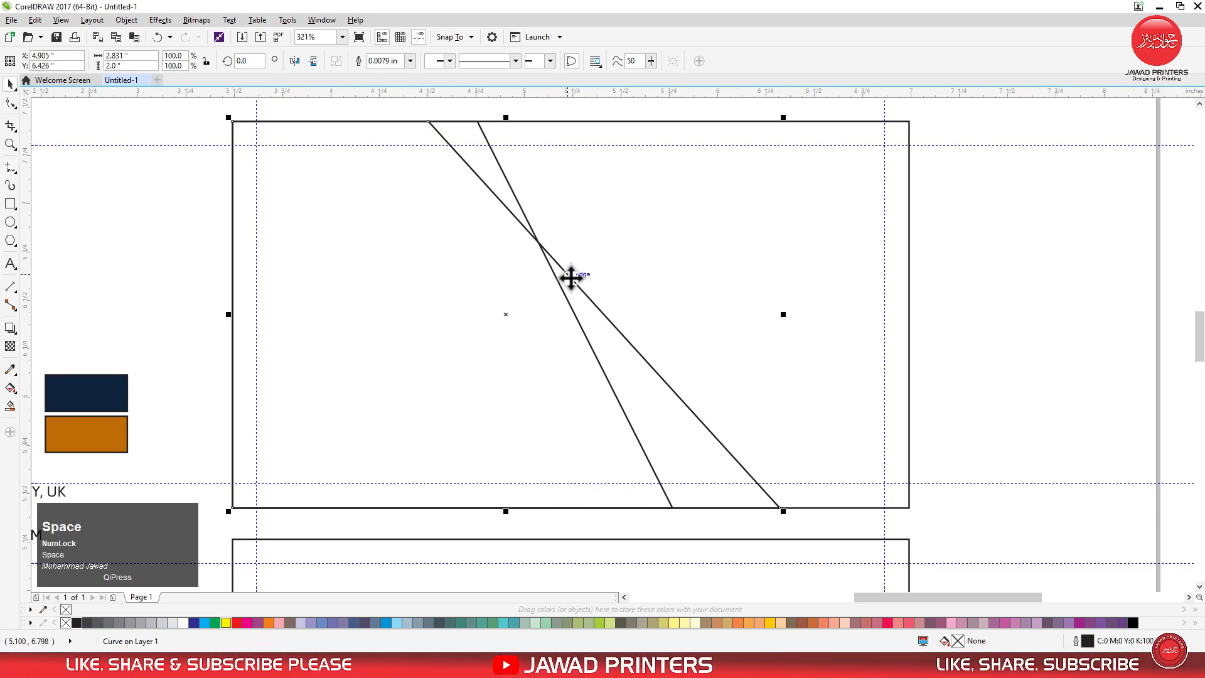
- Draw a closed triangle about 3.5 x 1.41 in, from the card's left edge to its bottom-right and bottom-left corners
{"action": "left_click", "coordinate": [232, 239]}
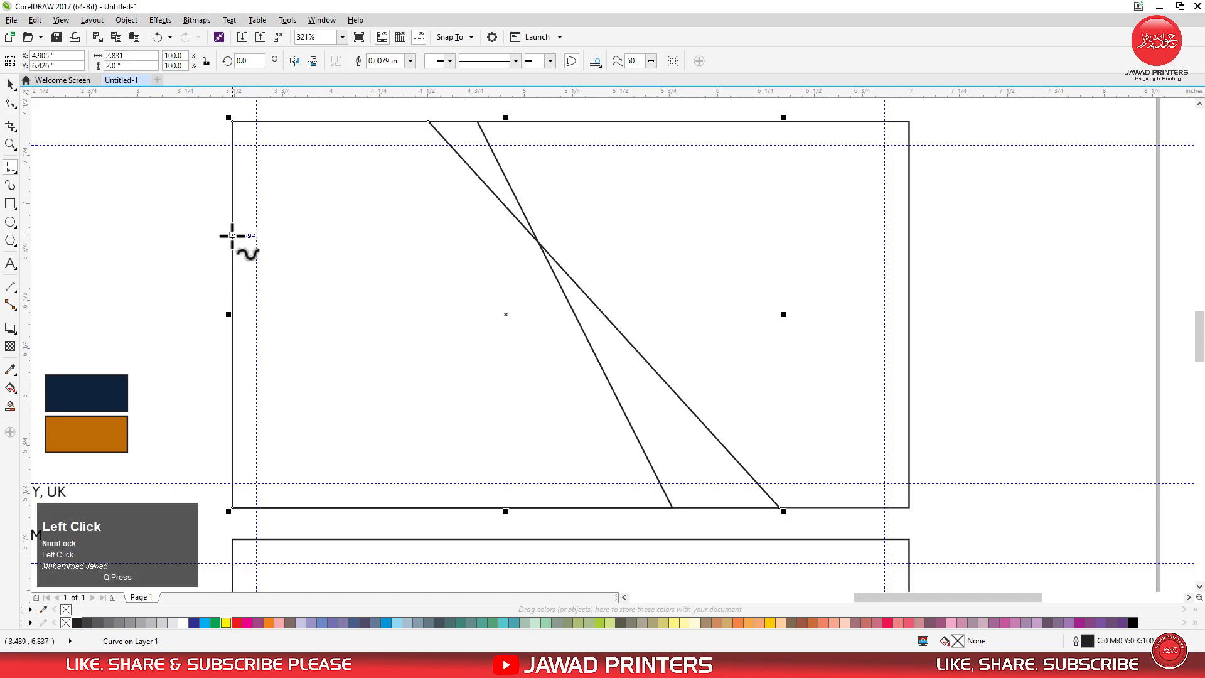
{"action": "left_click", "coordinate": [909, 507]}
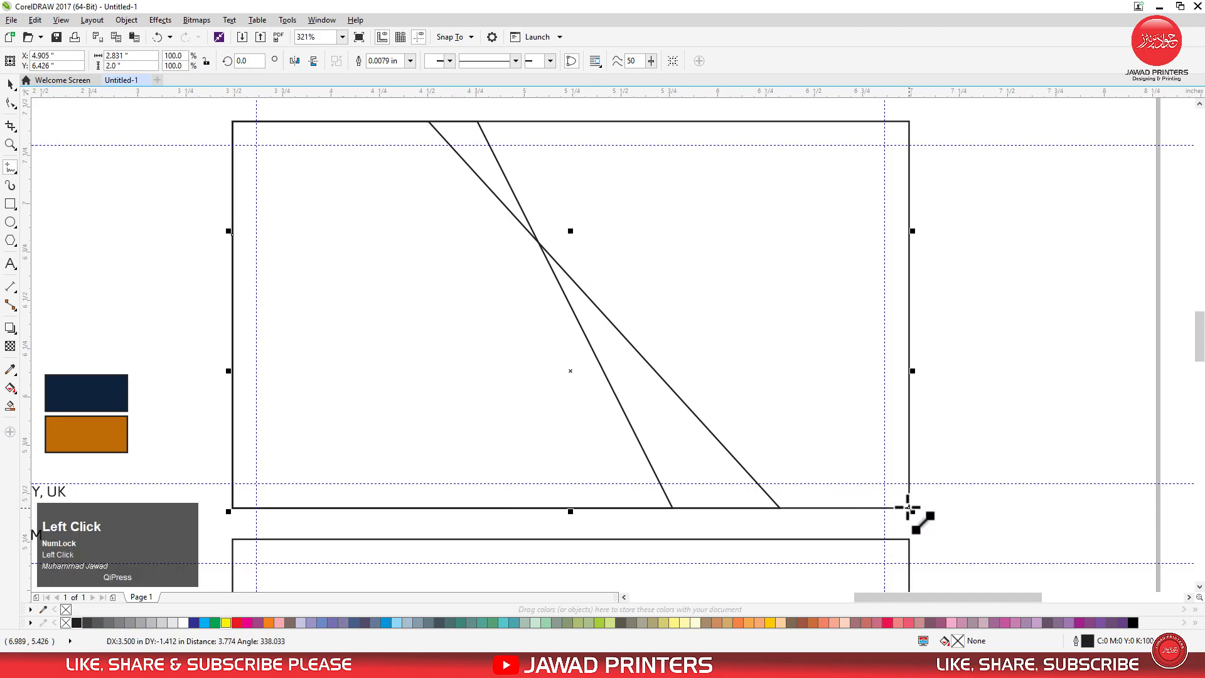
{"action": "left_click", "coordinate": [231, 509]}
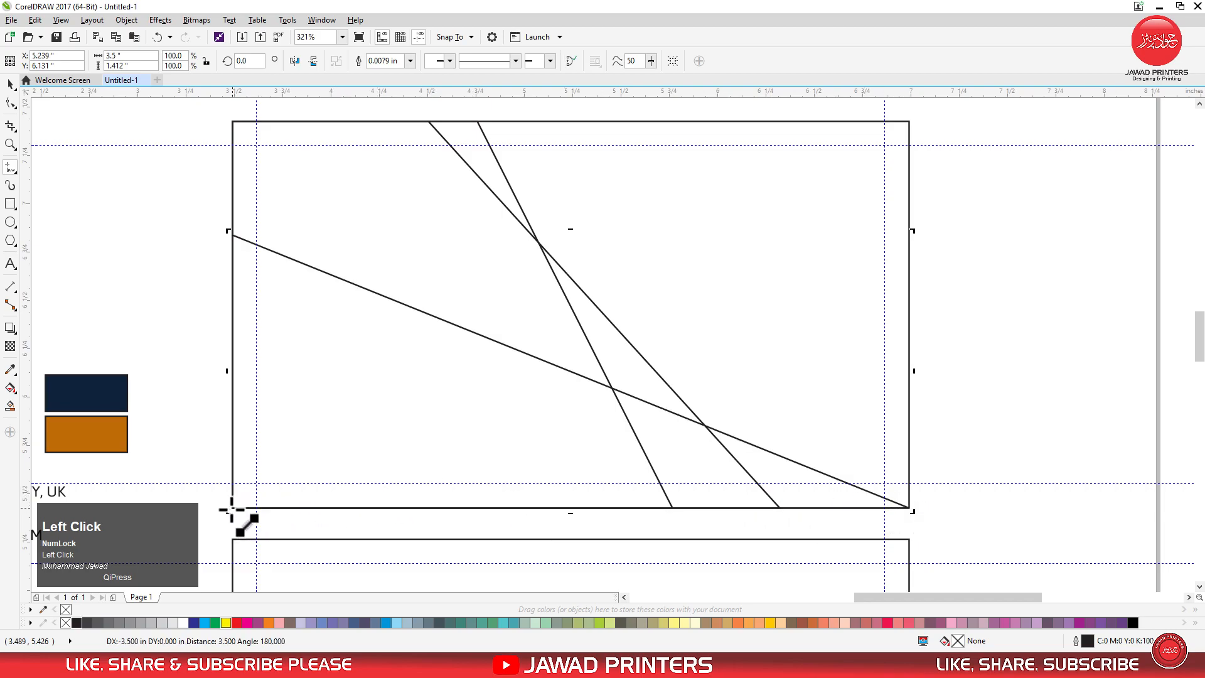
{"action": "key", "text": "space"}
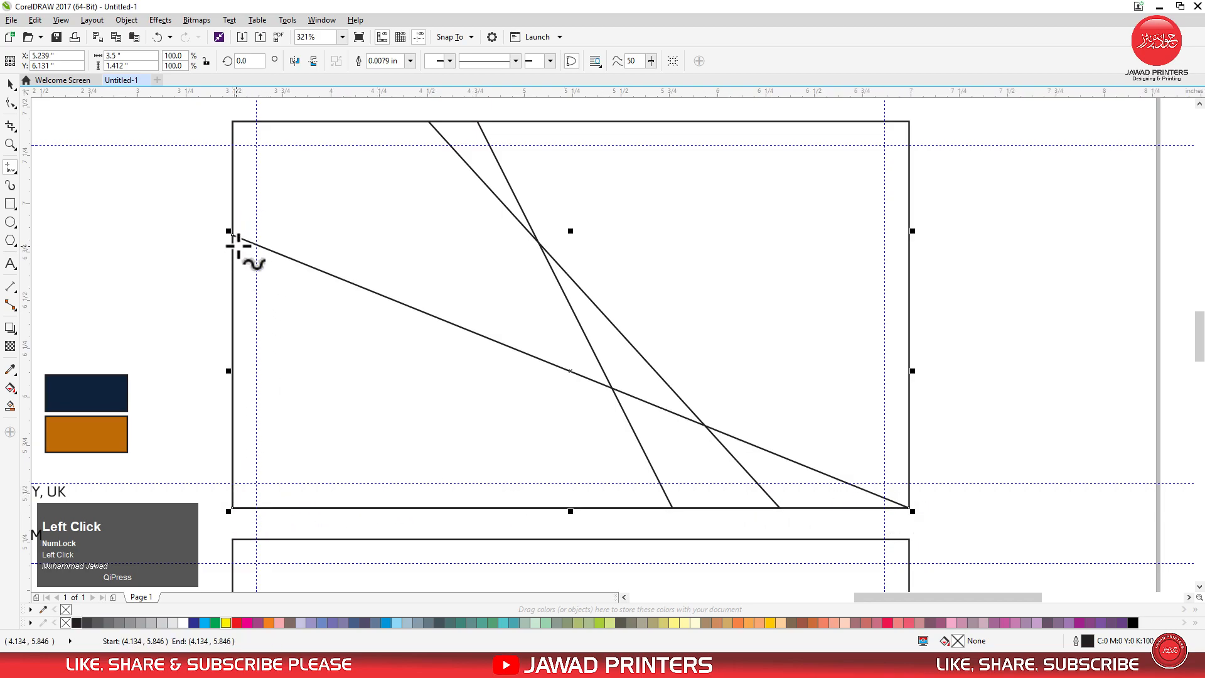
- Raise the triangle's upper node along the card's left edge to about 0.25 in below the top-left corner
{"action": "left_click", "coordinate": [10, 103]}
{"action": "left_click_drag", "start_coordinate": [232, 234], "coordinate": [232, 172]}
{"action": "key", "text": "space"}
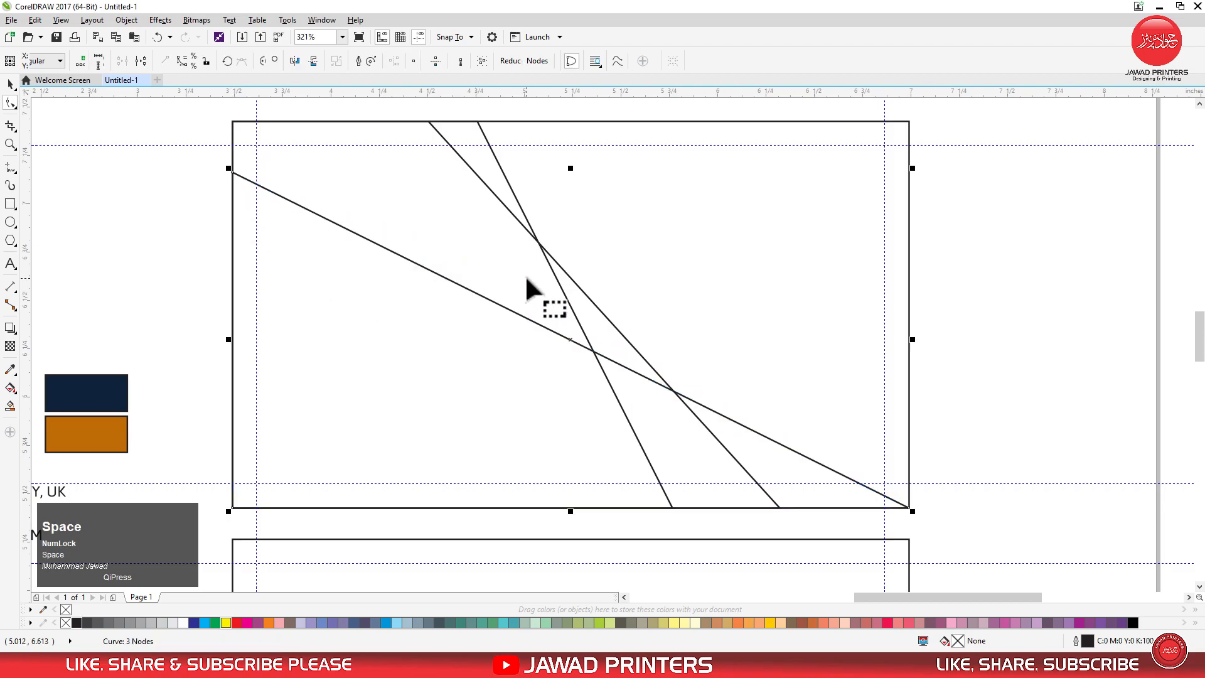
- Move the navy and orange colour swatches up and closer to the upper card's left edge
{"action": "left_click", "coordinate": [141, 362]}
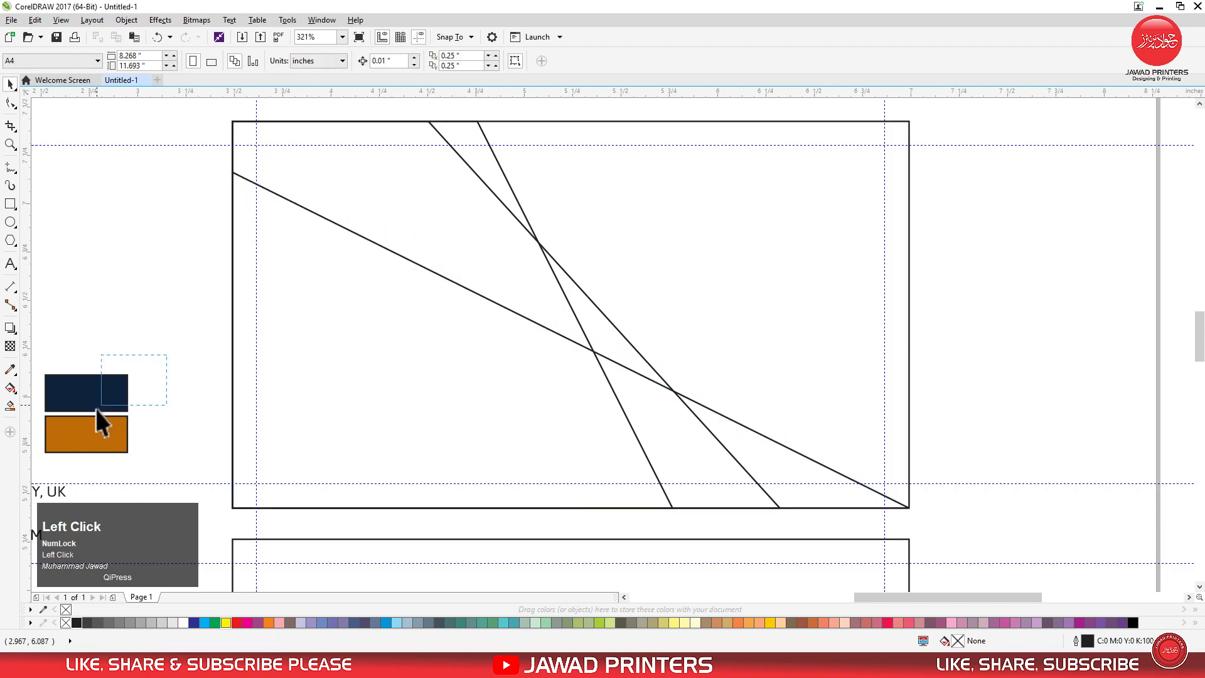
{"action": "left_click_drag", "start_coordinate": [38, 464], "coordinate": [40, 465]}
{"action": "left_click_drag", "start_coordinate": [82, 443], "coordinate": [159, 355]}
{"action": "left_click", "coordinate": [177, 417]}
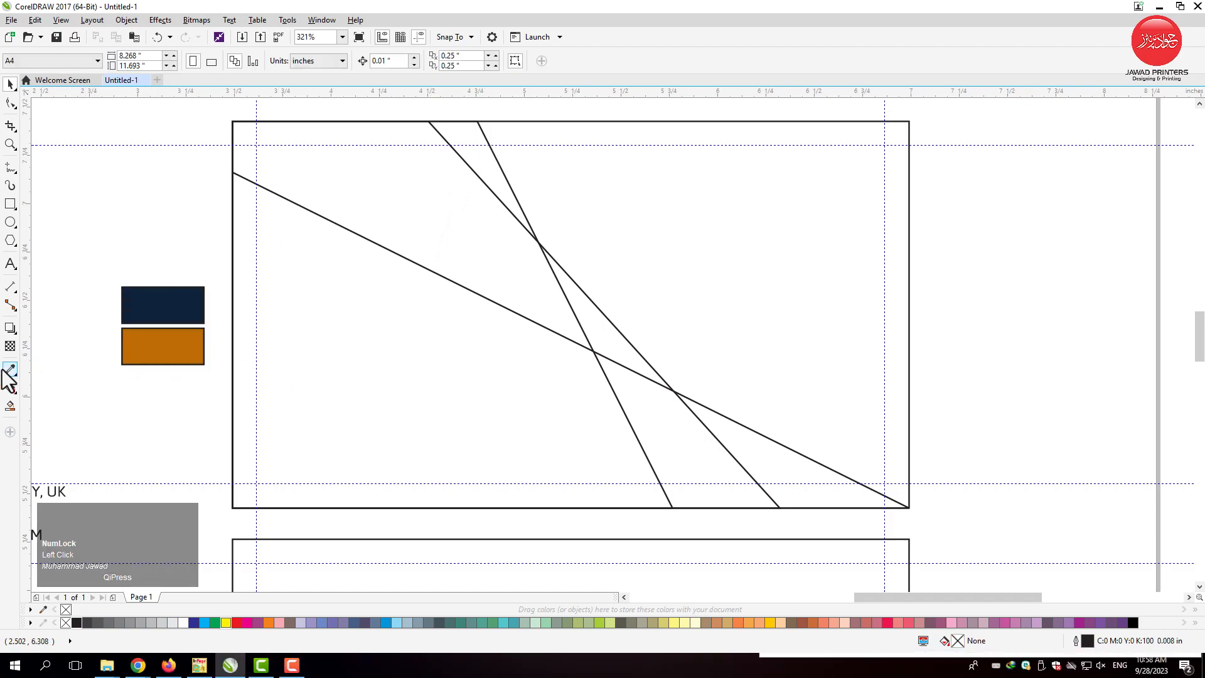
- Sample the navy swatch's colour and fill the first steep-diagonal shape with it
{"action": "left_click", "coordinate": [482, 133]}
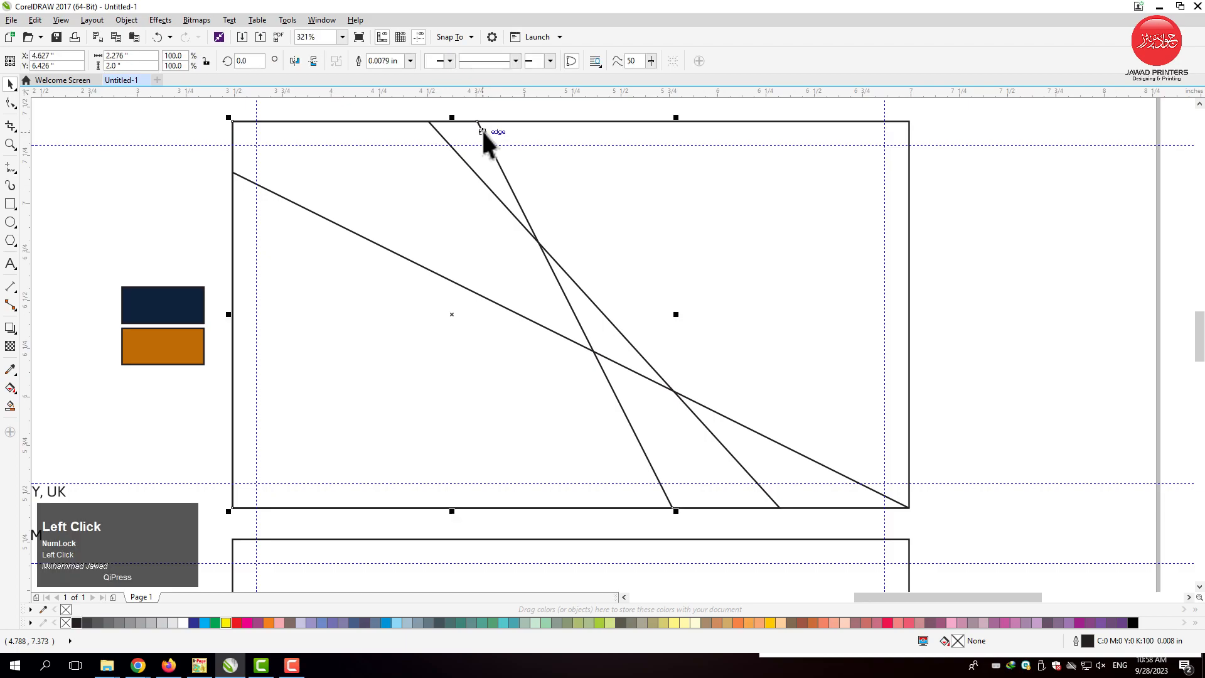
{"action": "left_click", "coordinate": [10, 370]}
{"action": "left_click", "coordinate": [157, 298]}
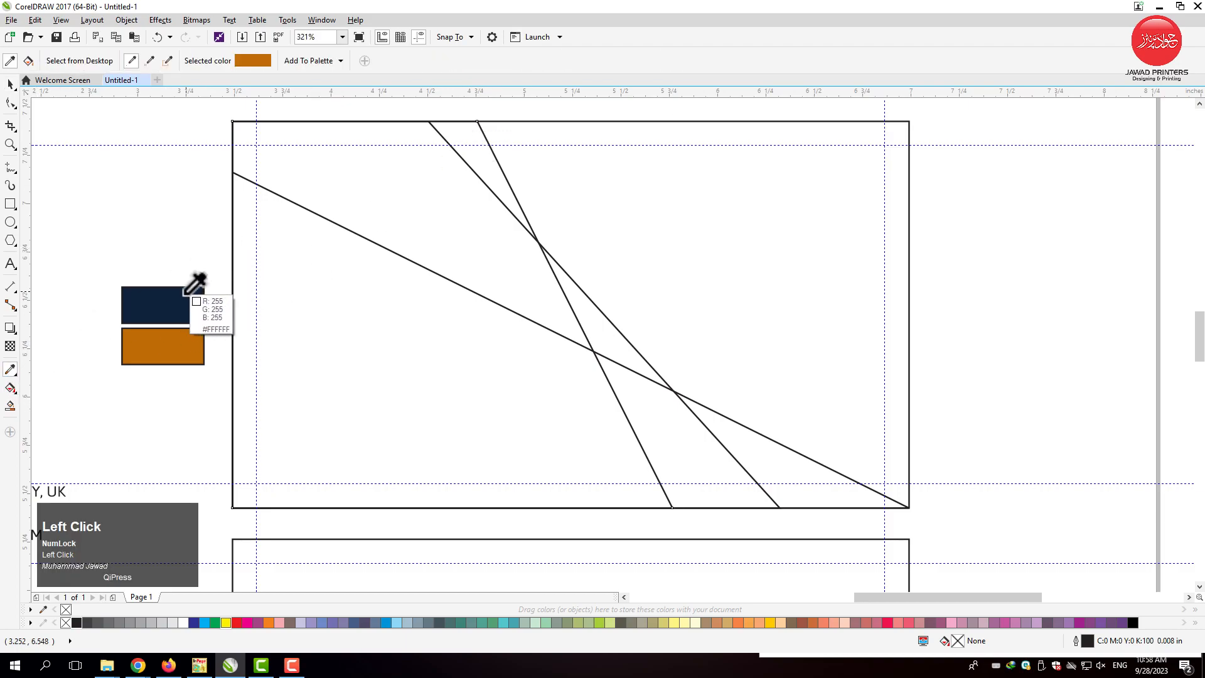
{"action": "left_click", "coordinate": [461, 128]}
{"action": "left_click", "coordinate": [11, 84]}
{"action": "left_click", "coordinate": [130, 208]}
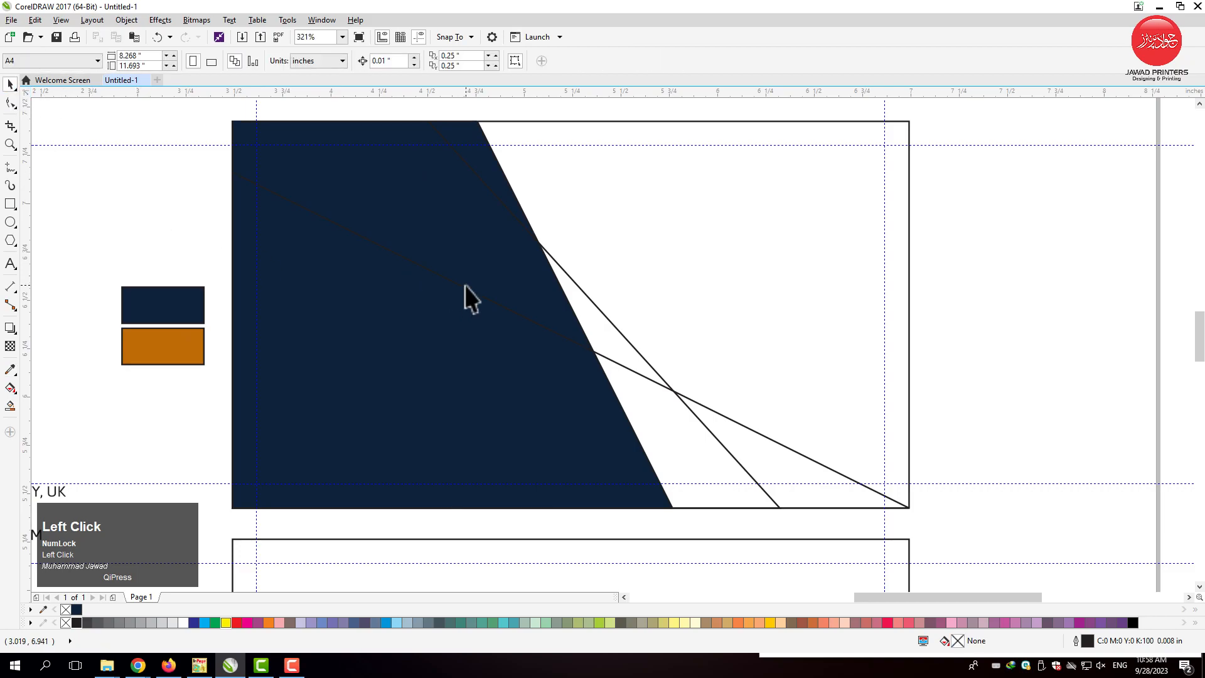
- Fill the lower triangle with the colour sampled from the orange swatch, and the second slanted shape with light grey
{"action": "left_click", "coordinate": [10, 369]}
{"action": "left_click", "coordinate": [164, 342]}
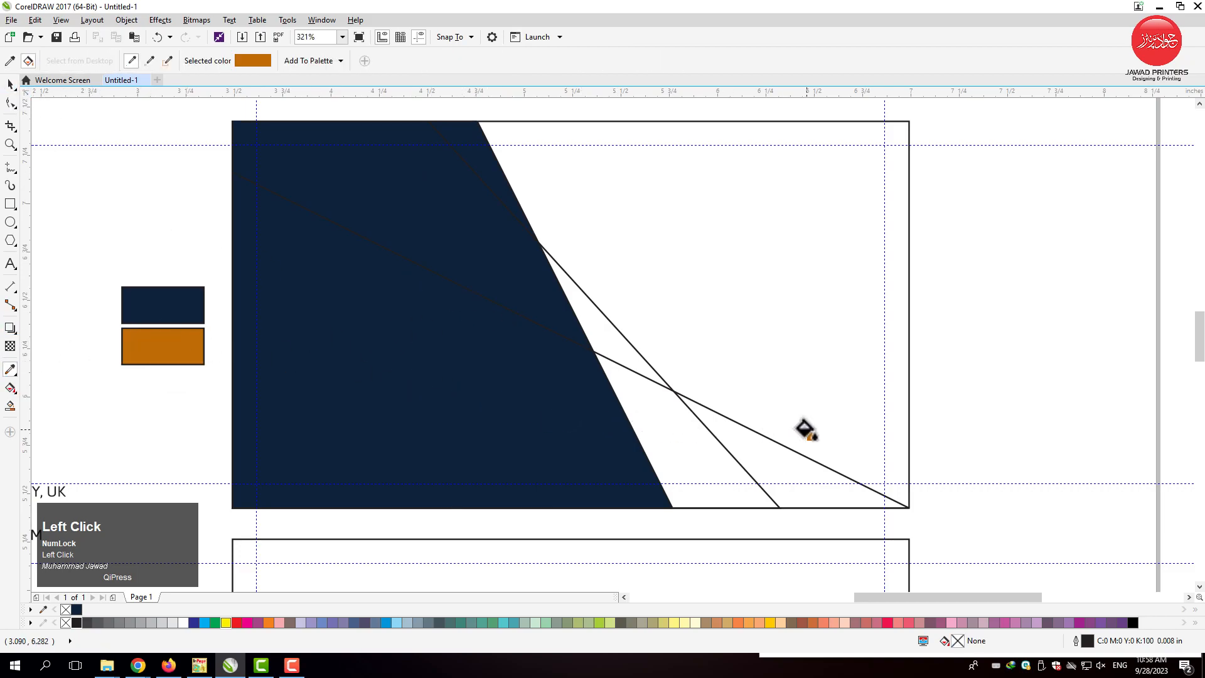
{"action": "left_click", "coordinate": [777, 453]}
{"action": "left_click", "coordinate": [11, 84]}
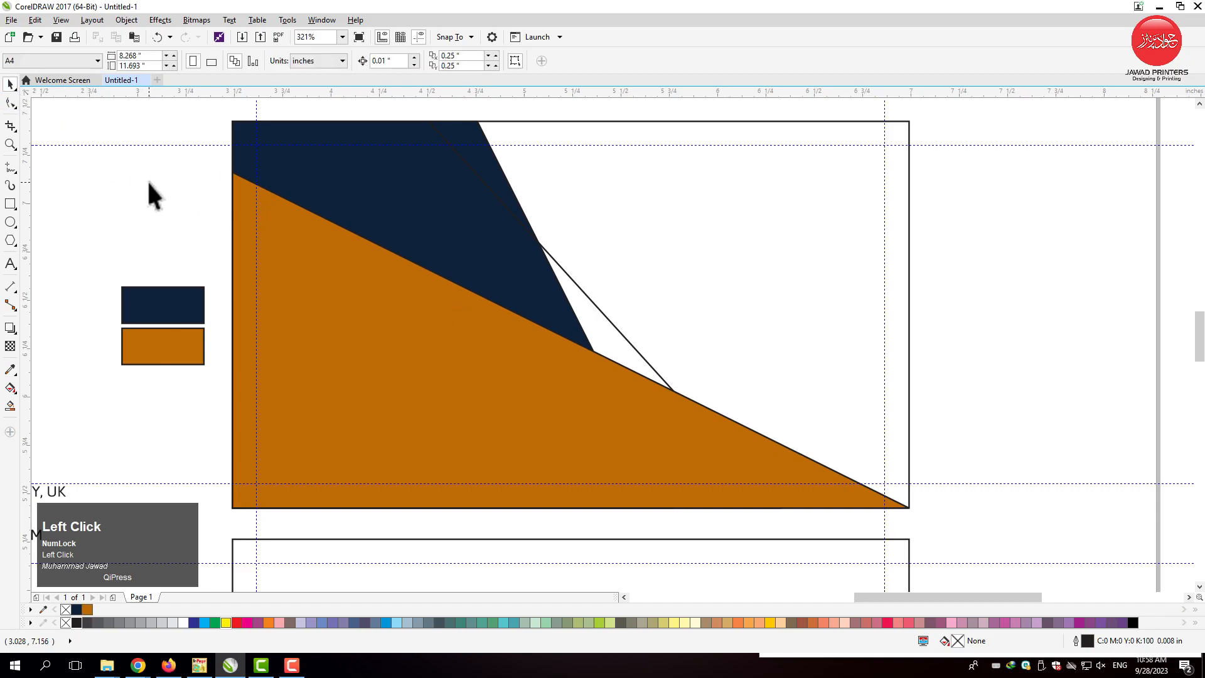
{"action": "left_click", "coordinate": [606, 318]}
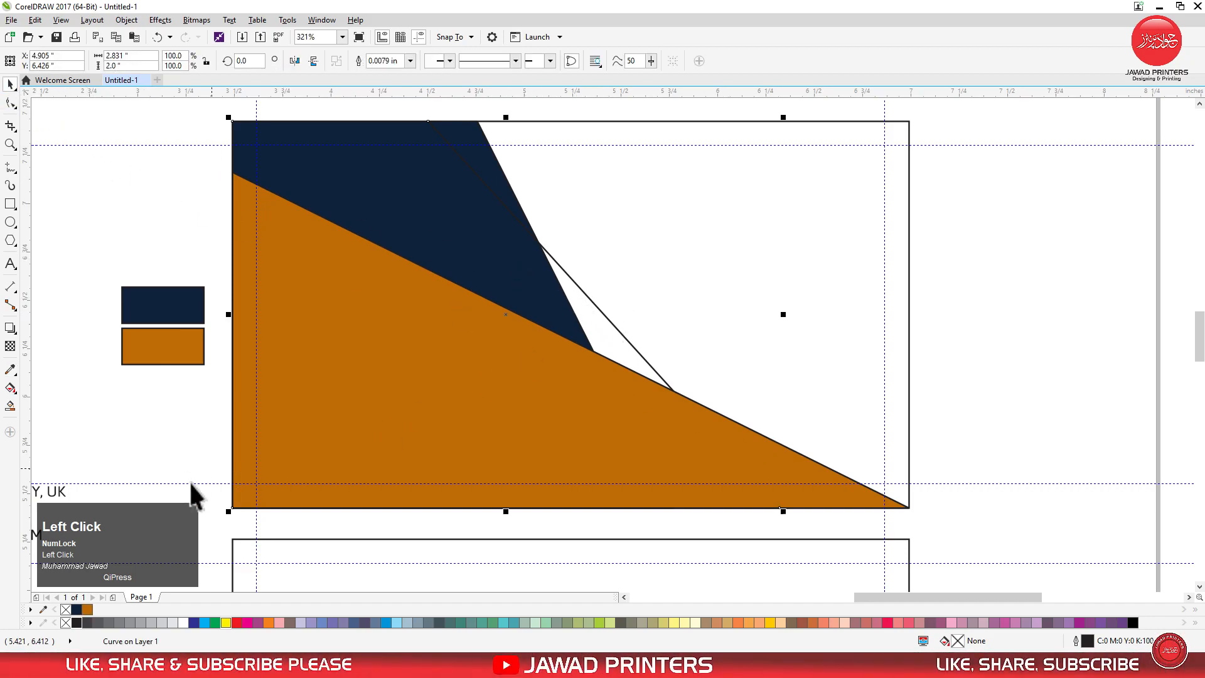
{"action": "left_click", "coordinate": [173, 623]}
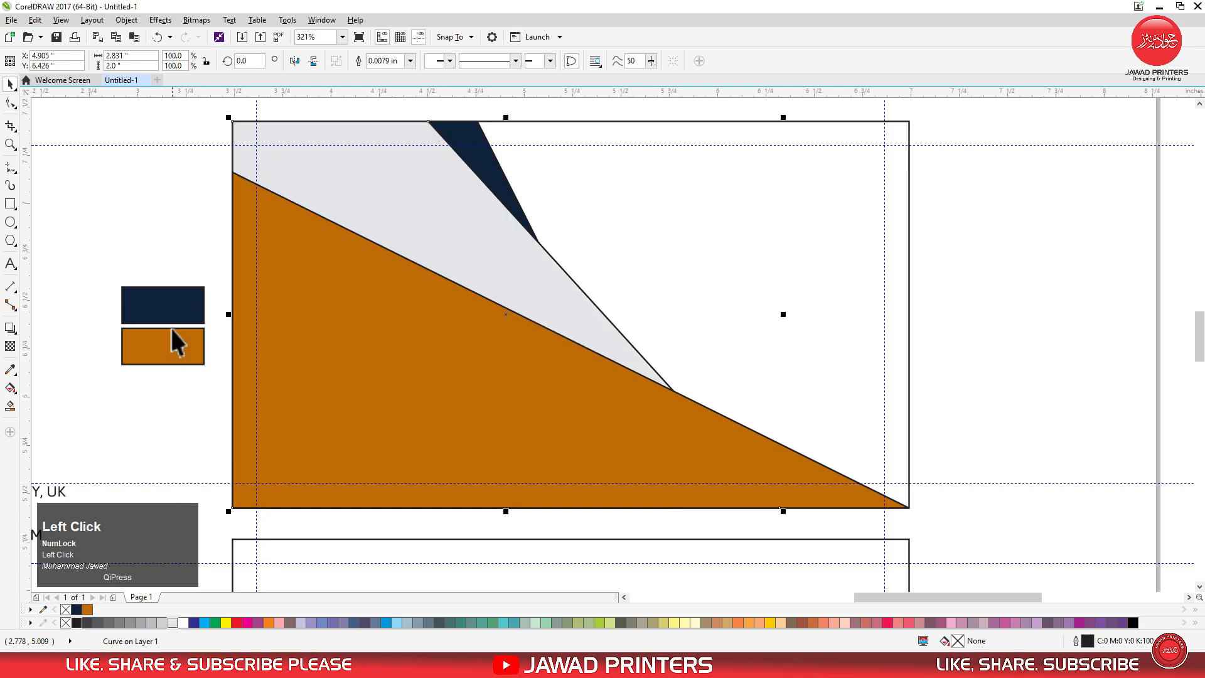
- Bring the navy steep-diagonal shape in front of the light grey and orange shapes
{"action": "left_click", "coordinate": [181, 239]}
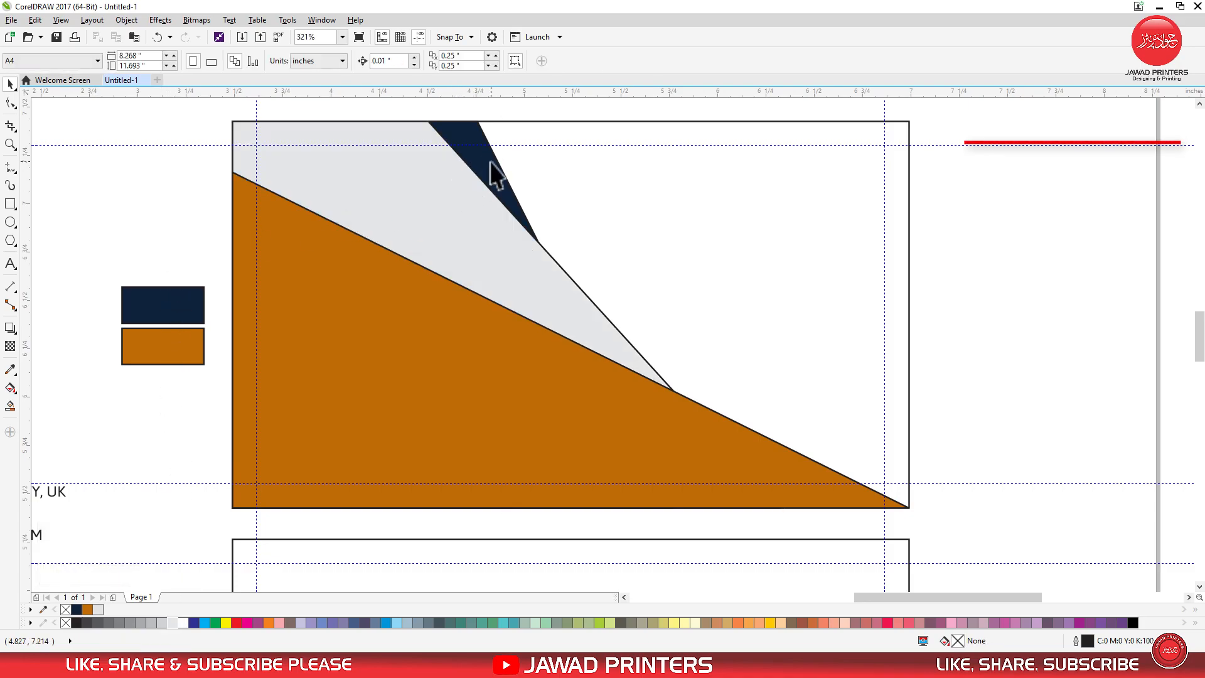
{"action": "left_click", "coordinate": [459, 198]}
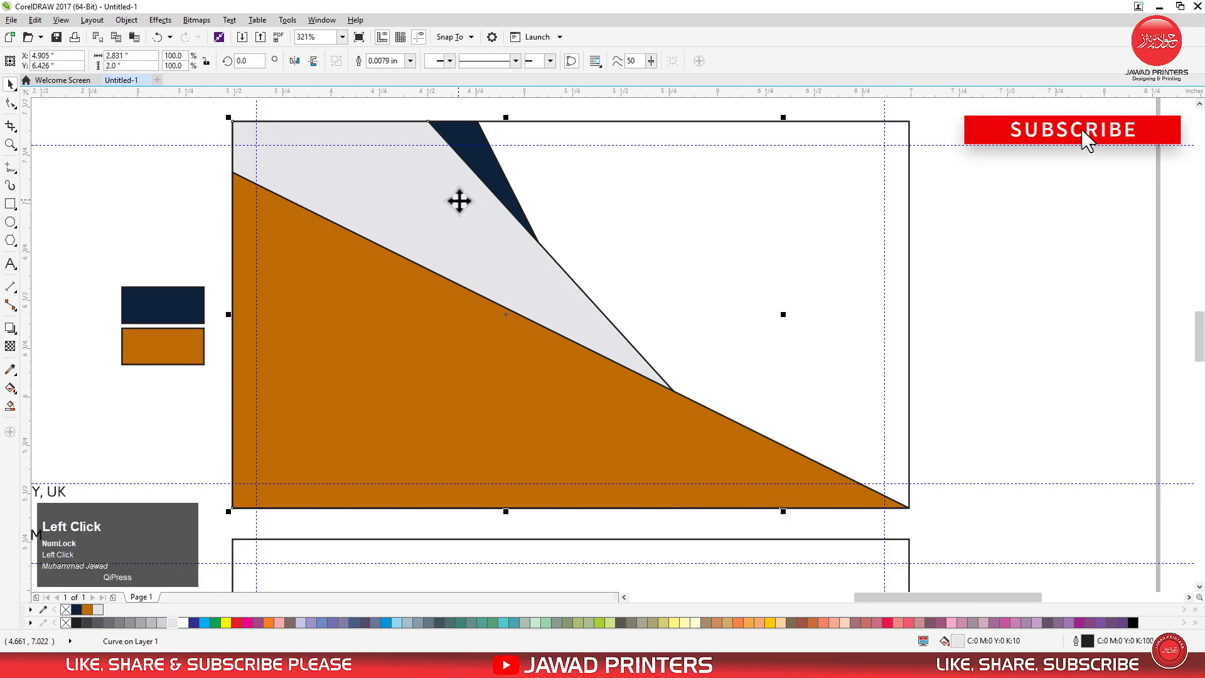
{"action": "left_click", "coordinate": [480, 160]}
{"action": "key", "text": "shift+Page_Up"}
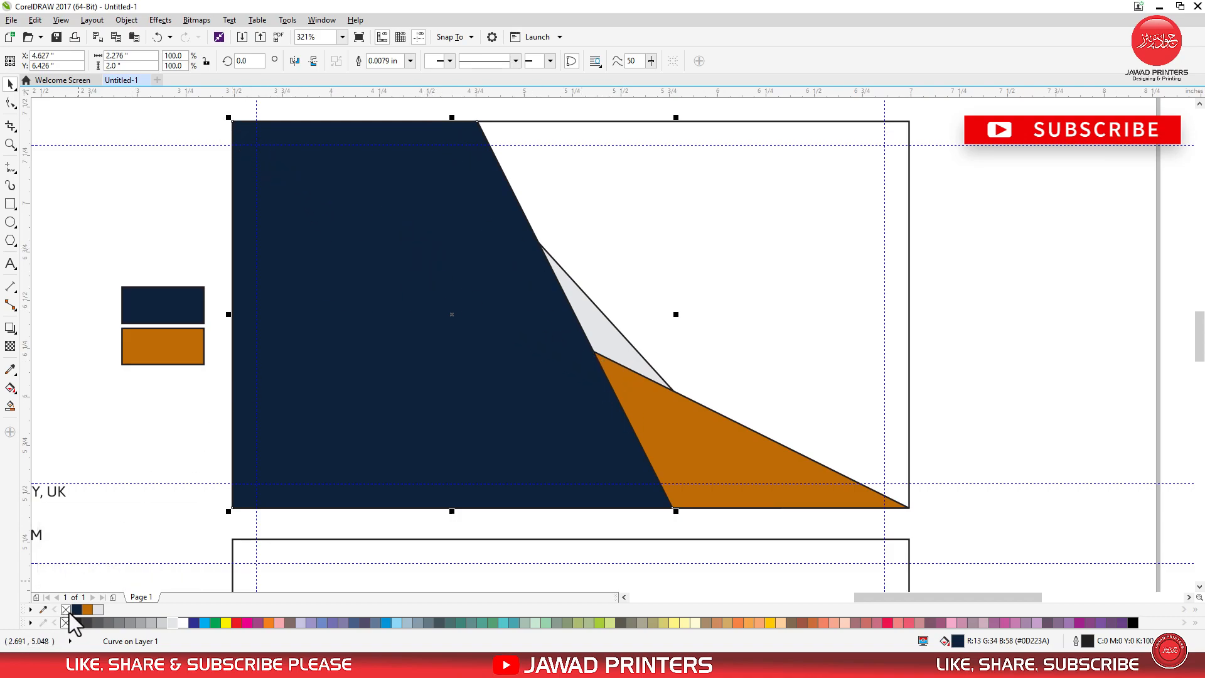
- Remove the outlines from the navy, light grey and orange shapes on the upper card
{"action": "right_click", "coordinate": [66, 622]}
{"action": "left_click", "coordinate": [588, 321]}
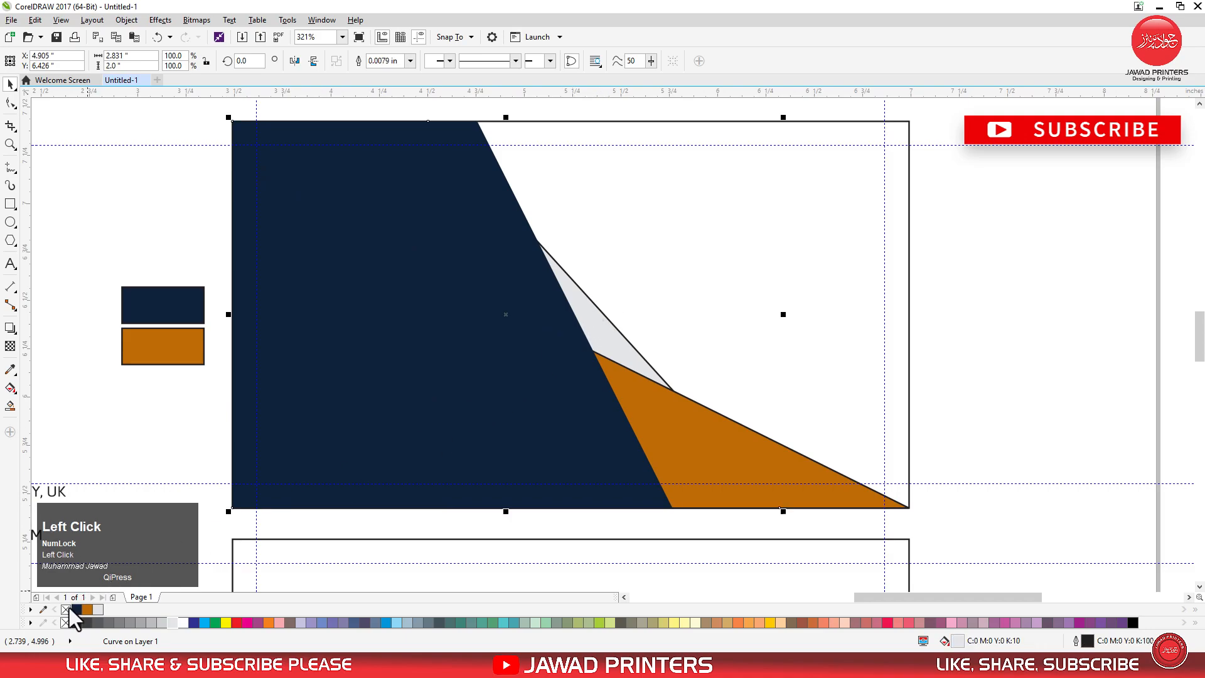
{"action": "right_click", "coordinate": [67, 612]}
{"action": "left_click", "coordinate": [634, 458]}
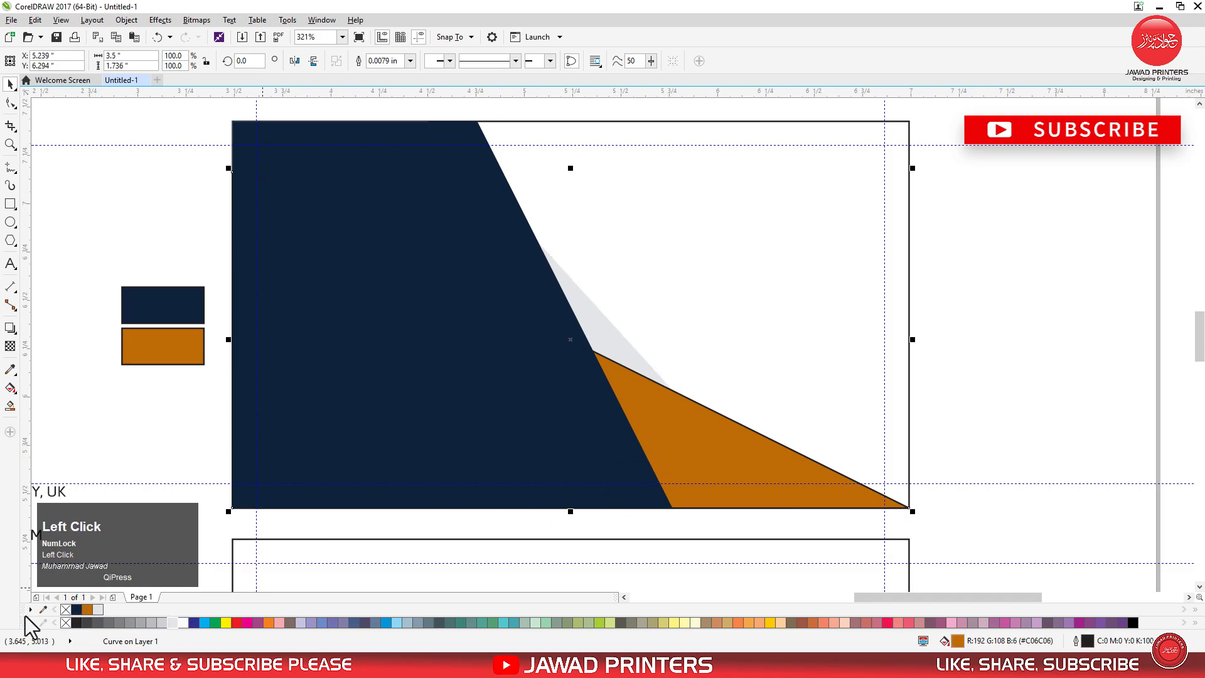
{"action": "right_click", "coordinate": [66, 611]}
{"action": "left_click", "coordinate": [995, 383]}
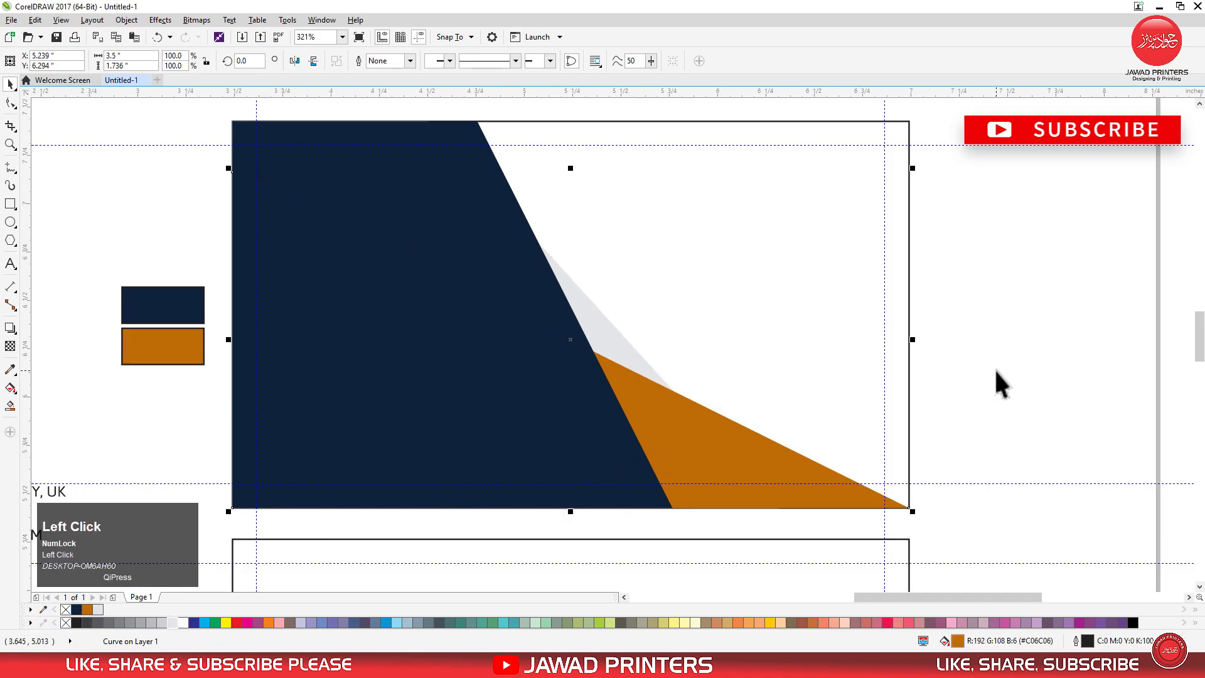
- Lower the orange triangle's left-edge node by about 0.4 in and extend the navy shape's lower-right node to make it about 2.4 in wide
{"action": "key", "text": "F10"}
{"action": "left_click", "coordinate": [727, 442]}
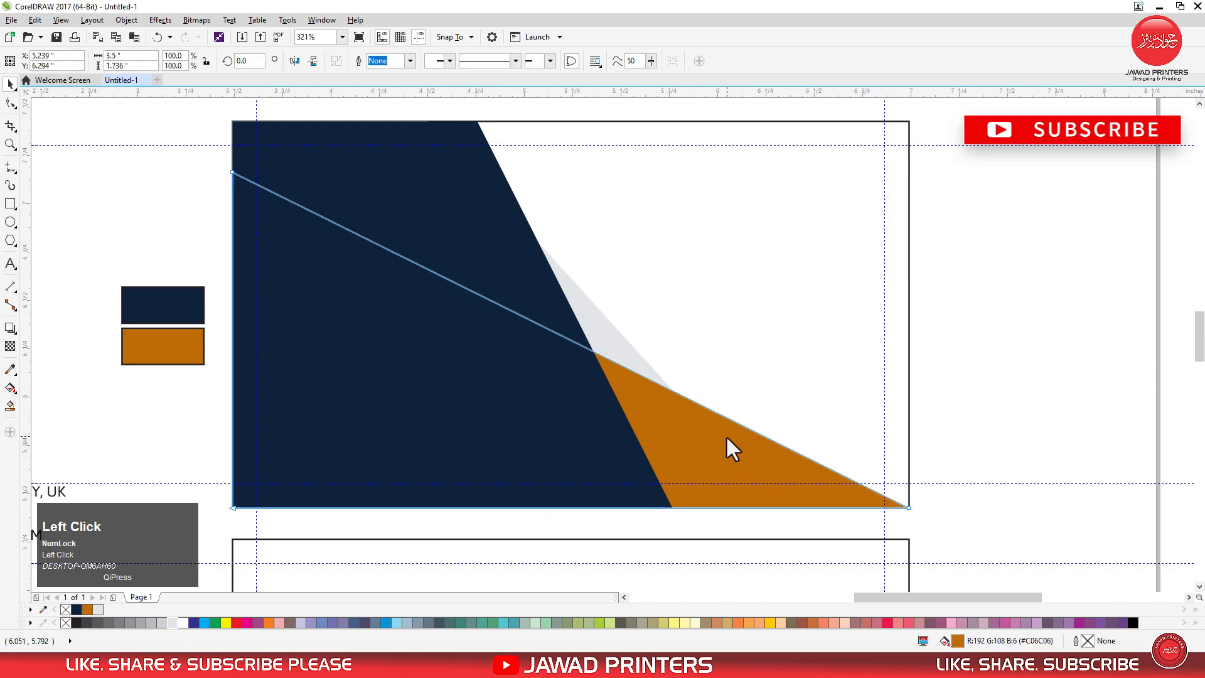
{"action": "left_click_drag", "start_coordinate": [233, 172], "coordinate": [236, 244]}
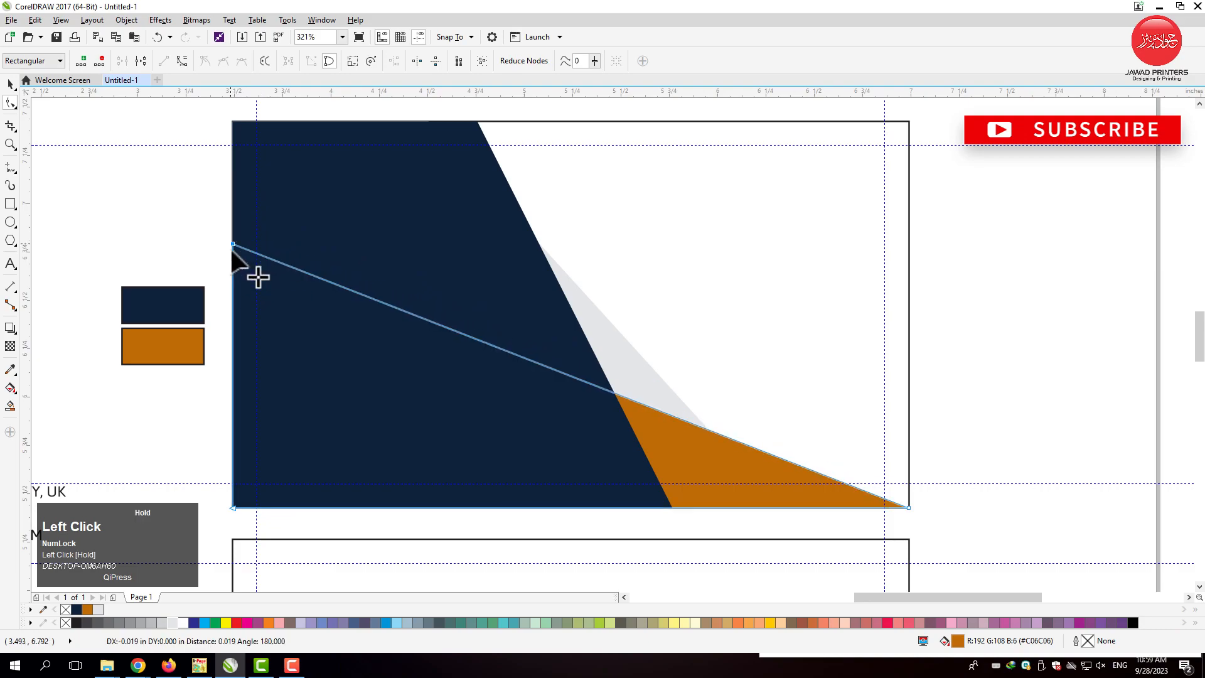
{"action": "left_click", "coordinate": [656, 486]}
{"action": "left_click_drag", "start_coordinate": [673, 506], "coordinate": [697, 507]}
{"action": "left_click", "coordinate": [9, 85]}
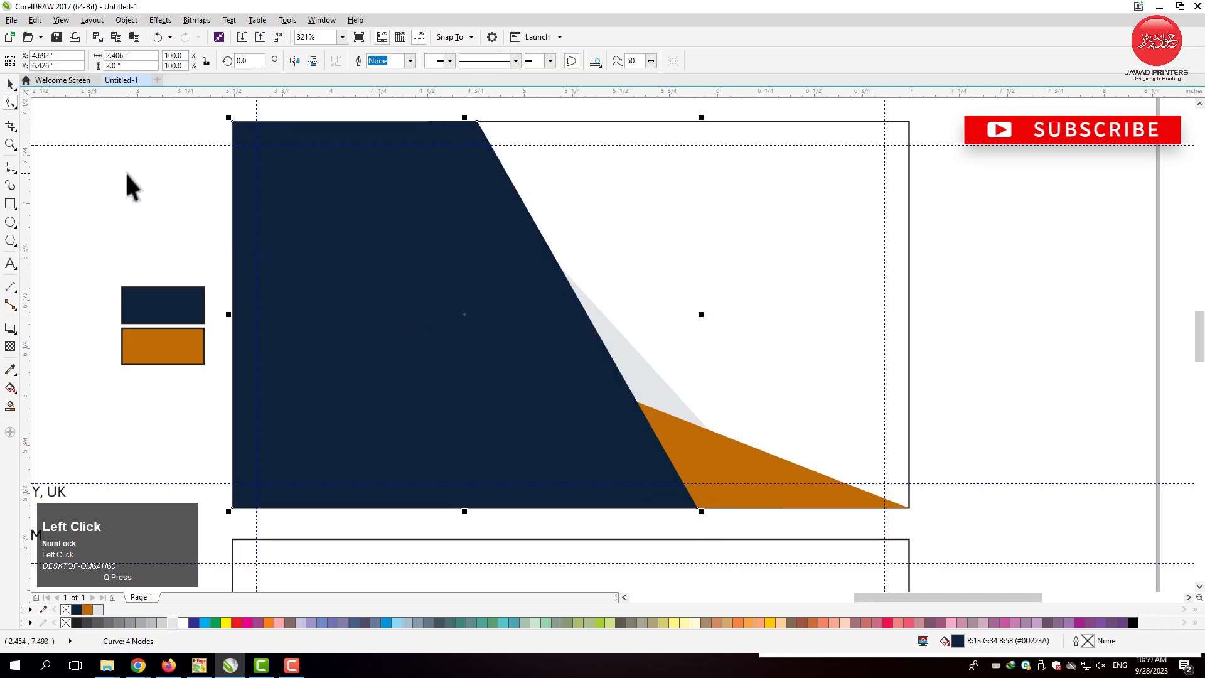
{"action": "left_click", "coordinate": [127, 186]}
- Draw a bar about 0.13 x 0.5 in between the right margin guide and card edge, filled with the swatch's orange and without outline
{"action": "left_click", "coordinate": [10, 205]}
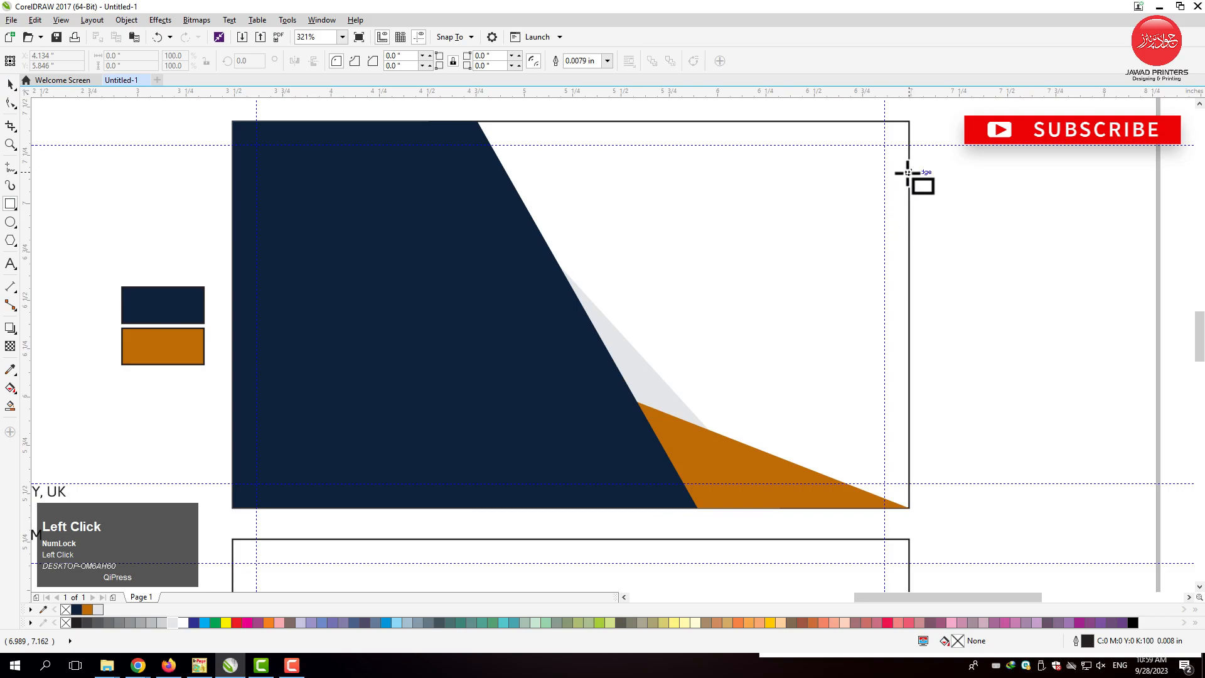
{"action": "left_click_drag", "start_coordinate": [909, 165], "coordinate": [885, 262]}
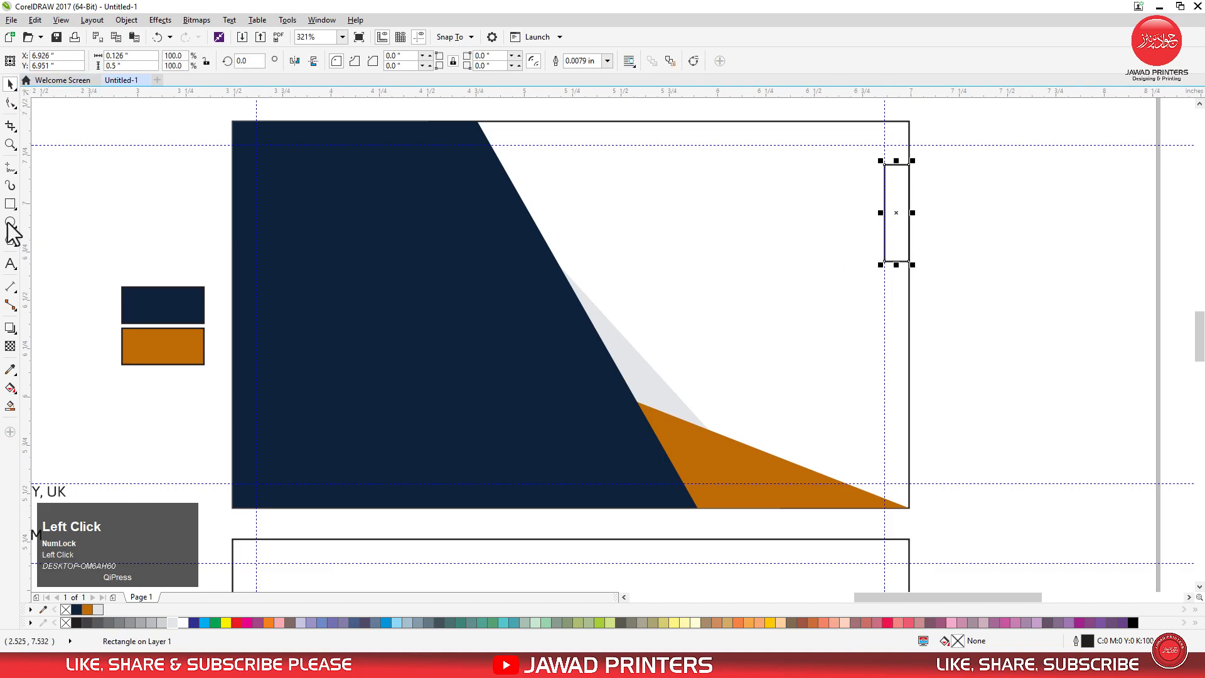
{"action": "left_click", "coordinate": [10, 370]}
{"action": "left_click", "coordinate": [171, 338]}
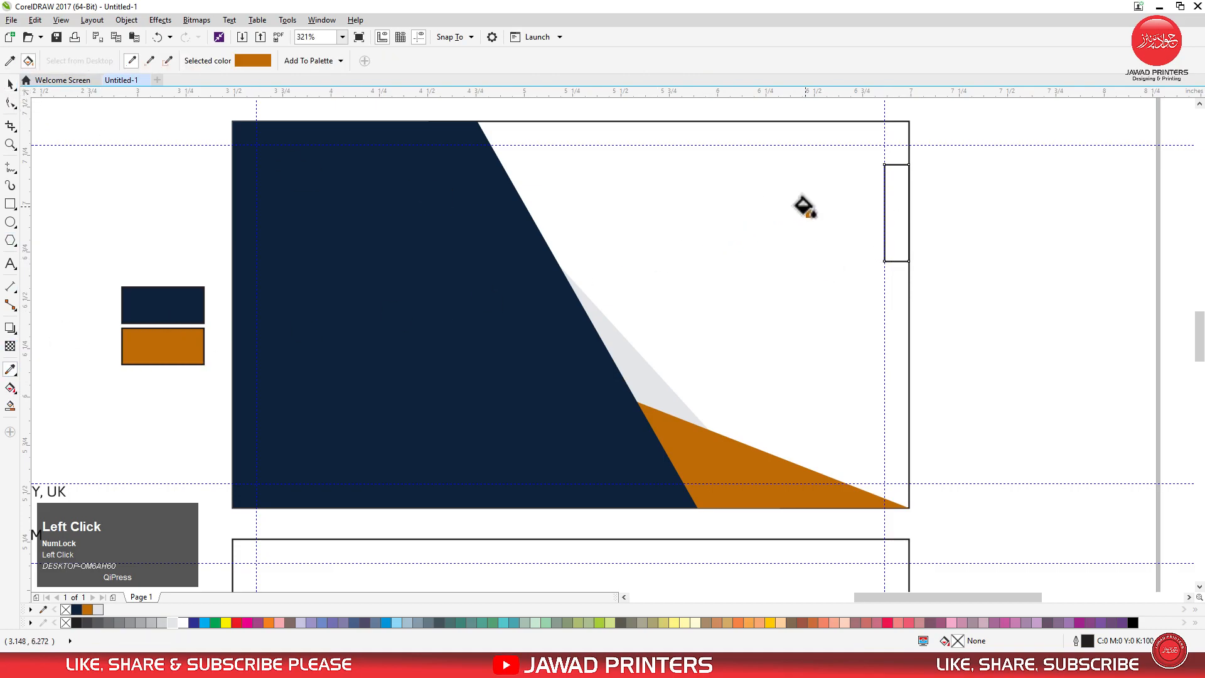
{"action": "left_click", "coordinate": [887, 201]}
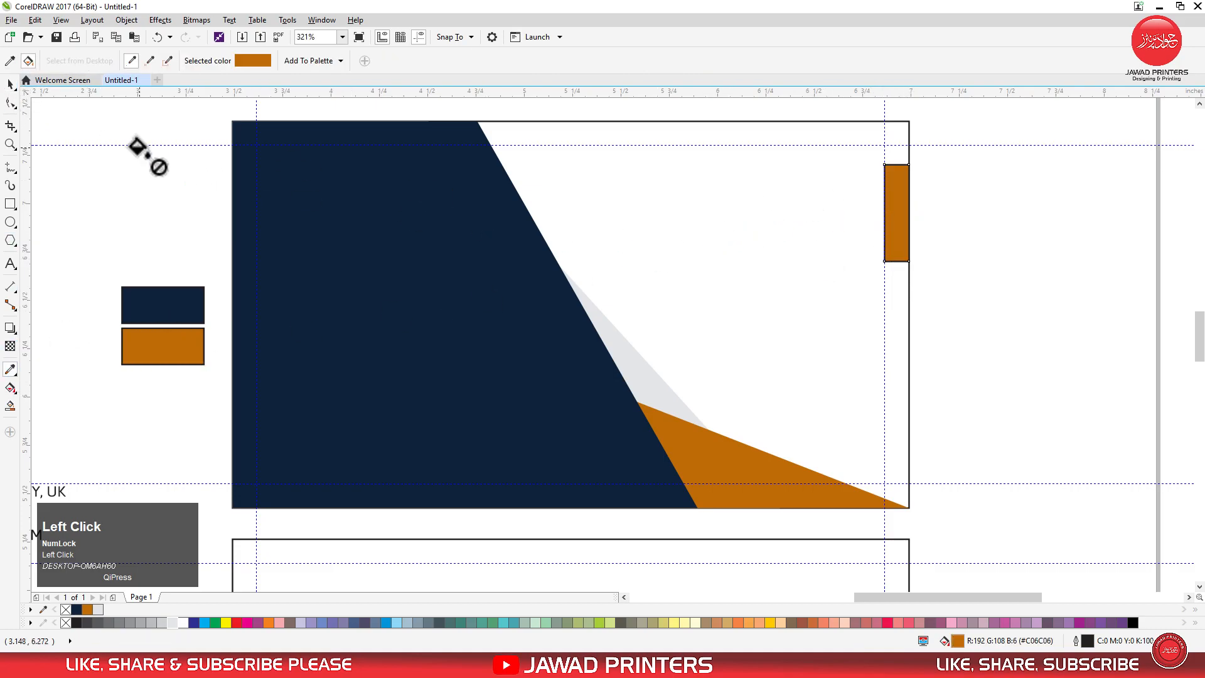
{"action": "right_click", "coordinate": [134, 443]}
{"action": "left_click", "coordinate": [938, 302]}
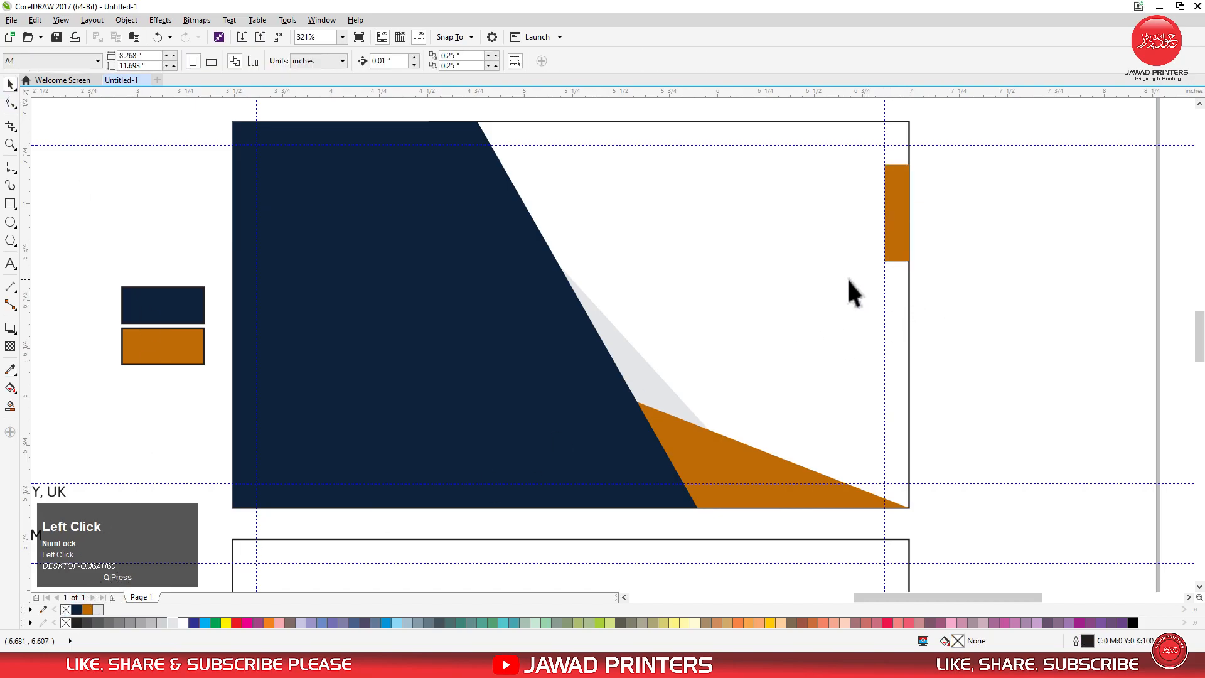
- Move the name and job title block and the contact details with their icons to just outside the upper card's right edge
{"action": "key", "text": "F4"}
{"action": "left_click_drag", "start_coordinate": [334, 268], "coordinate": [1008, 162]}
{"action": "left_click", "coordinate": [318, 314]}
{"action": "left_click_drag", "start_coordinate": [270, 292], "coordinate": [506, 435]}
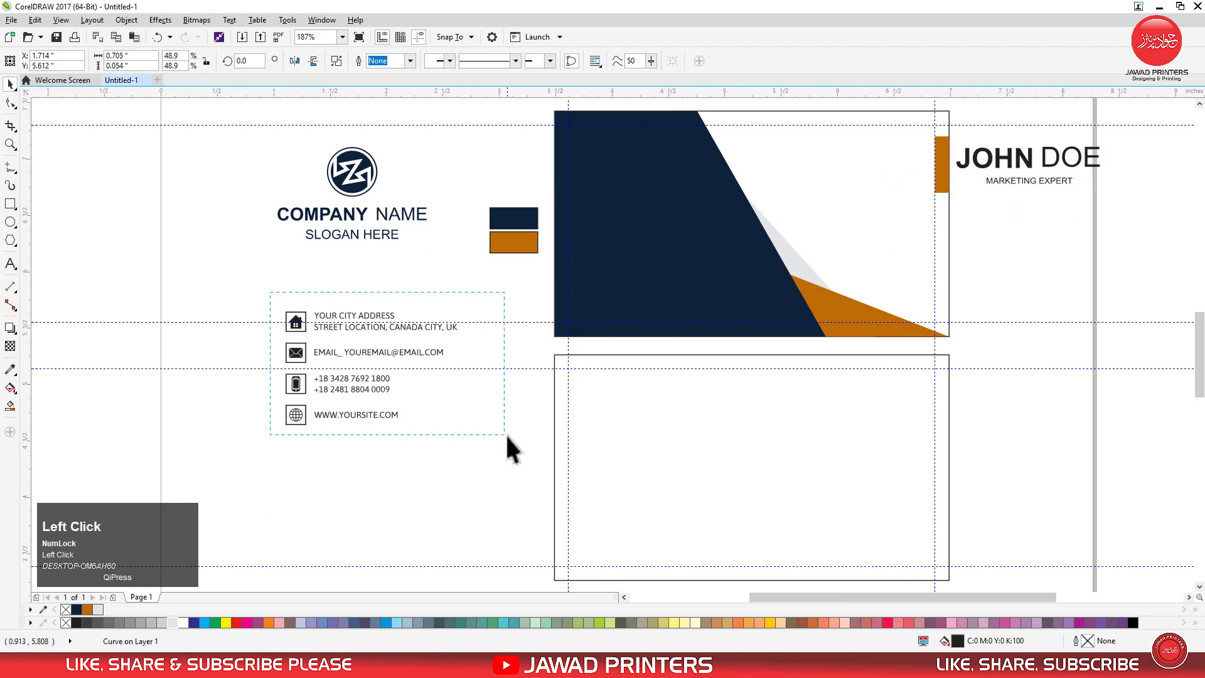
{"action": "left_click_drag", "start_coordinate": [373, 370], "coordinate": [1038, 266]}
- Scale the name and job title group to about 1.12 x 0.29 in and place it on the card beside the orange bar
{"action": "key", "text": "F2"}
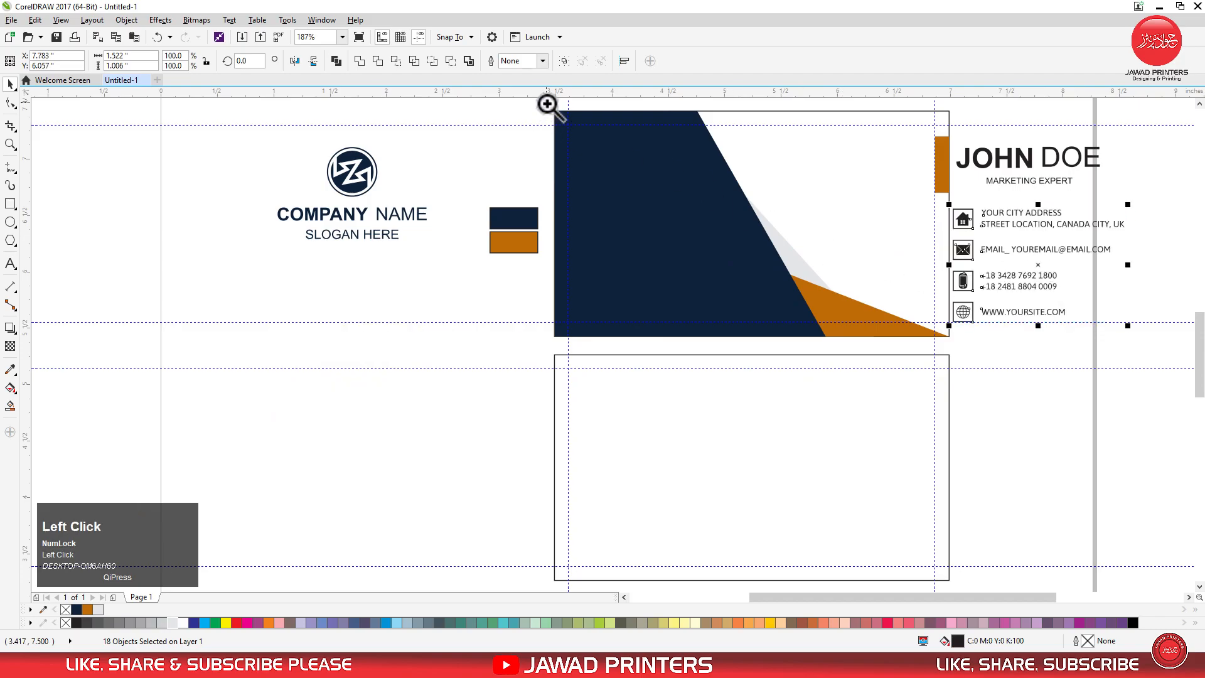
{"action": "left_click", "coordinate": [1136, 347]}
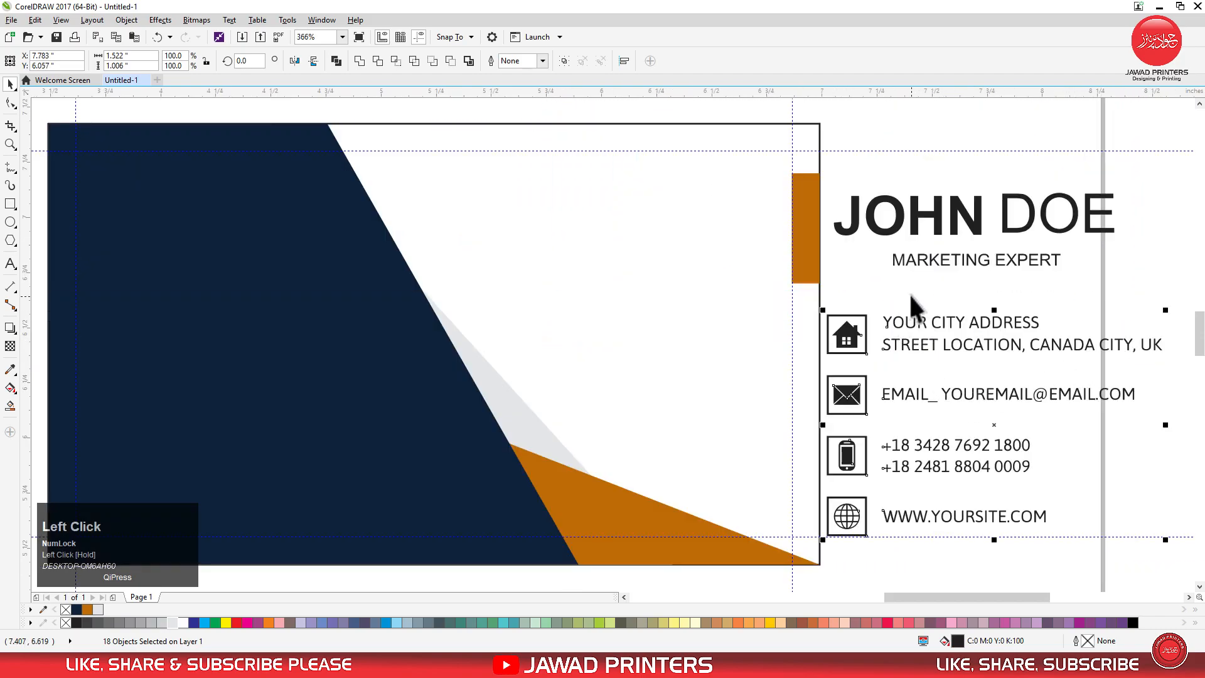
{"action": "left_click", "coordinate": [902, 270]}
{"action": "left_click", "coordinate": [890, 225]}
{"action": "left_click_drag", "start_coordinate": [1118, 269], "coordinate": [1100, 264]}
{"action": "left_click_drag", "start_coordinate": [974, 229], "coordinate": [756, 208]}
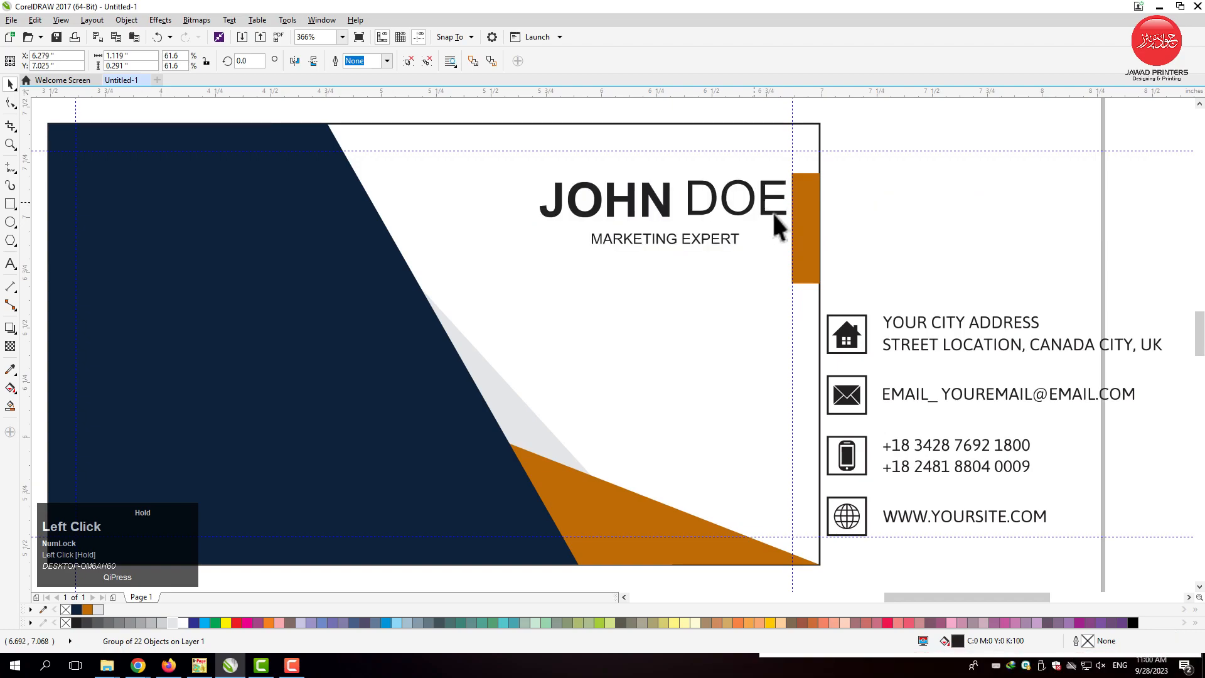
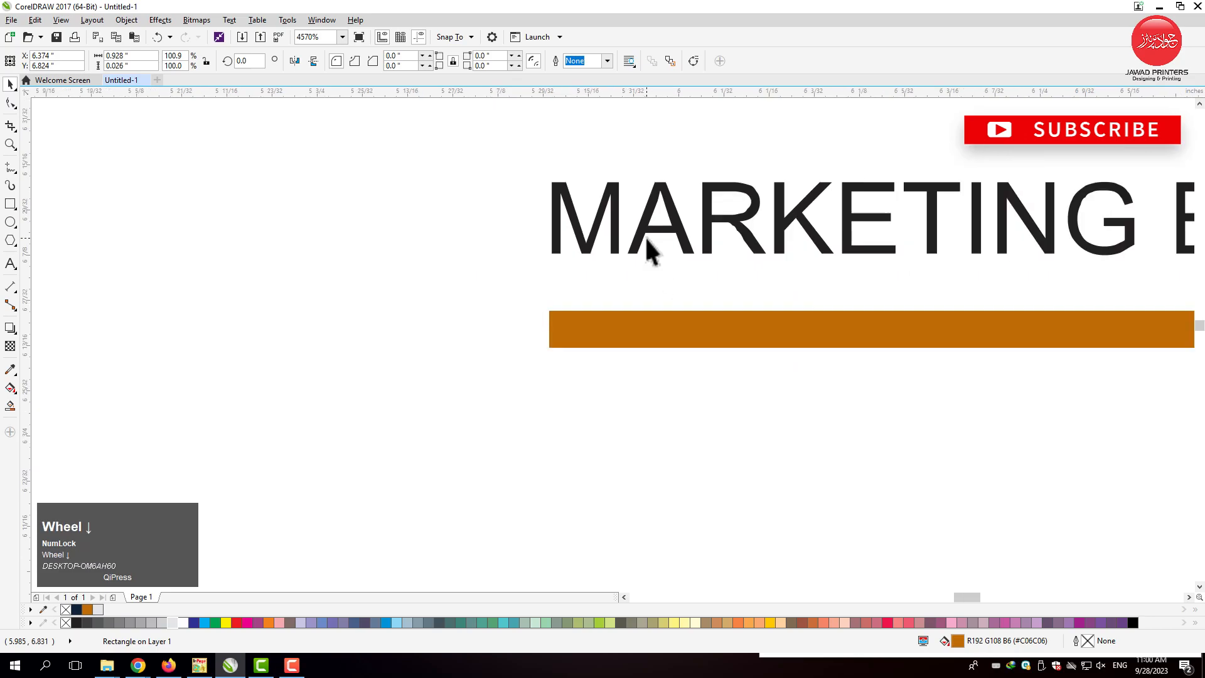
- Nudge the name, job title and orange underline down together and enlarge them slightly toward the lower left
{"action": "left_click", "coordinate": [817, 279]}
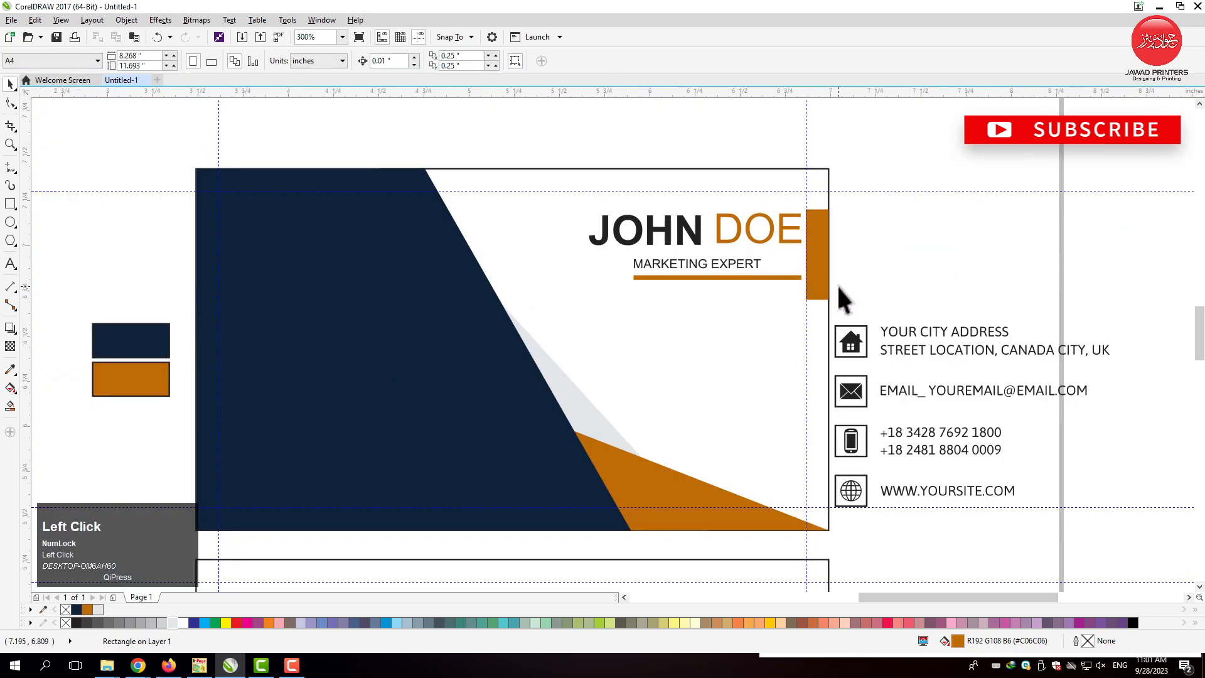
{"action": "key", "text": "F2"}
{"action": "left_click_drag", "start_coordinate": [560, 179], "coordinate": [860, 317]}
{"action": "left_click_drag", "start_coordinate": [1012, 136], "coordinate": [119, 456]}
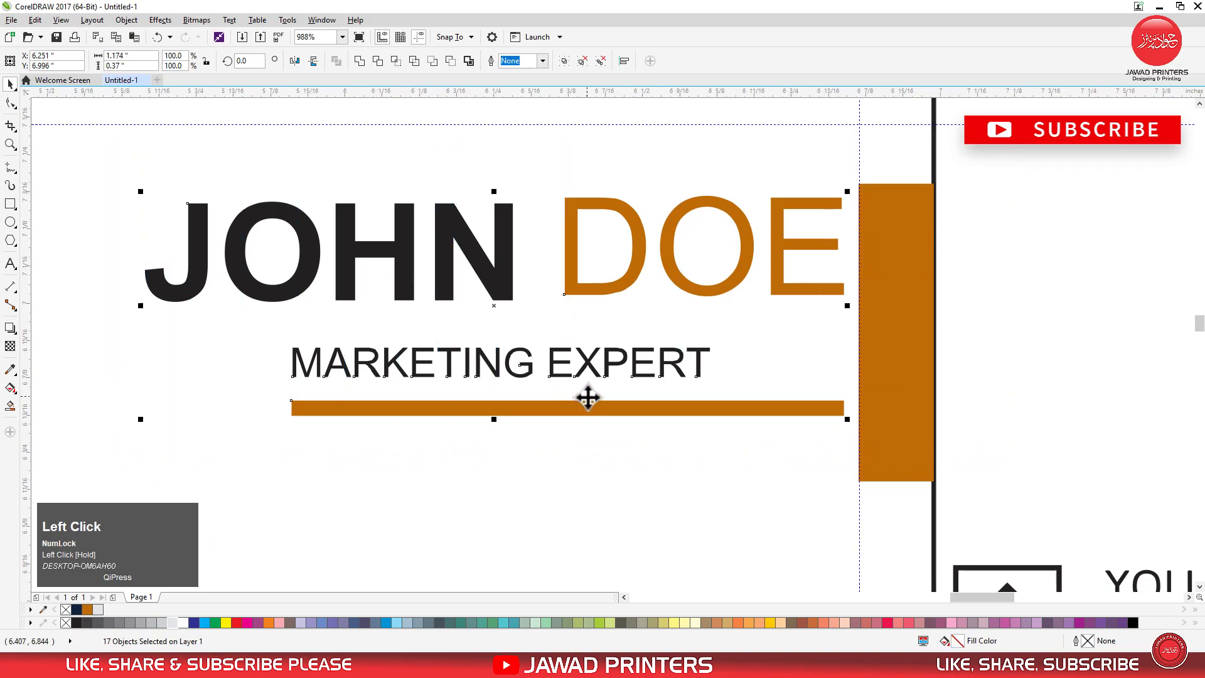
{"action": "key", "text": "Down"}
{"action": "left_click_drag", "start_coordinate": [139, 427], "coordinate": [101, 445]}
{"action": "left_click", "coordinate": [614, 278]}
{"action": "scroll", "coordinate": [614, 278], "scroll_direction": "down", "scroll_amount": 5}
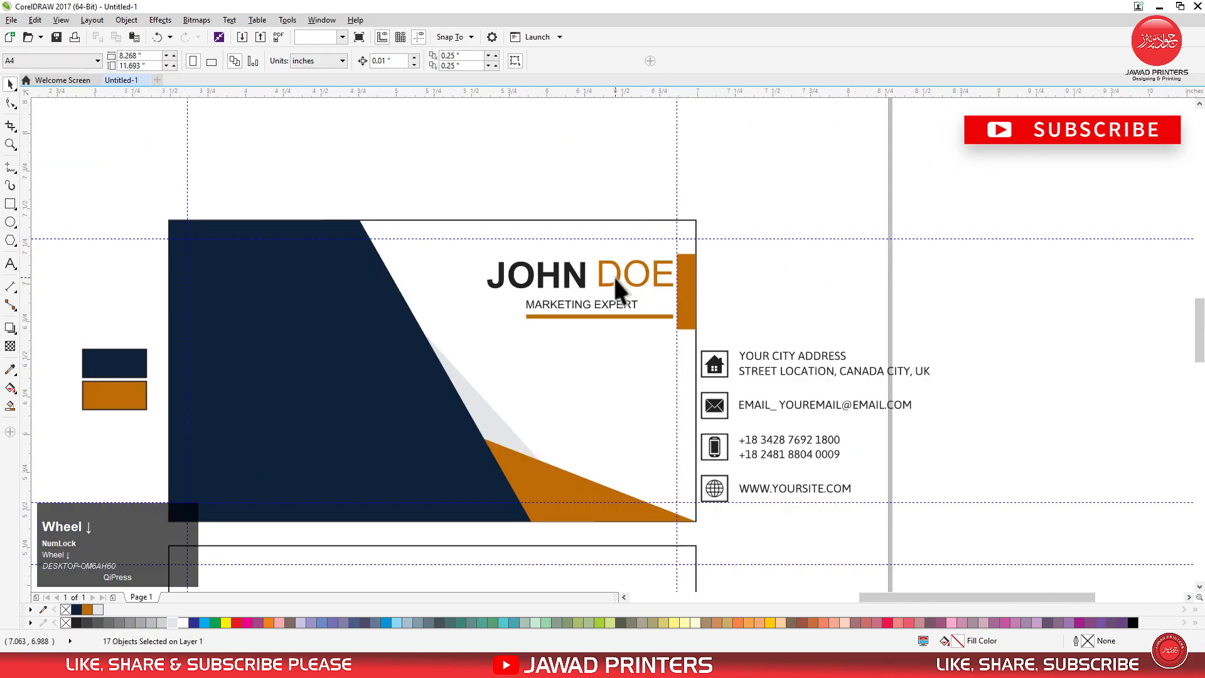
- Fill the house and envelope icons beside the card with the document's orange (#C06C06)
{"action": "key", "text": "F2"}
{"action": "left_click_drag", "start_coordinate": [627, 298], "coordinate": [796, 406]}
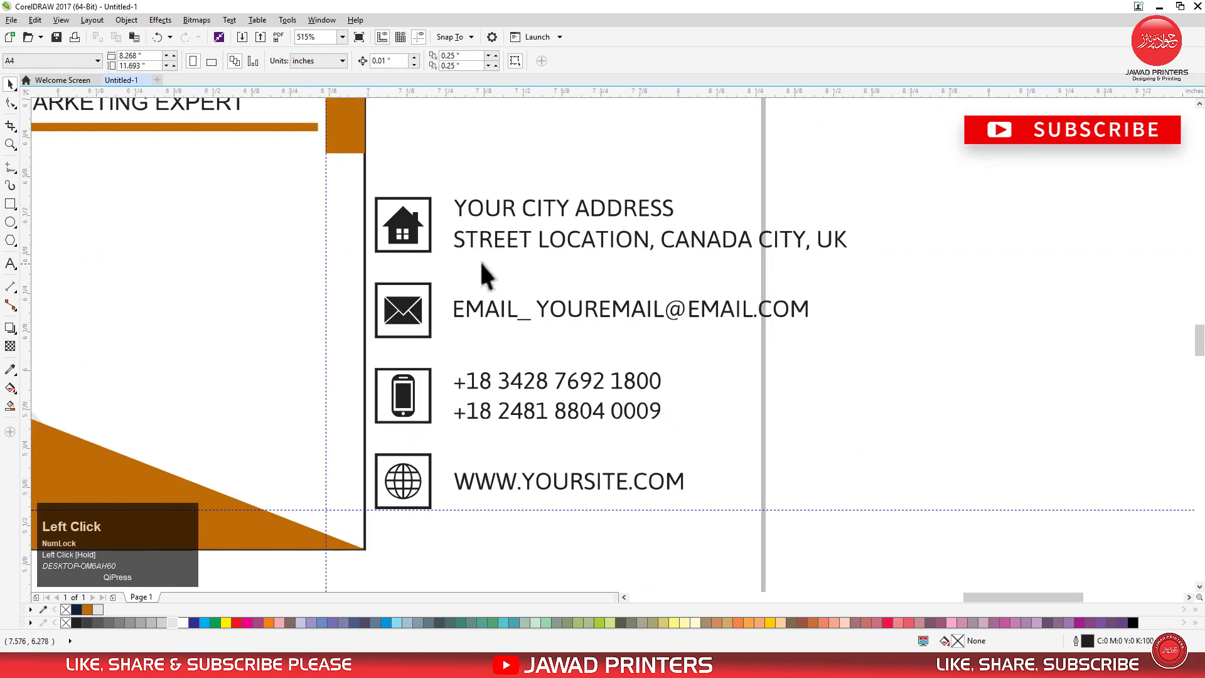
{"action": "left_click", "coordinate": [408, 227]}
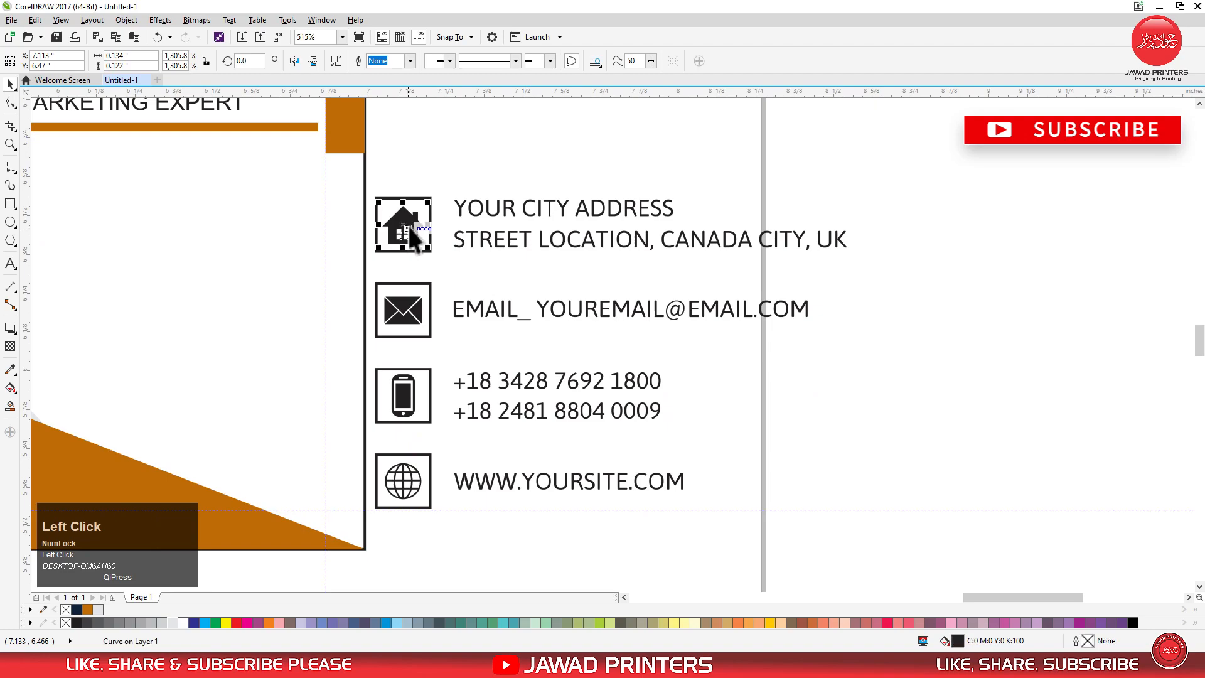
{"action": "left_click", "coordinate": [88, 608]}
{"action": "left_click", "coordinate": [402, 319]}
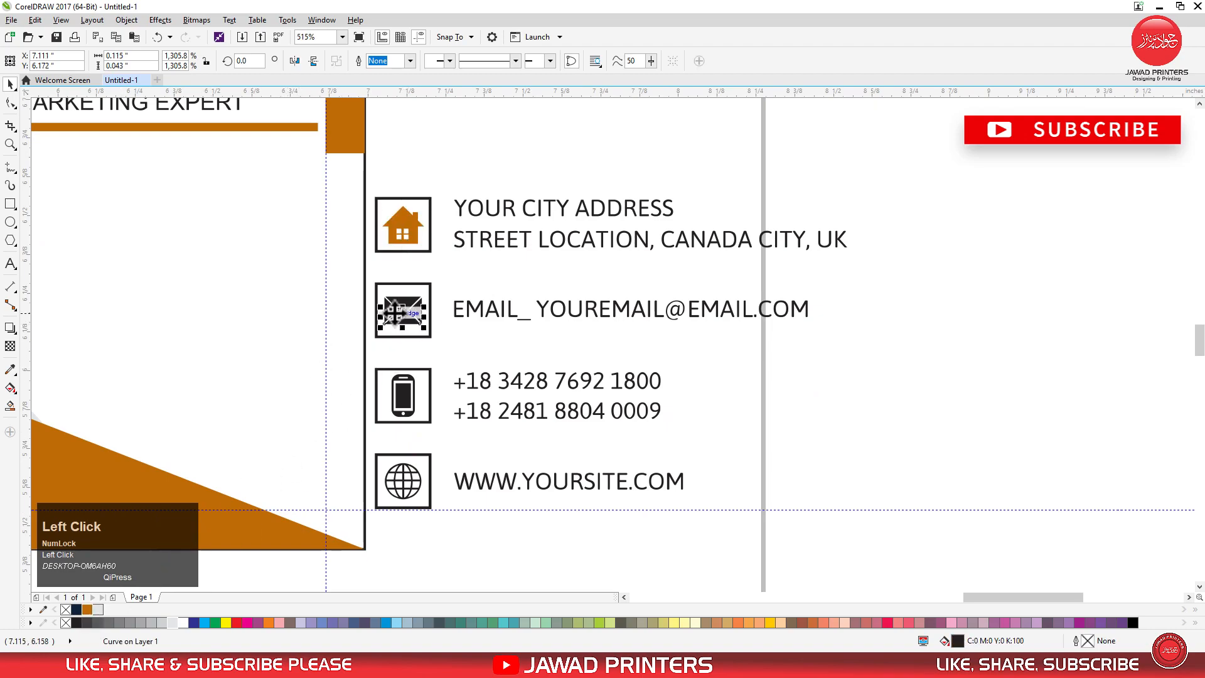
{"action": "left_click", "coordinate": [376, 330]}
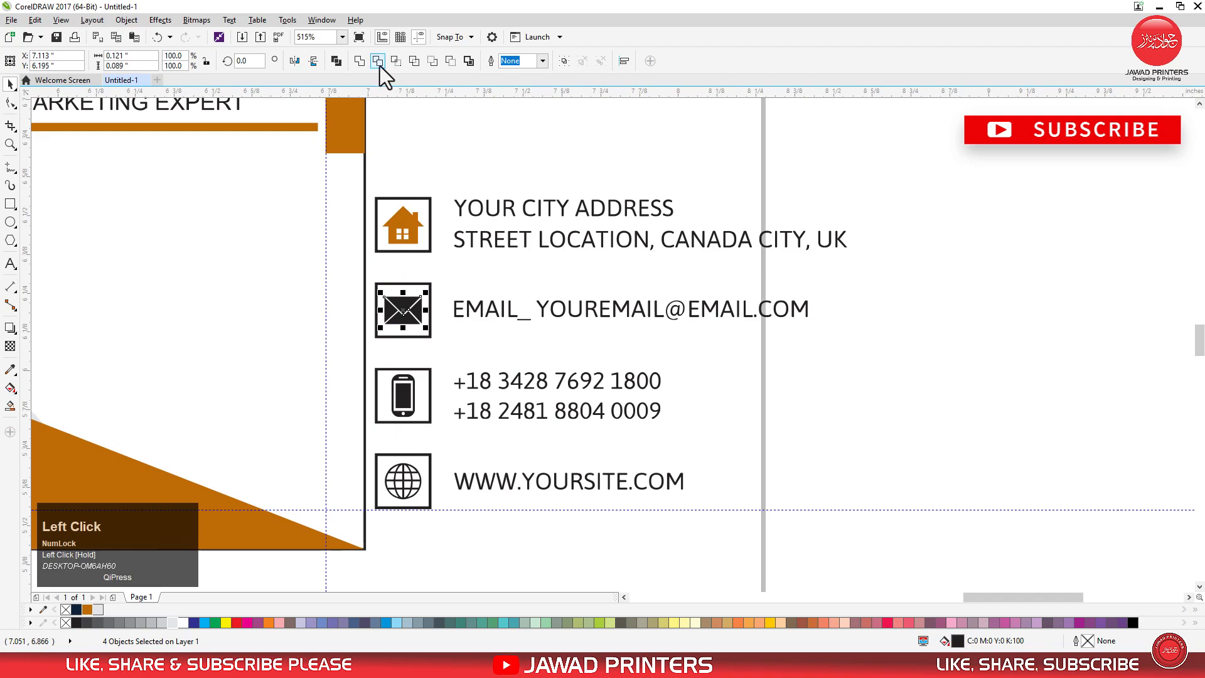
{"action": "left_click", "coordinate": [87, 605]}
- Repeat the orange fill on the phone and globe icons
{"action": "left_click_drag", "start_coordinate": [443, 353], "coordinate": [379, 429]}
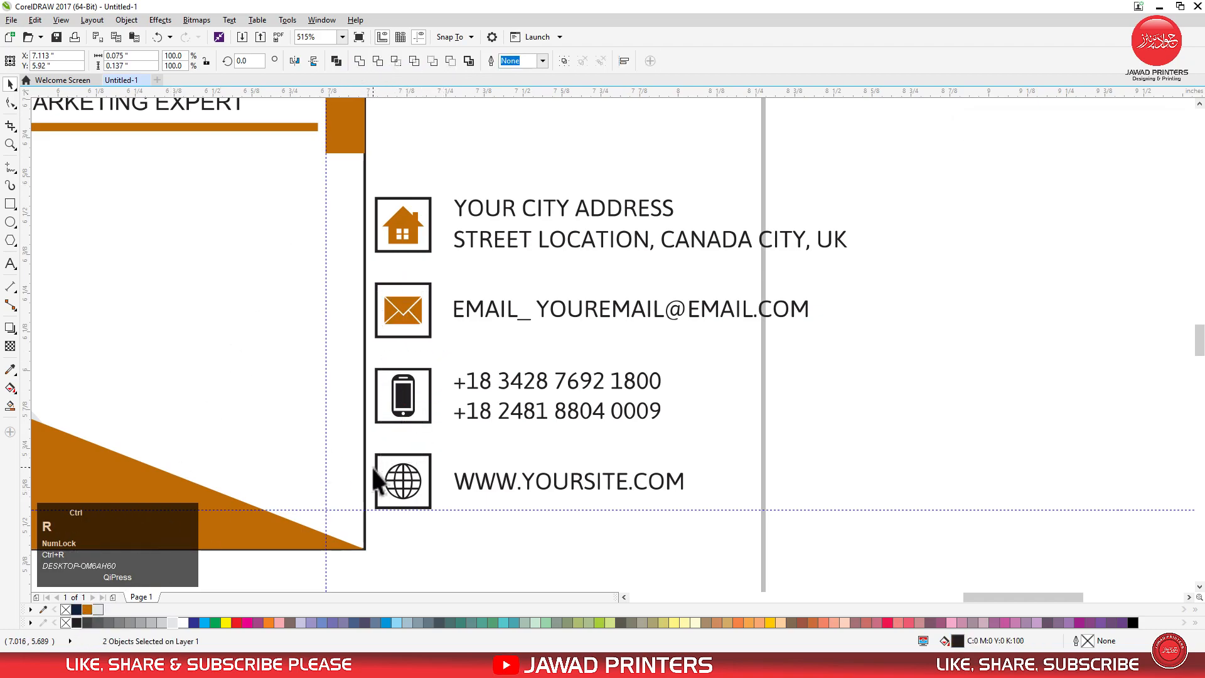
{"action": "key", "text": "ctrl+r"}
{"action": "left_click_drag", "start_coordinate": [419, 496], "coordinate": [419, 496]}
{"action": "key", "text": "ctrl+r"}
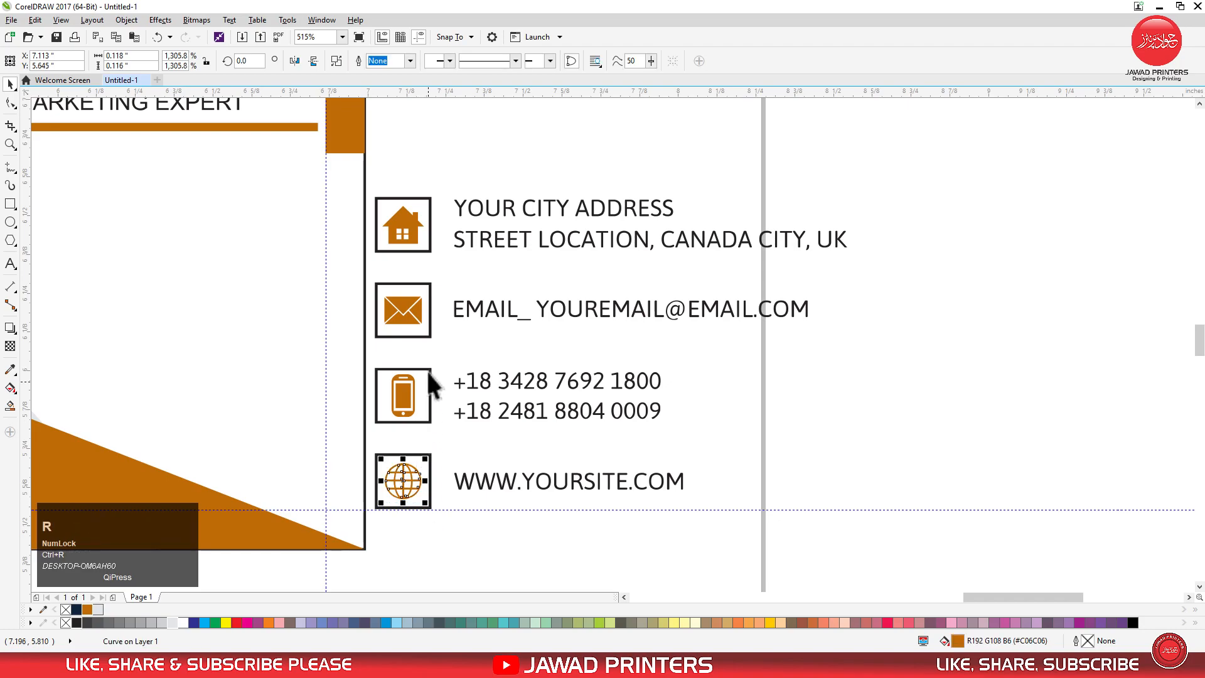
- Recolour the square frames around all four contact icons with the same orange
{"action": "left_click", "coordinate": [424, 250]}
{"action": "left_click", "coordinate": [88, 605]}
{"action": "left_click", "coordinate": [413, 337]}
{"action": "key", "text": "ctrl+r"}
{"action": "left_click", "coordinate": [415, 402]}
{"action": "key", "text": "ctrl+r"}
{"action": "left_click", "coordinate": [430, 457]}
{"action": "key", "text": "ctrl+r"}
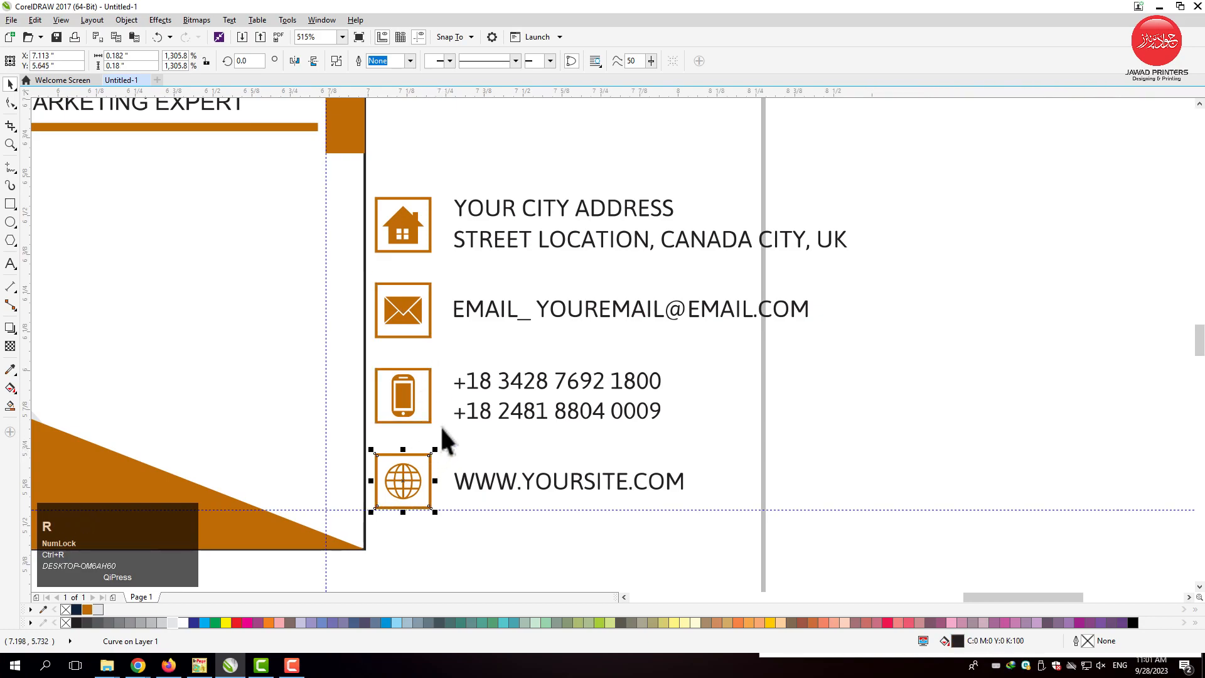
{"action": "left_click", "coordinate": [443, 440]}
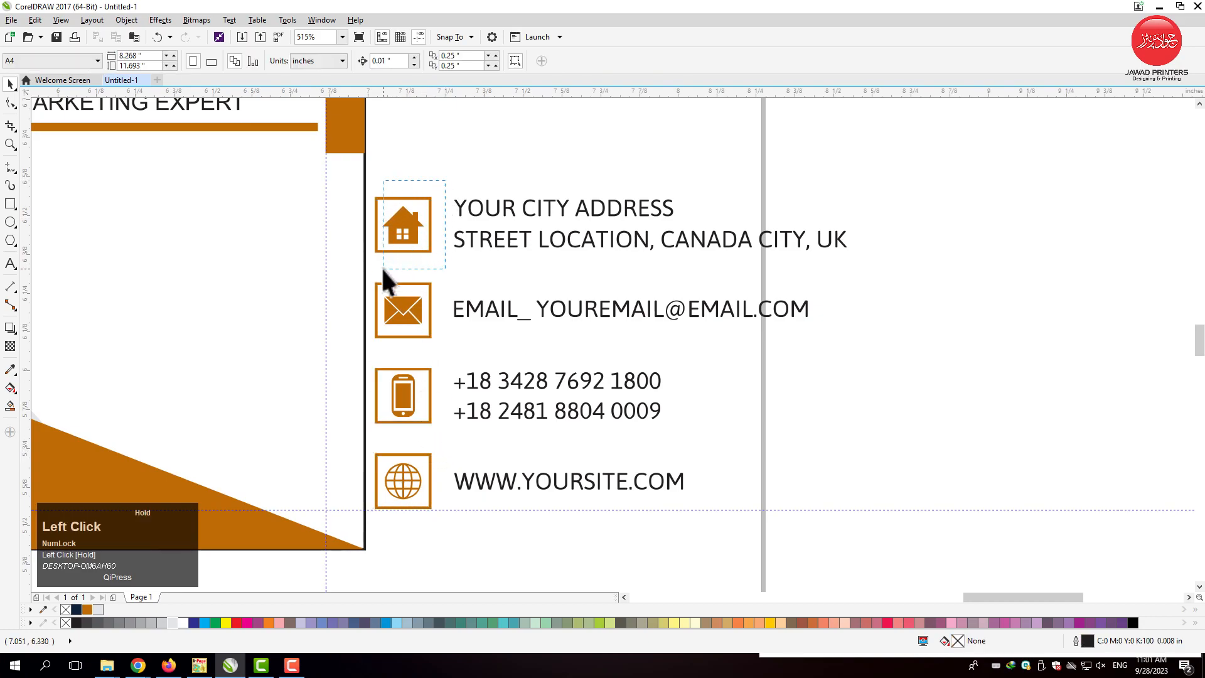
- Group each of the four contact icons with its own square frame
{"action": "left_click_drag", "start_coordinate": [383, 266], "coordinate": [361, 270]}
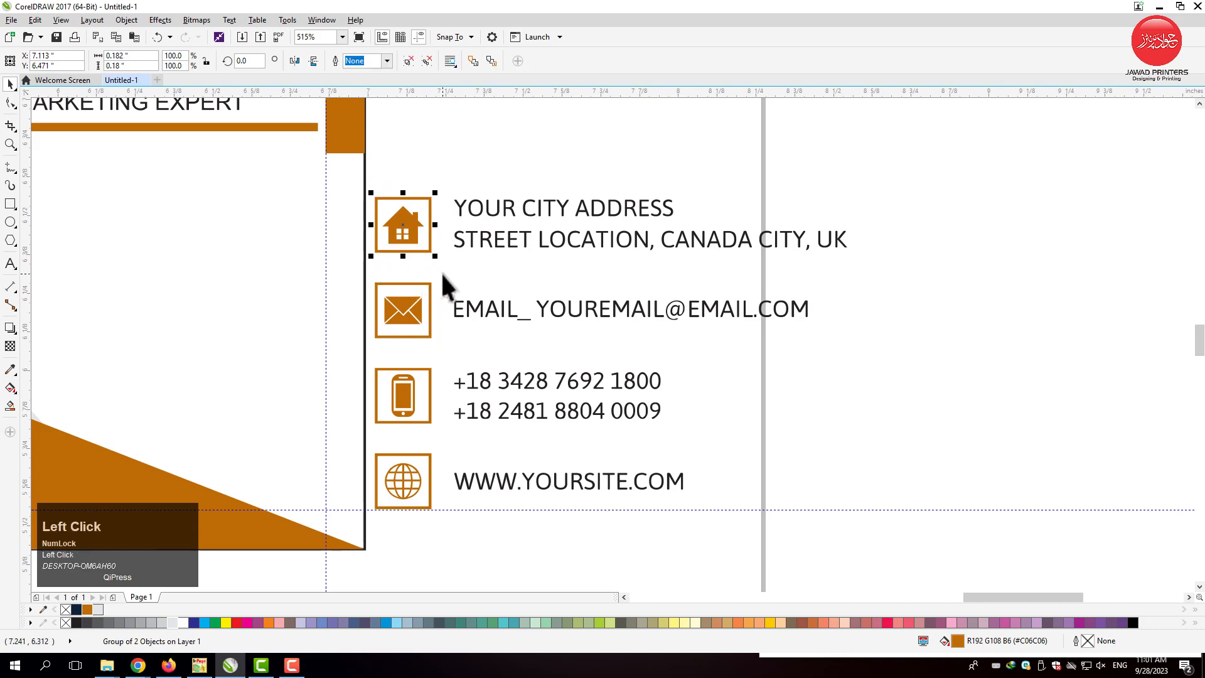
{"action": "left_click_drag", "start_coordinate": [370, 345], "coordinate": [371, 346]}
{"action": "key", "text": "ctrl+g"}
{"action": "left_click_drag", "start_coordinate": [444, 368], "coordinate": [373, 433]}
{"action": "key", "text": "ctrl+g"}
{"action": "left_click_drag", "start_coordinate": [447, 437], "coordinate": [364, 519]}
{"action": "key", "text": "ctrl+g"}
{"action": "left_click", "coordinate": [438, 541]}
- Fill all the contact detail text with white and select it together with the four icon groups
{"action": "scroll", "coordinate": [615, 267], "scroll_direction": "down", "scroll_amount": 2}
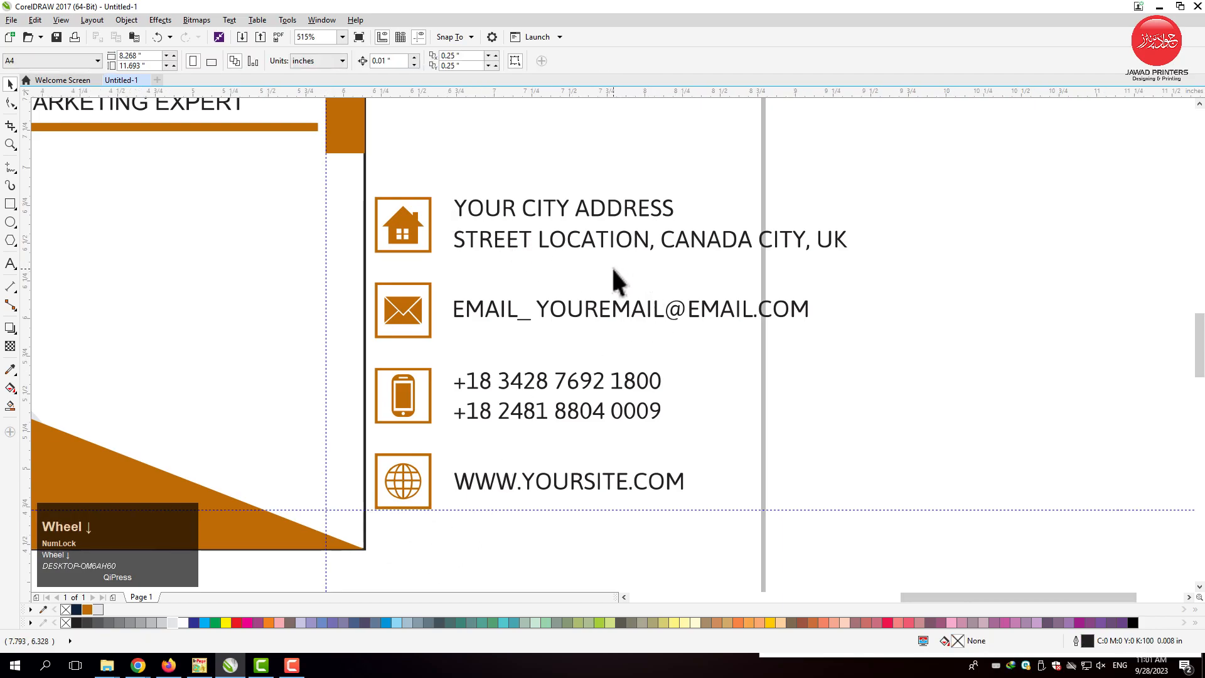
{"action": "left_click_drag", "start_coordinate": [524, 224], "coordinate": [696, 409]}
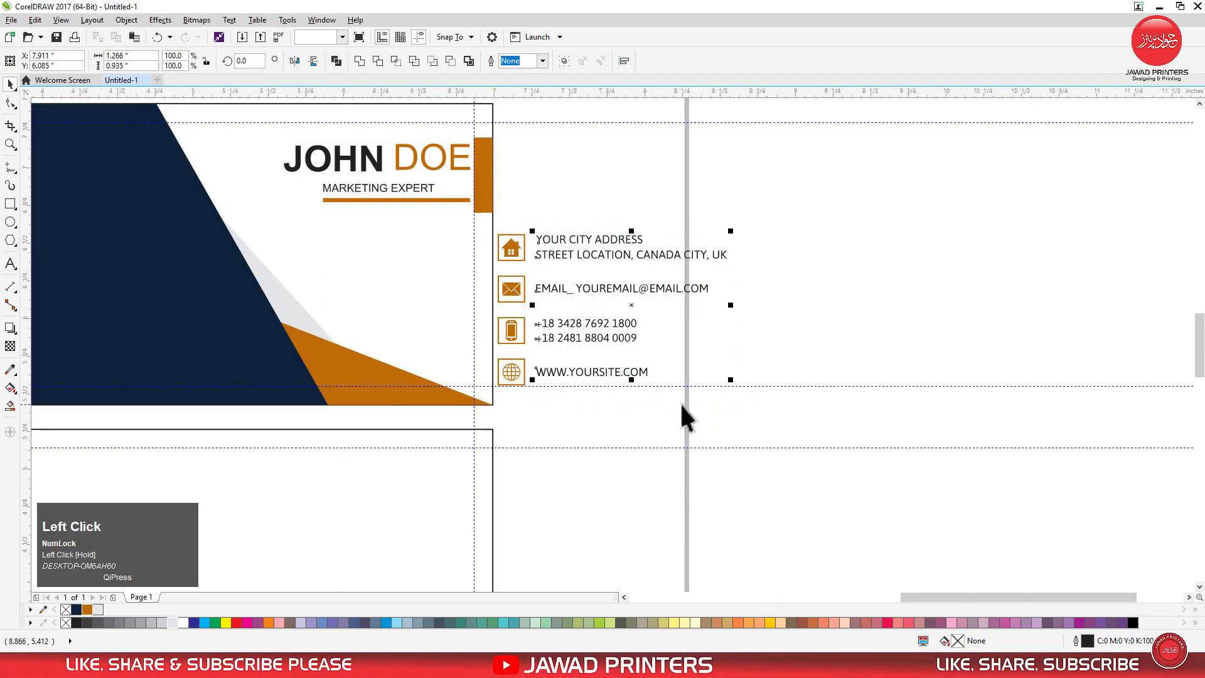
{"action": "left_click", "coordinate": [185, 624]}
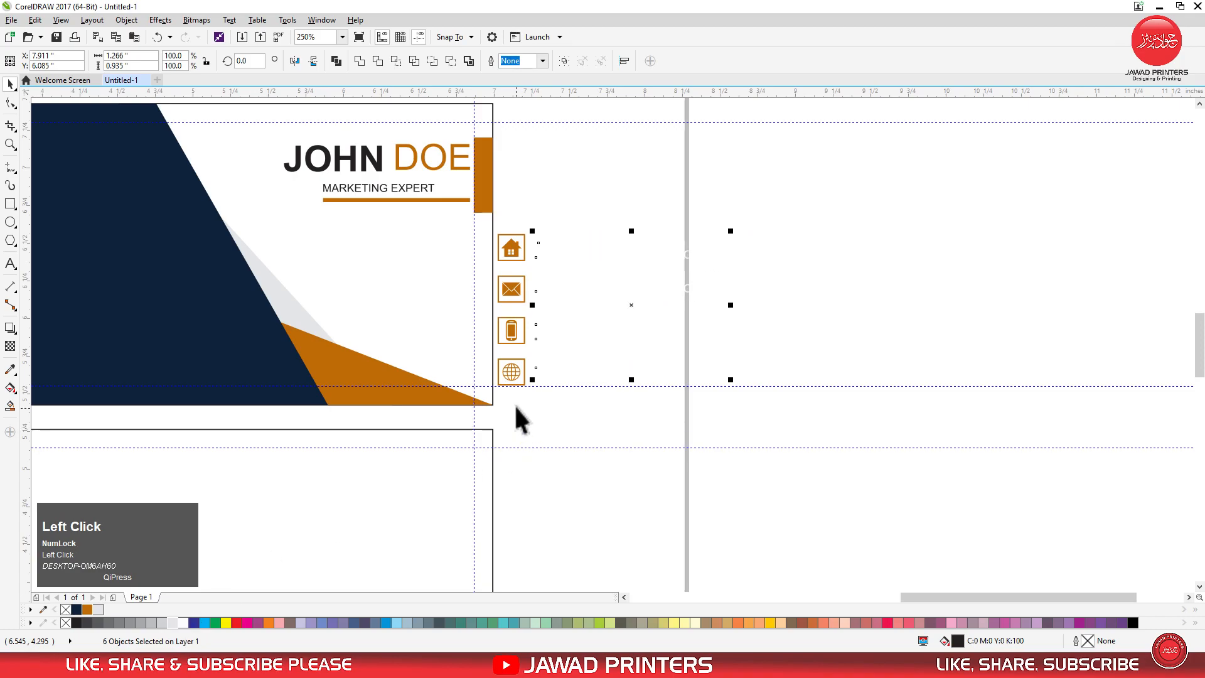
{"action": "left_click_drag", "start_coordinate": [782, 202], "coordinate": [475, 406]}
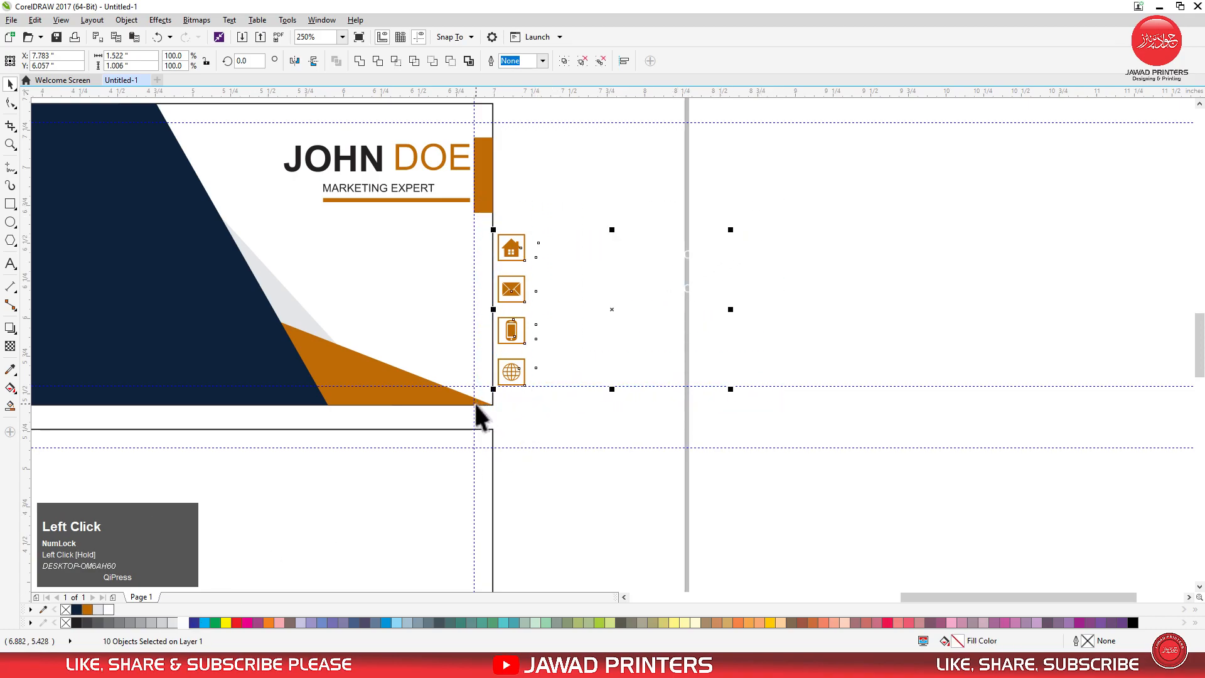
- Group all the contact text with its four icons and move the group onto the front card's navy area
{"action": "key", "text": "ctrl+g"}
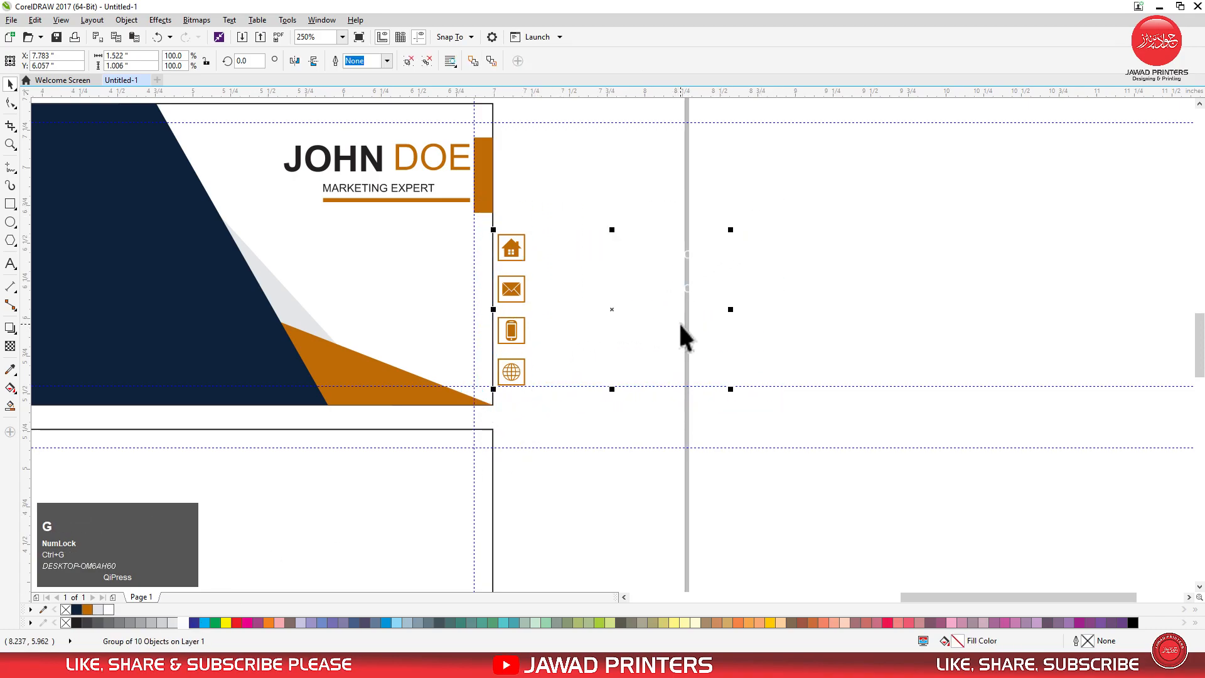
{"action": "left_click_drag", "start_coordinate": [614, 310], "coordinate": [152, 303]}
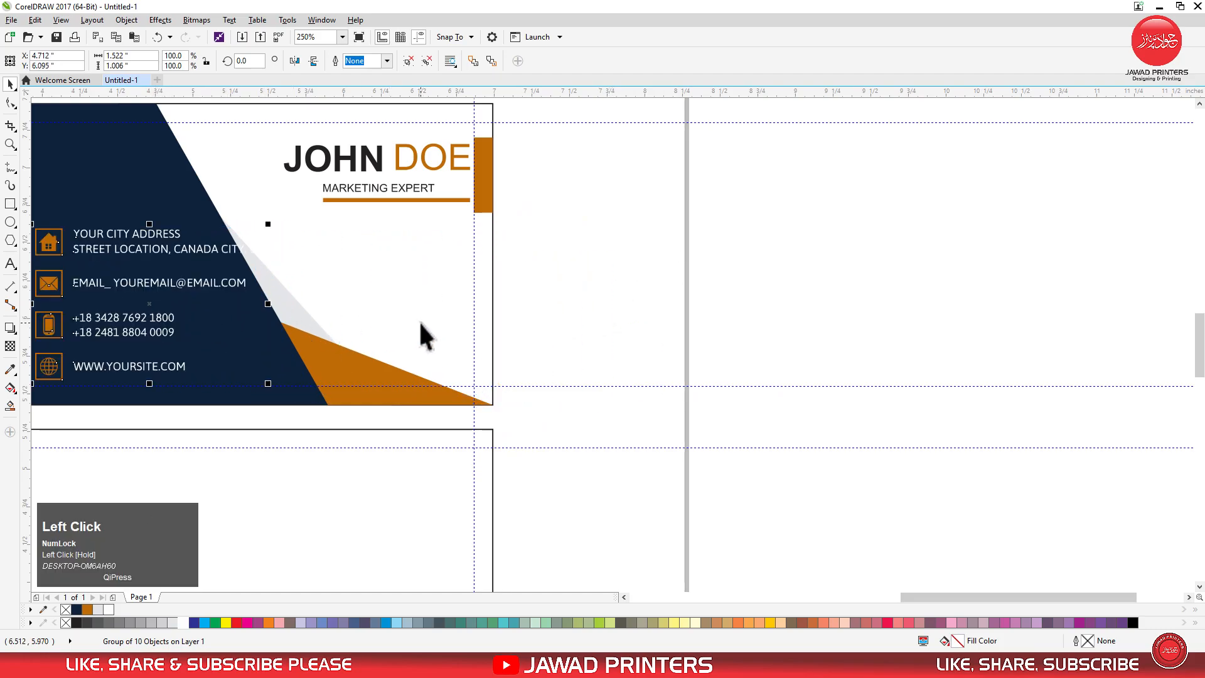
- Position the contact group inside the front card's lower-left margin guides and scale it down to 97%
{"action": "key", "text": "F4"}
{"action": "key", "text": "F2"}
{"action": "left_click_drag", "start_coordinate": [548, 107], "coordinate": [976, 358]}
{"action": "left_click_drag", "start_coordinate": [490, 462], "coordinate": [409, 409]}
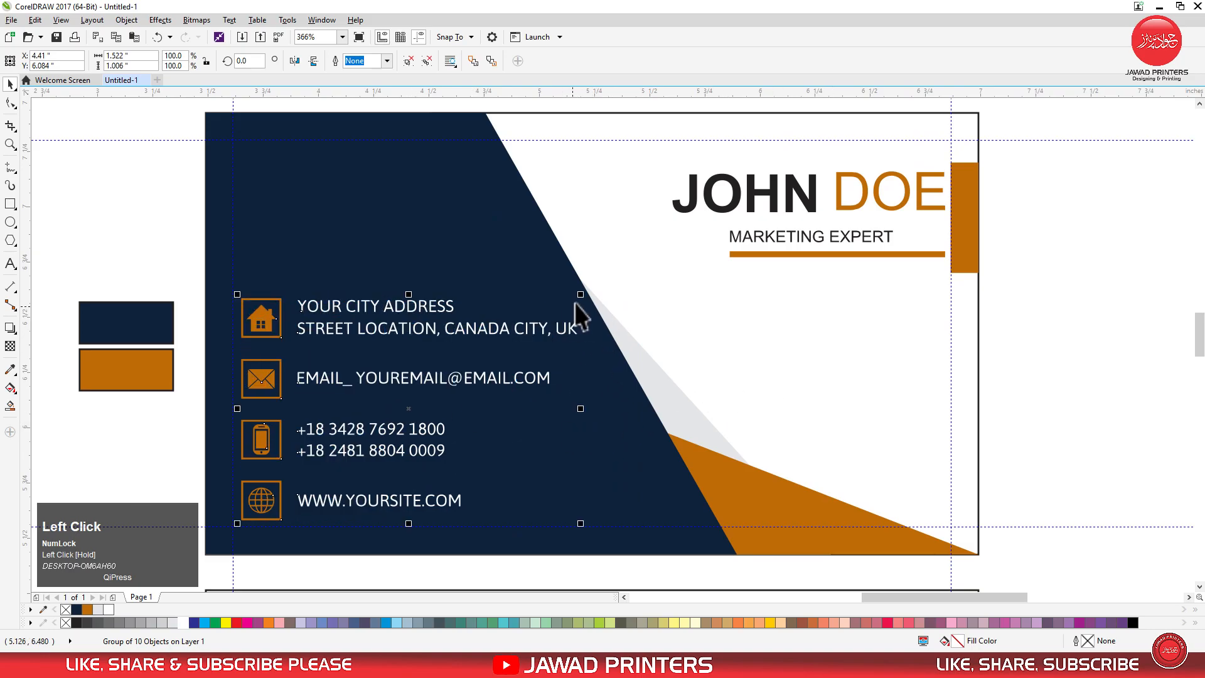
{"action": "left_click_drag", "start_coordinate": [581, 294], "coordinate": [561, 329]}
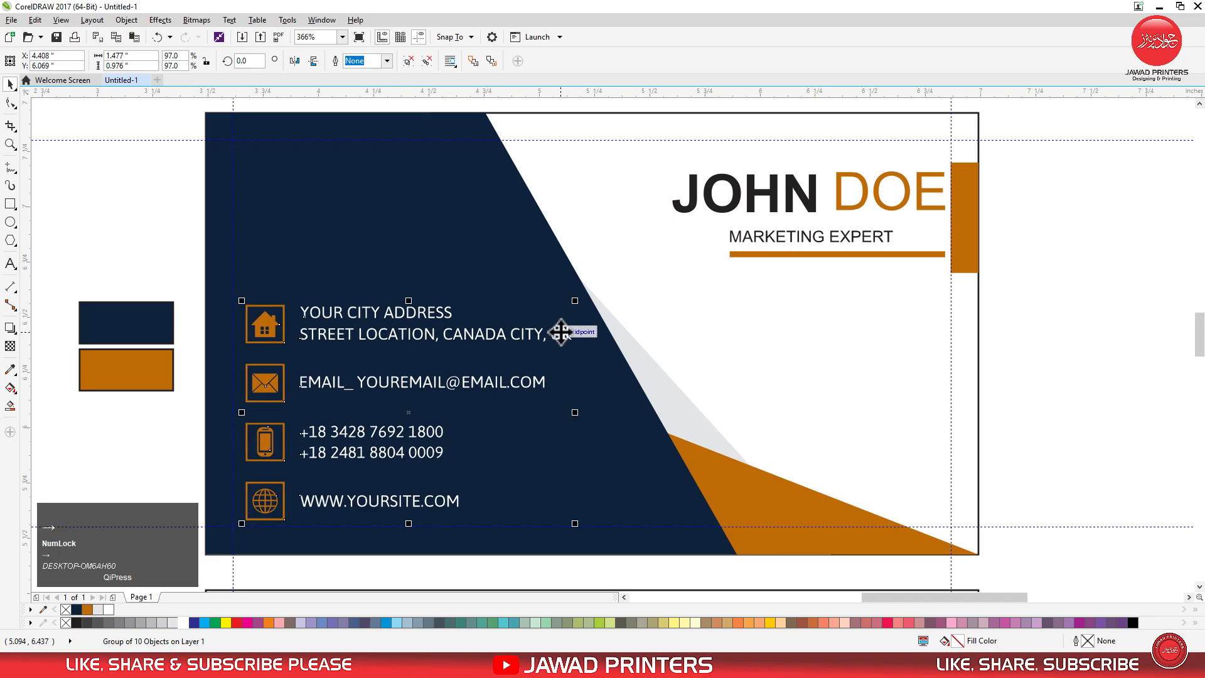
{"action": "left_click", "coordinate": [1033, 302]}
- Draw a closed triangle about 0.61 x 1.25 in in the lower-left corner of the blank second card
{"action": "key", "text": "F3"}
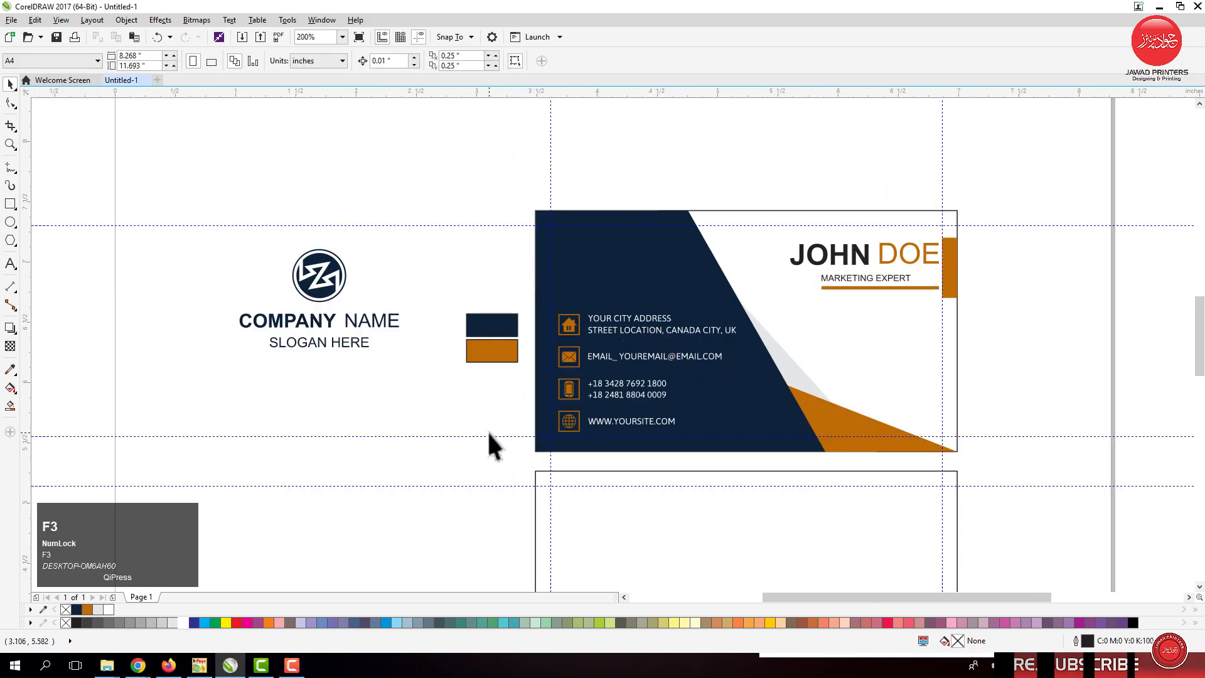
{"action": "key", "text": "F3"}
{"action": "left_click_drag", "start_coordinate": [349, 322], "coordinate": [748, 586]}
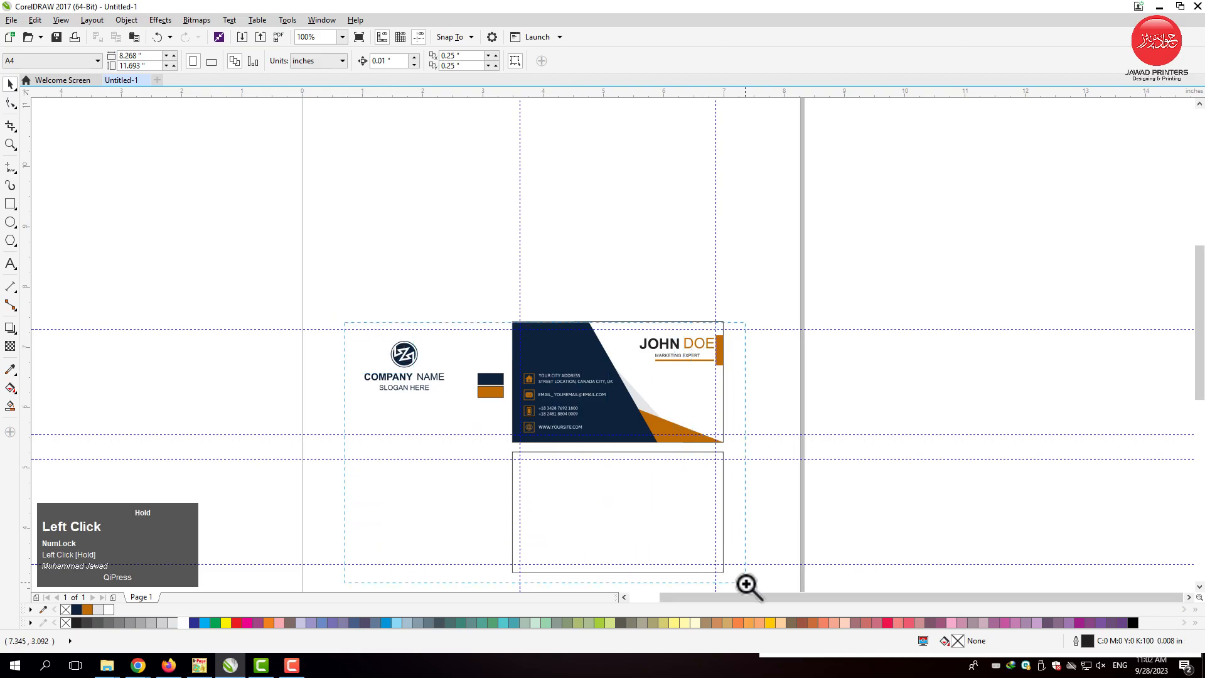
{"action": "left_click_drag", "start_coordinate": [540, 349], "coordinate": [987, 593]}
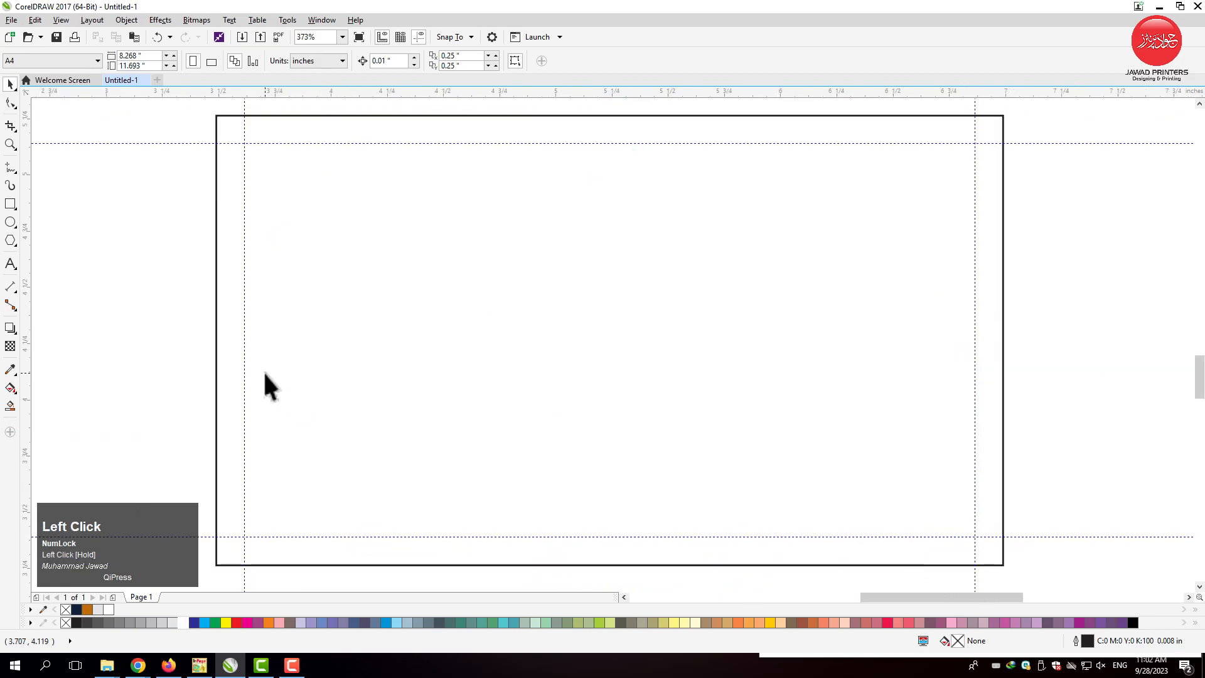
{"action": "left_click", "coordinate": [10, 167]}
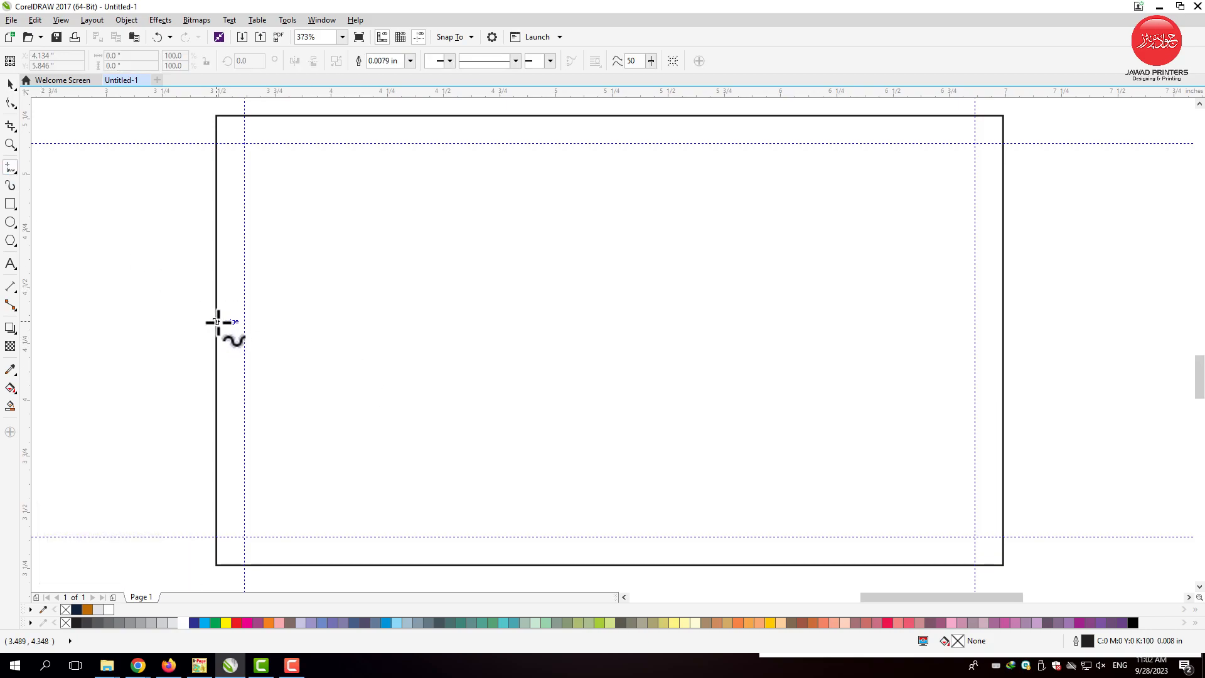
{"action": "left_click", "coordinate": [217, 284]}
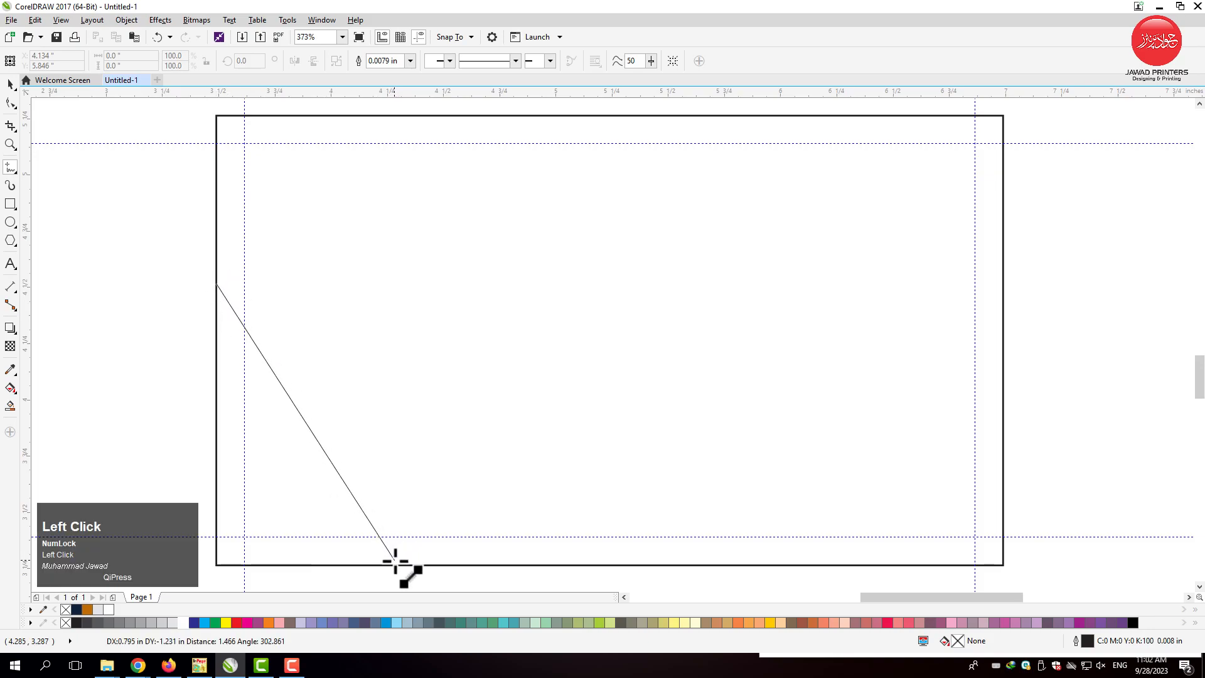
{"action": "left_click", "coordinate": [354, 565]}
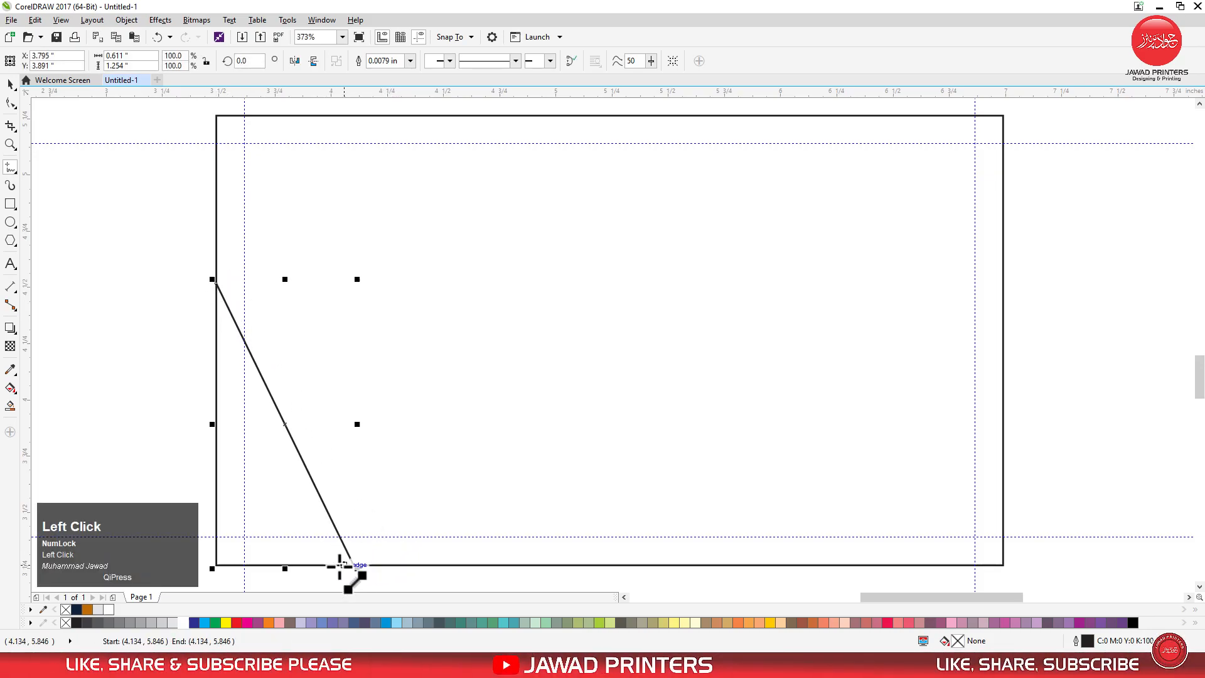
{"action": "left_click", "coordinate": [215, 565]}
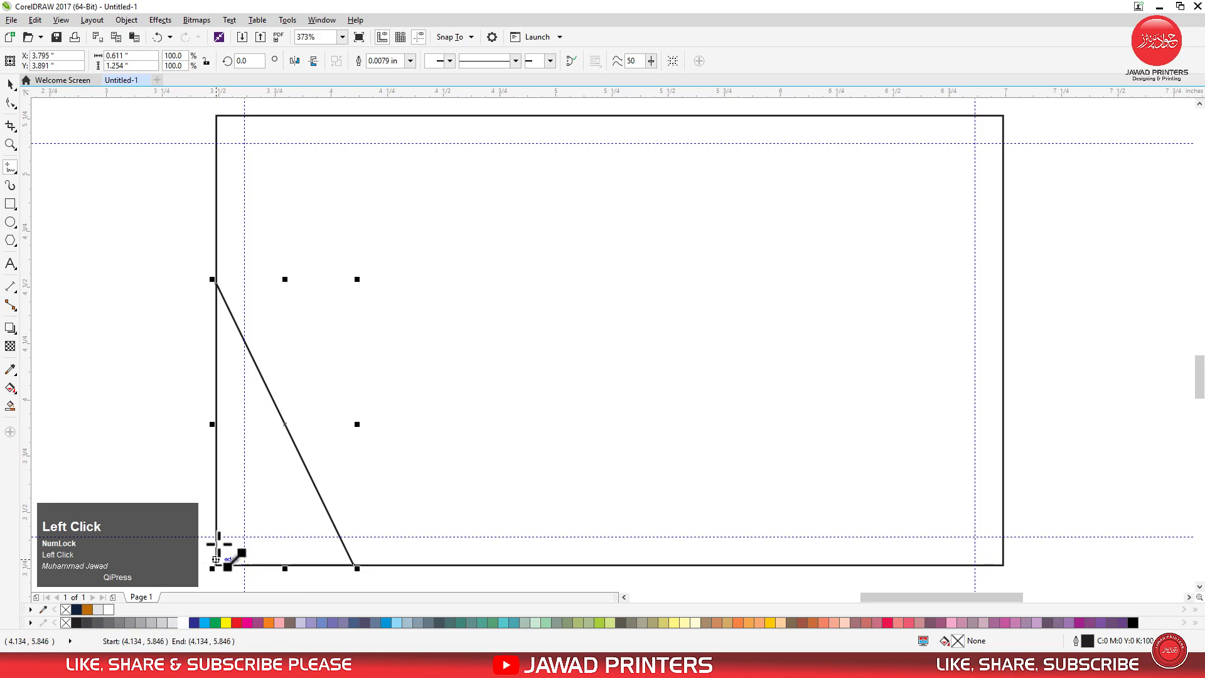
{"action": "left_click", "coordinate": [214, 284]}
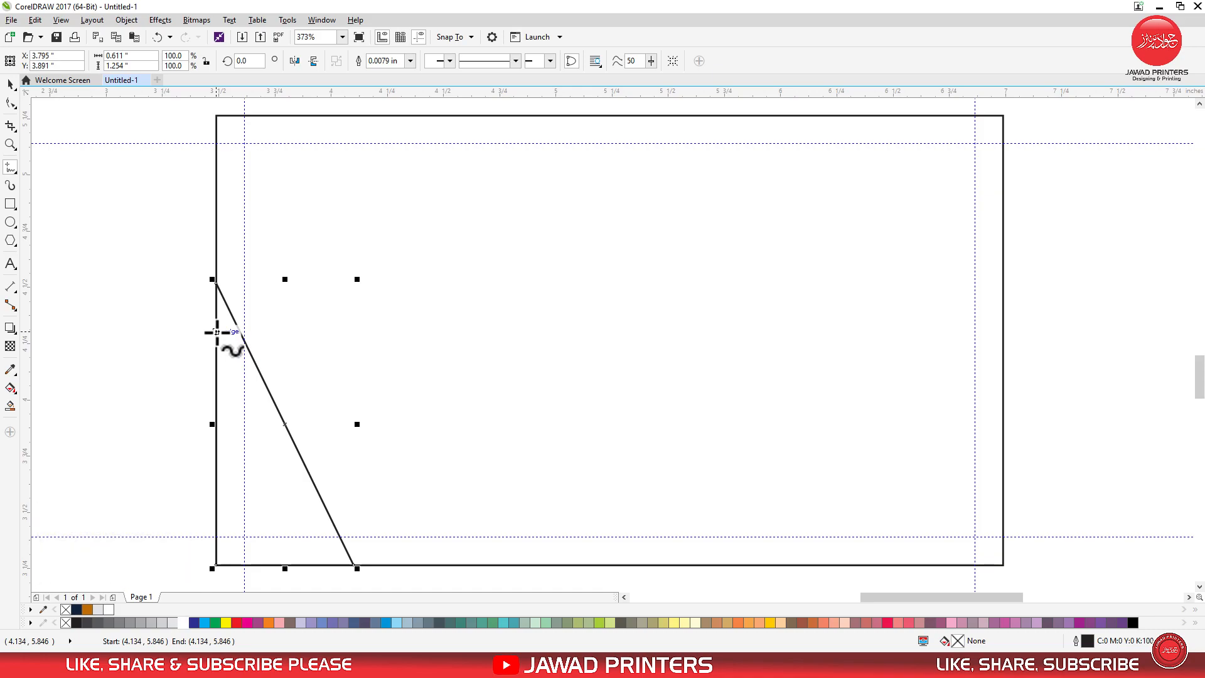
- Draw a wider closed triangle about 0.97 x 1.25 in from the same apex and lower-left corner
{"action": "left_click", "coordinate": [214, 280]}
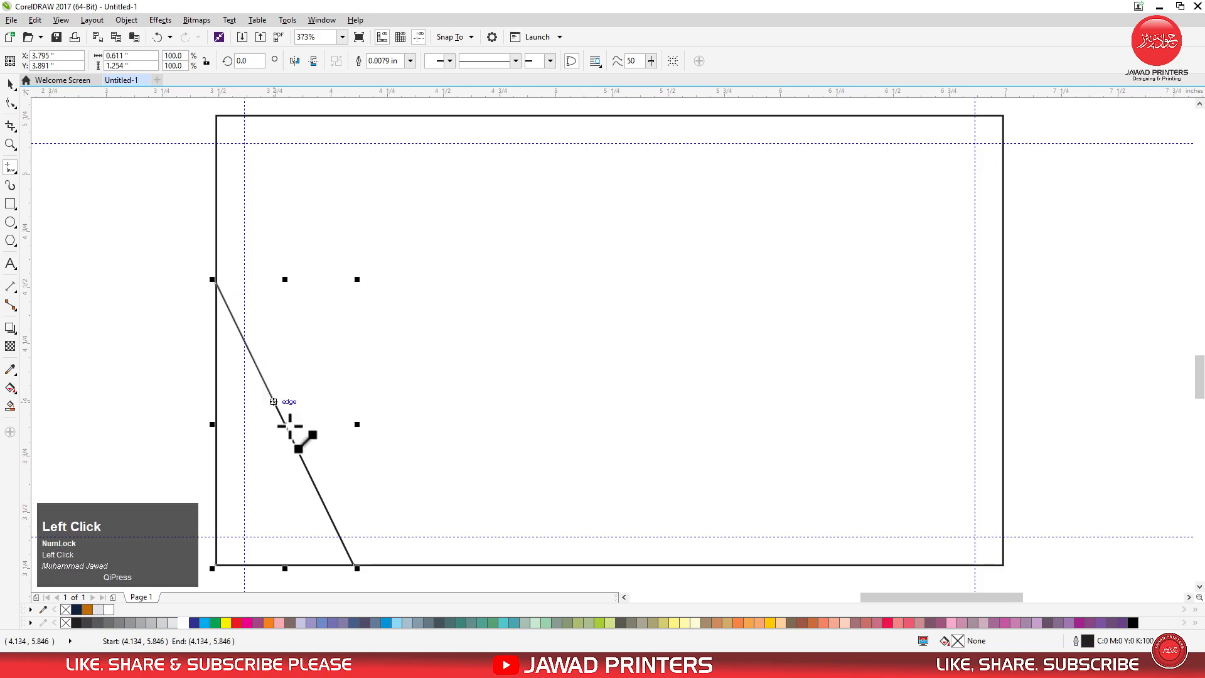
{"action": "left_click", "coordinate": [433, 565]}
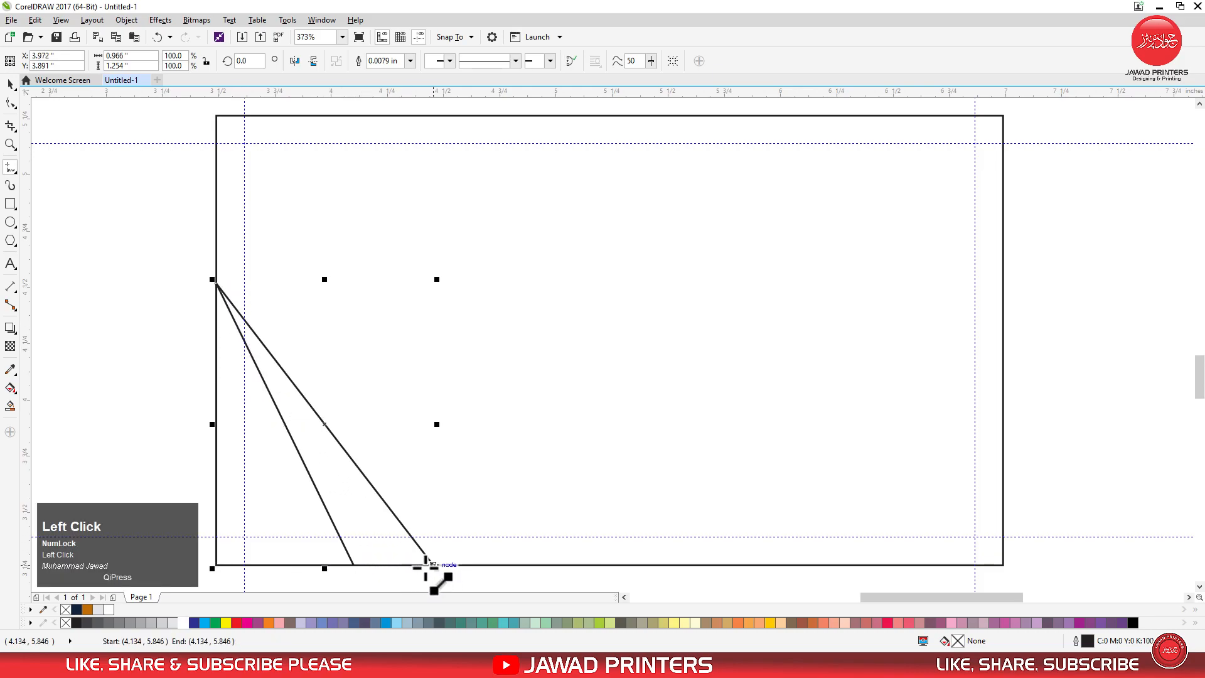
{"action": "left_click", "coordinate": [216, 567]}
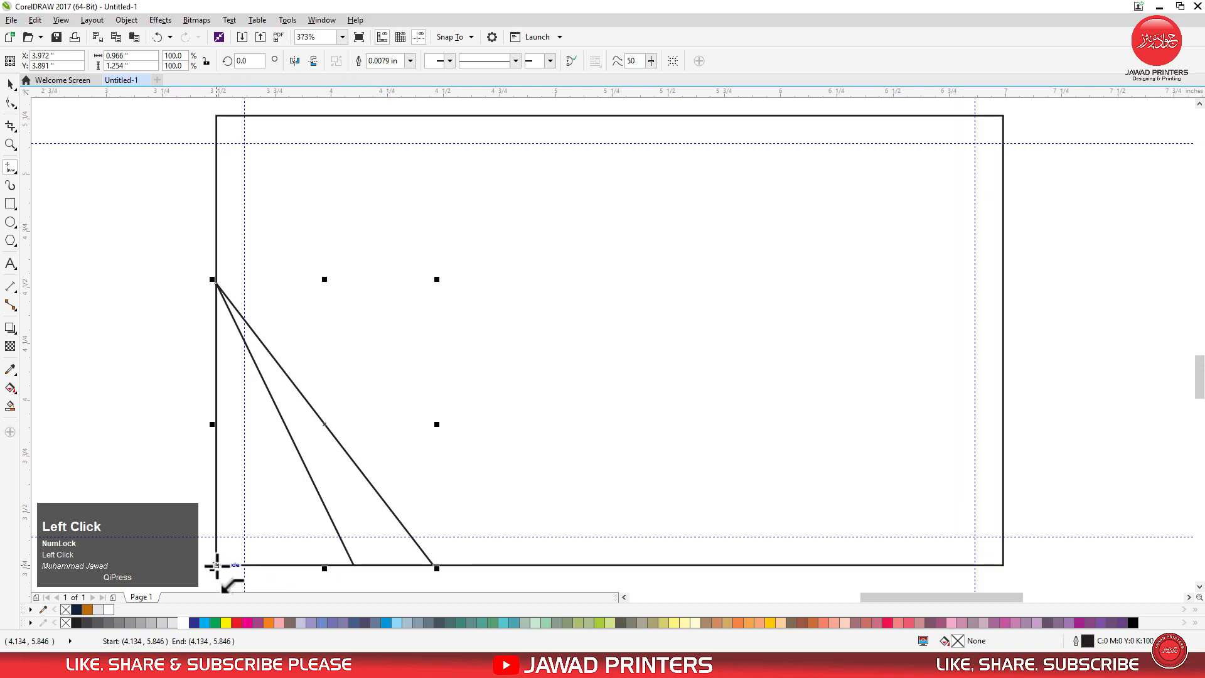
{"action": "left_click", "coordinate": [215, 283]}
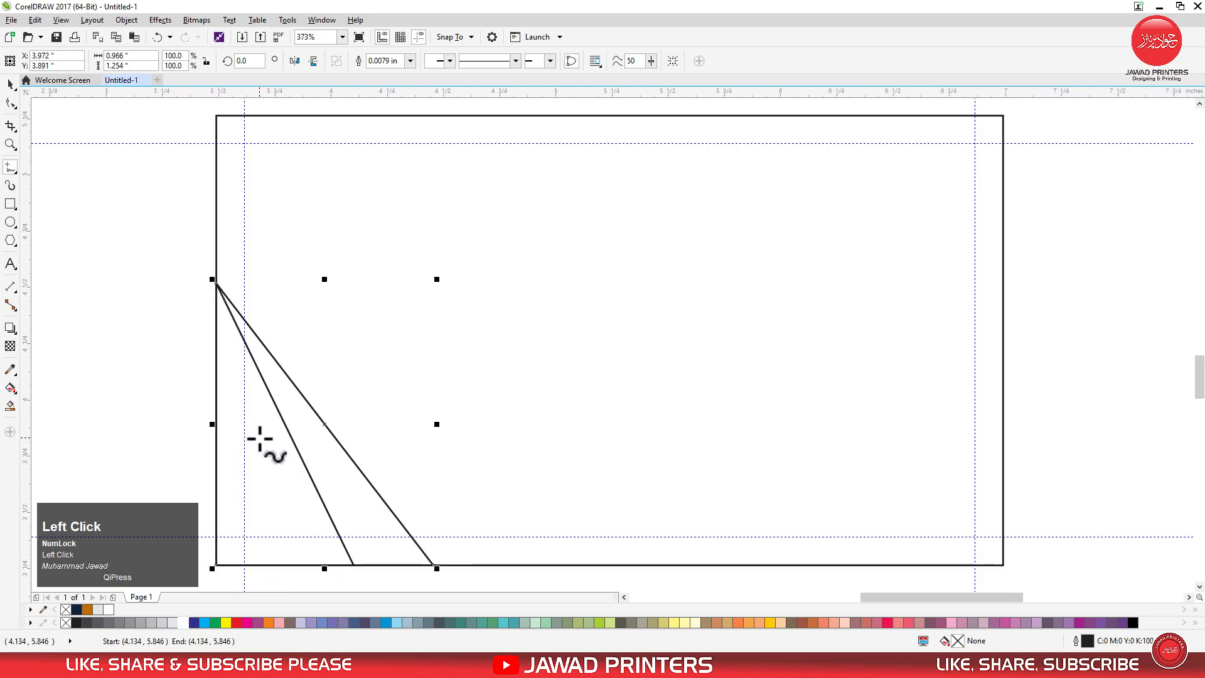
- Draw a low closed triangle about 1.27 x 0.57 in in the same lower-left corner of the card
{"action": "left_click", "coordinate": [215, 436]}
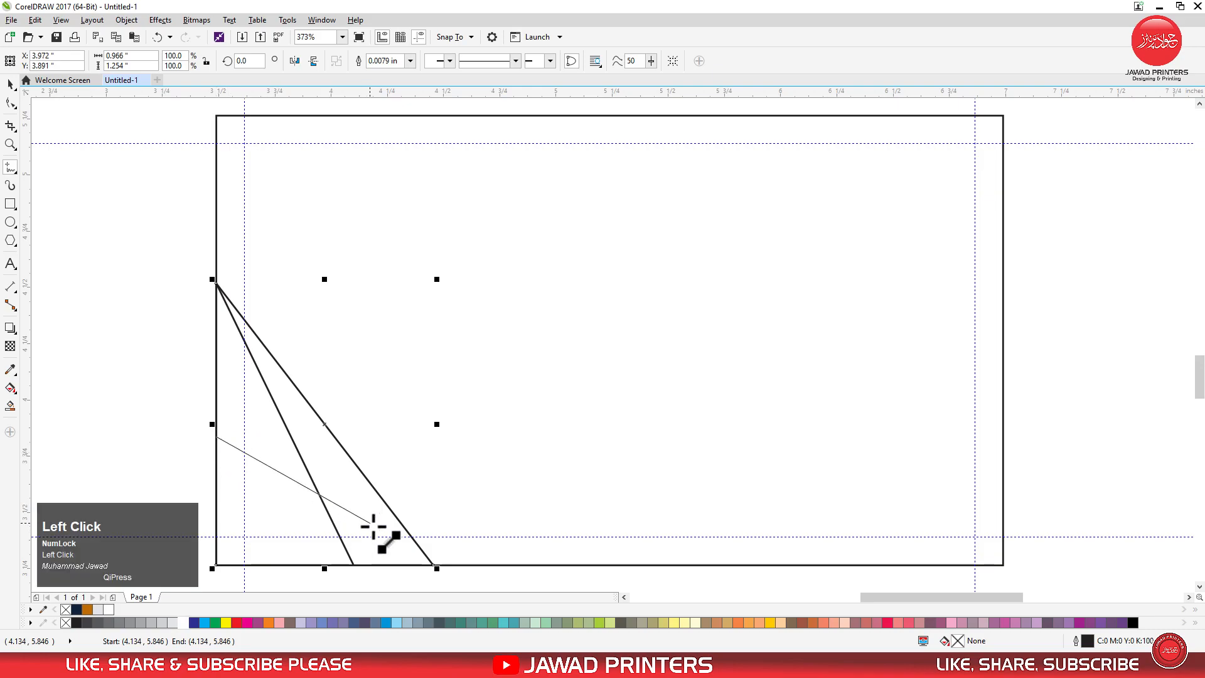
{"action": "left_click", "coordinate": [507, 567]}
{"action": "left_click", "coordinate": [216, 566]}
{"action": "left_click", "coordinate": [217, 436]}
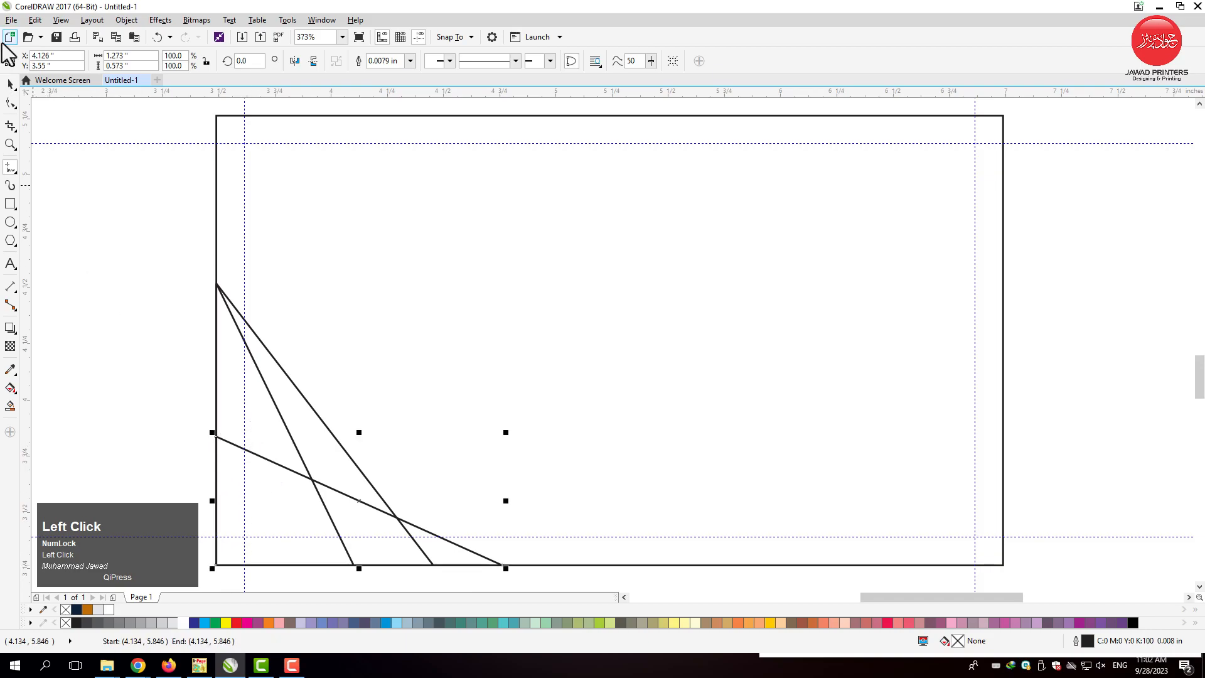
- Lower the apex node of the 0.97 in wide triangle along the card's left edge to a height of about 1.15 in
{"action": "left_click", "coordinate": [10, 103]}
{"action": "left_click", "coordinate": [355, 465]}
{"action": "left_click_drag", "start_coordinate": [216, 288], "coordinate": [214, 317]}
{"action": "left_click", "coordinate": [12, 86]}
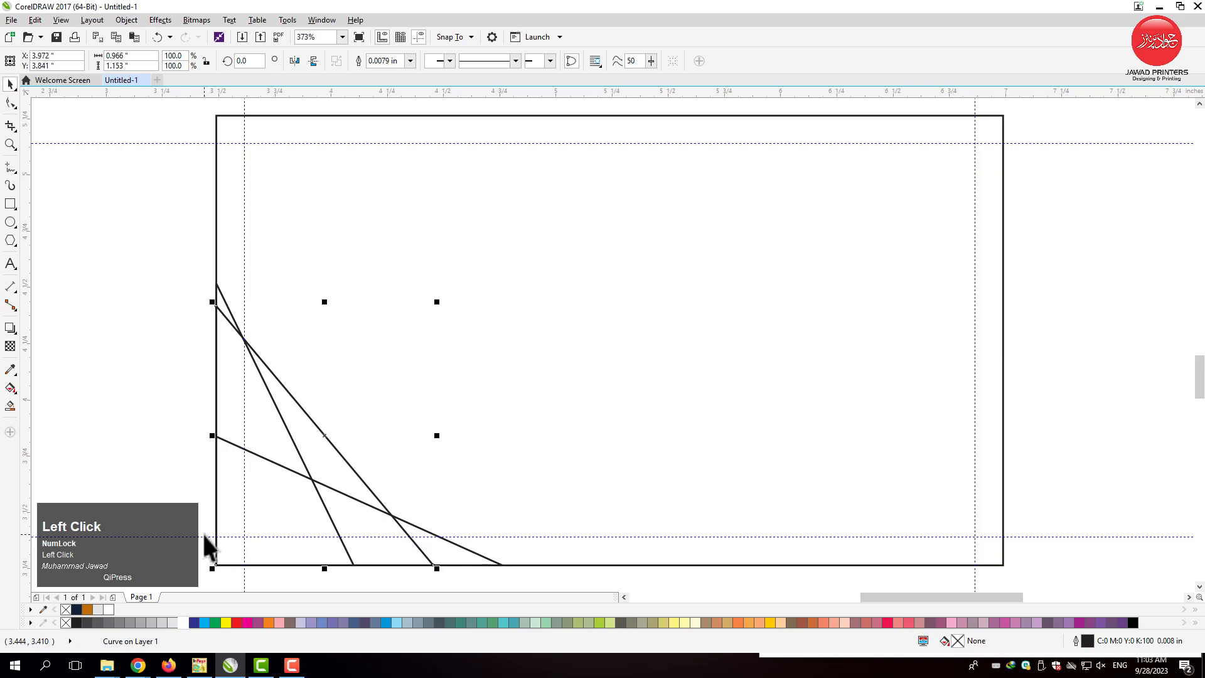
- Fill the reshaped middle triangle with light grey and the low wide triangle with orange
{"action": "left_click", "coordinate": [99, 605]}
{"action": "left_click", "coordinate": [273, 506]}
{"action": "left_click", "coordinate": [89, 609]}
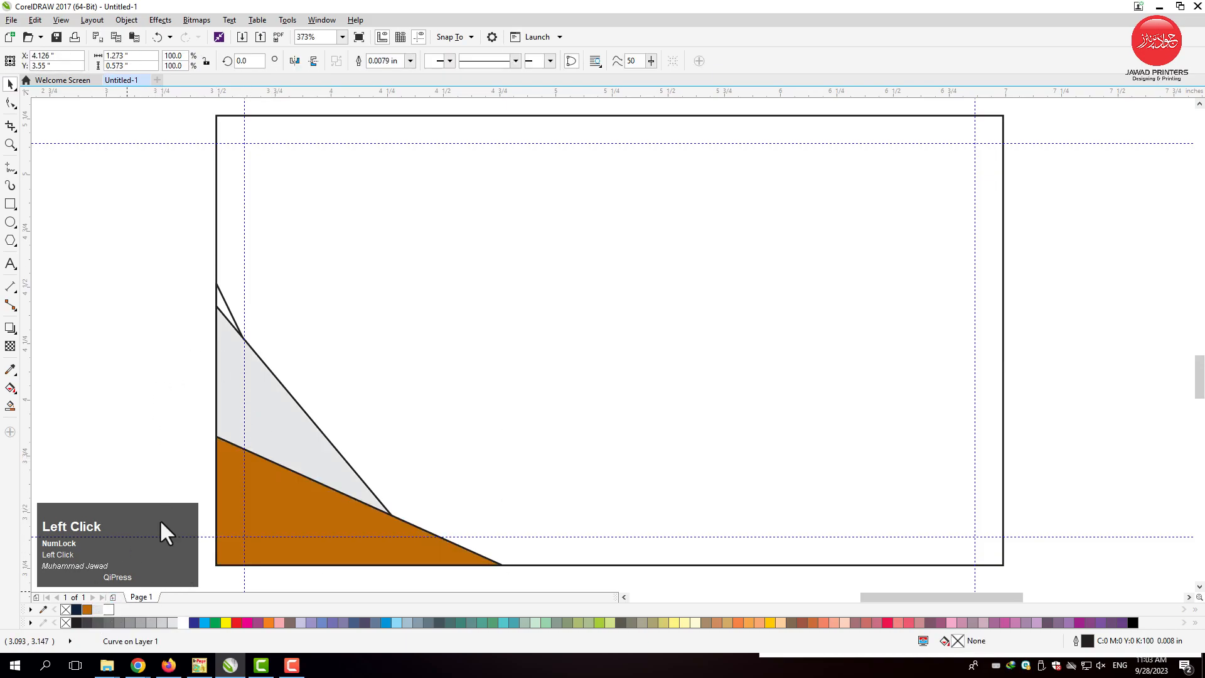
- Fill the narrow tall triangle with navy #0D223A and bring it in front of the other two
{"action": "left_click", "coordinate": [221, 301]}
{"action": "left_click", "coordinate": [76, 609]}
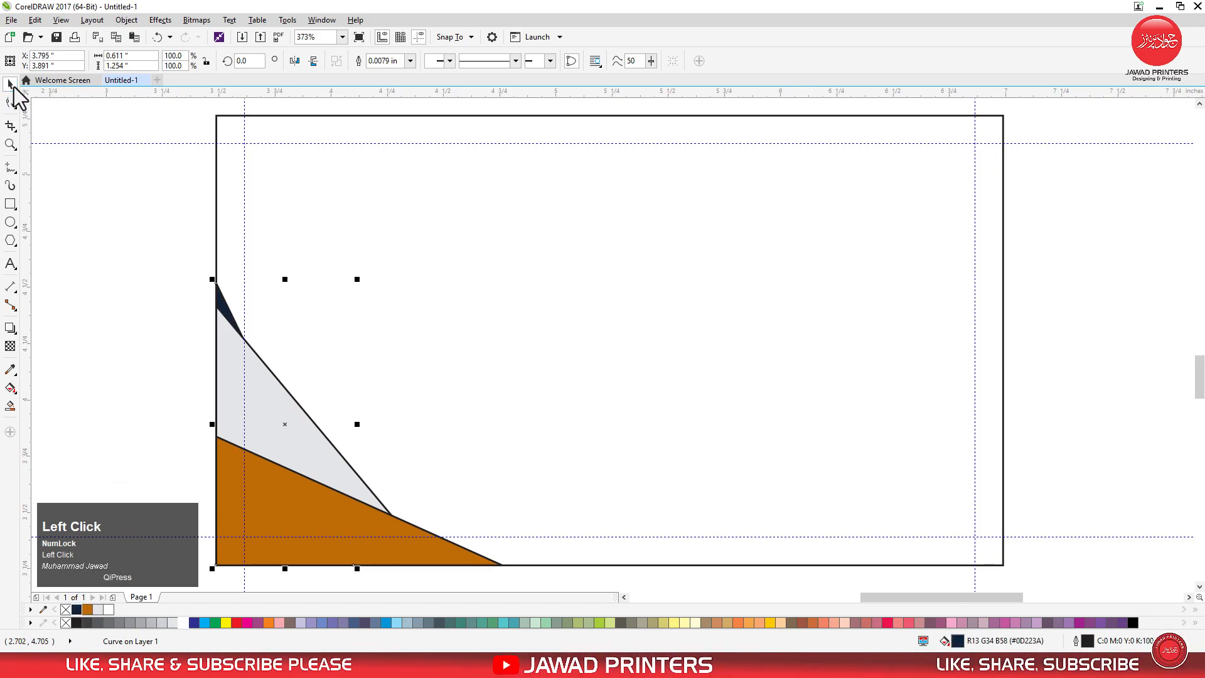
{"action": "key", "text": "shift+Page_Up"}
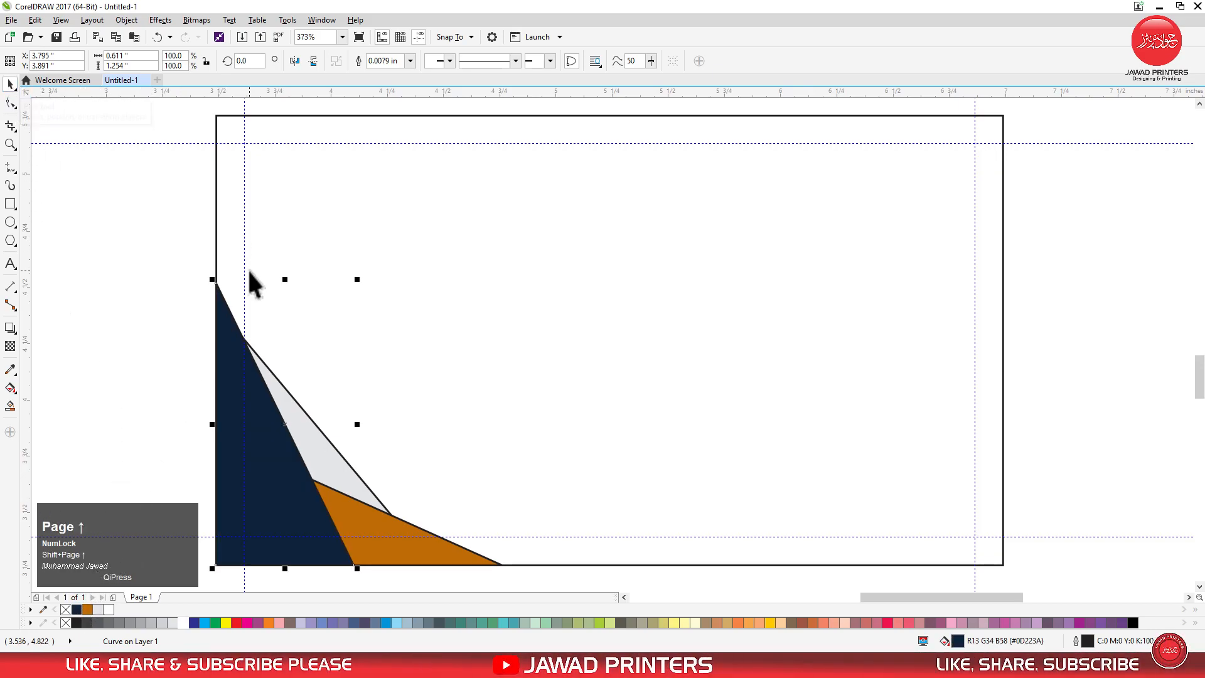
- Group the three corner triangles without outlines and enlarge the group to 113.8% from the card's lower-left corner
{"action": "left_click_drag", "start_coordinate": [168, 247], "coordinate": [544, 569]}
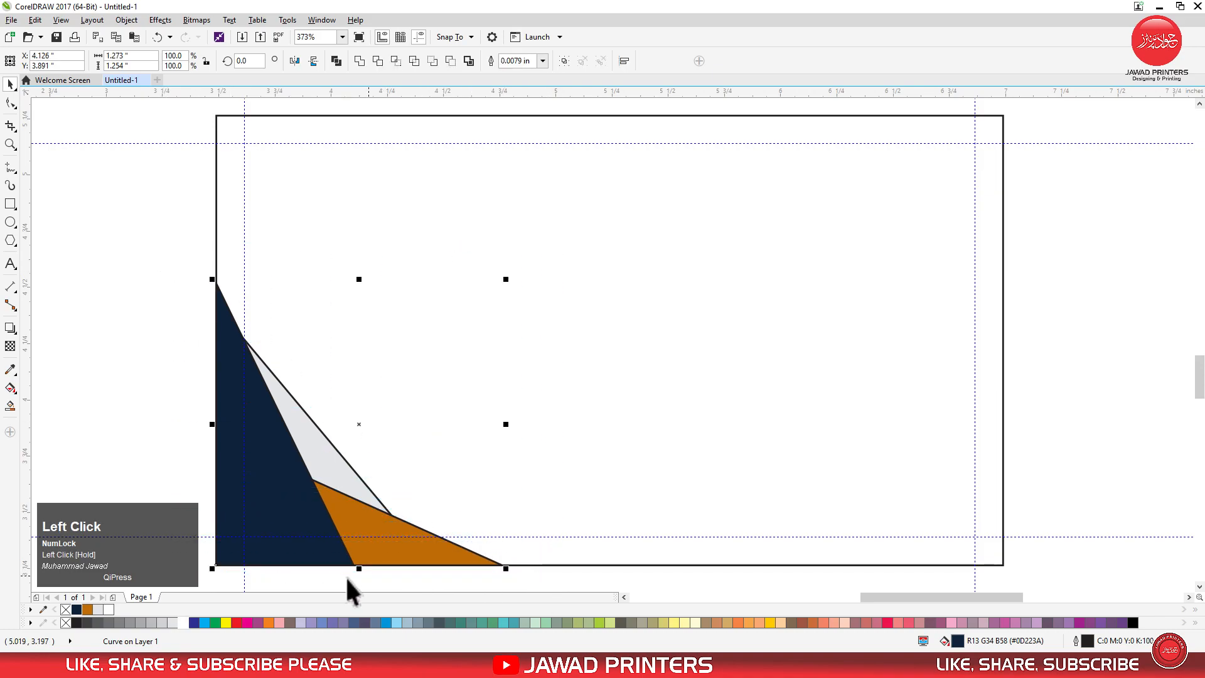
{"action": "right_click", "coordinate": [66, 609]}
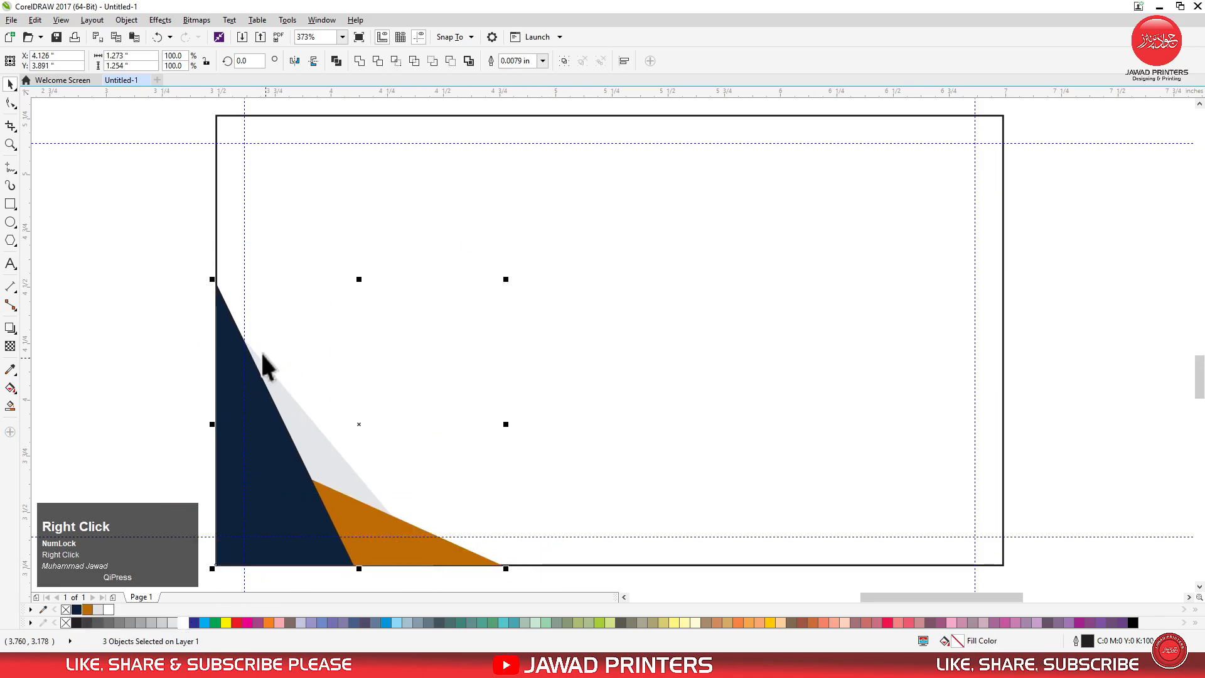
{"action": "left_click", "coordinate": [564, 62]}
{"action": "left_click_drag", "start_coordinate": [518, 278], "coordinate": [548, 242]}
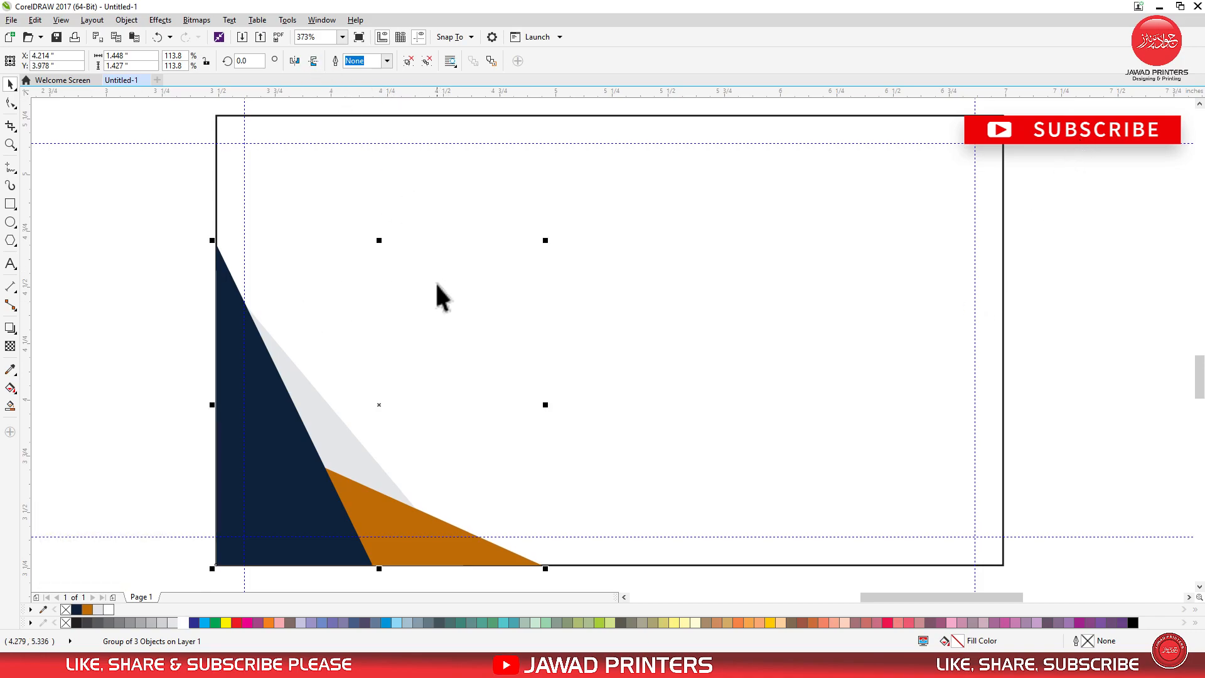
- Duplicate the triangle group in place and mirror the copy both vertically and horizontally
{"action": "key", "text": "KP_Add"}
{"action": "left_click", "coordinate": [313, 61]}
{"action": "left_click", "coordinate": [294, 61]}
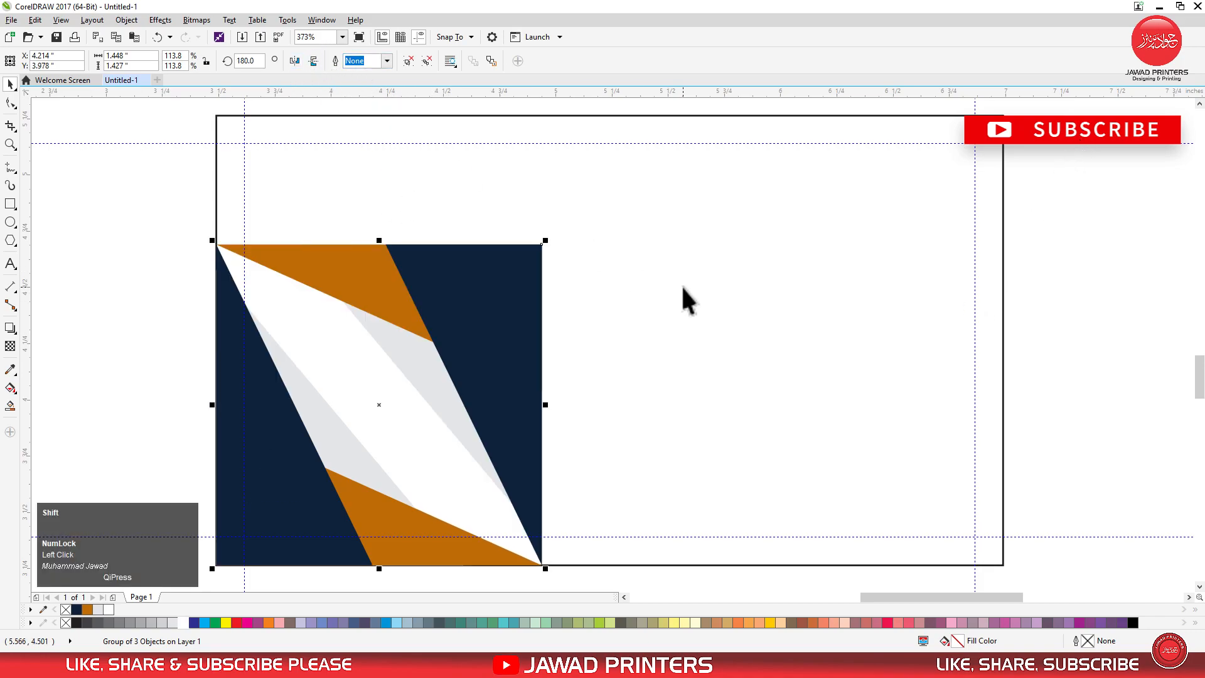
- Align the mirrored triangle group to the right and top edges of the second card
{"action": "left_click", "coordinate": [658, 290], "text": "shift"}
{"action": "key", "text": "r"}
{"action": "key", "text": "t"}
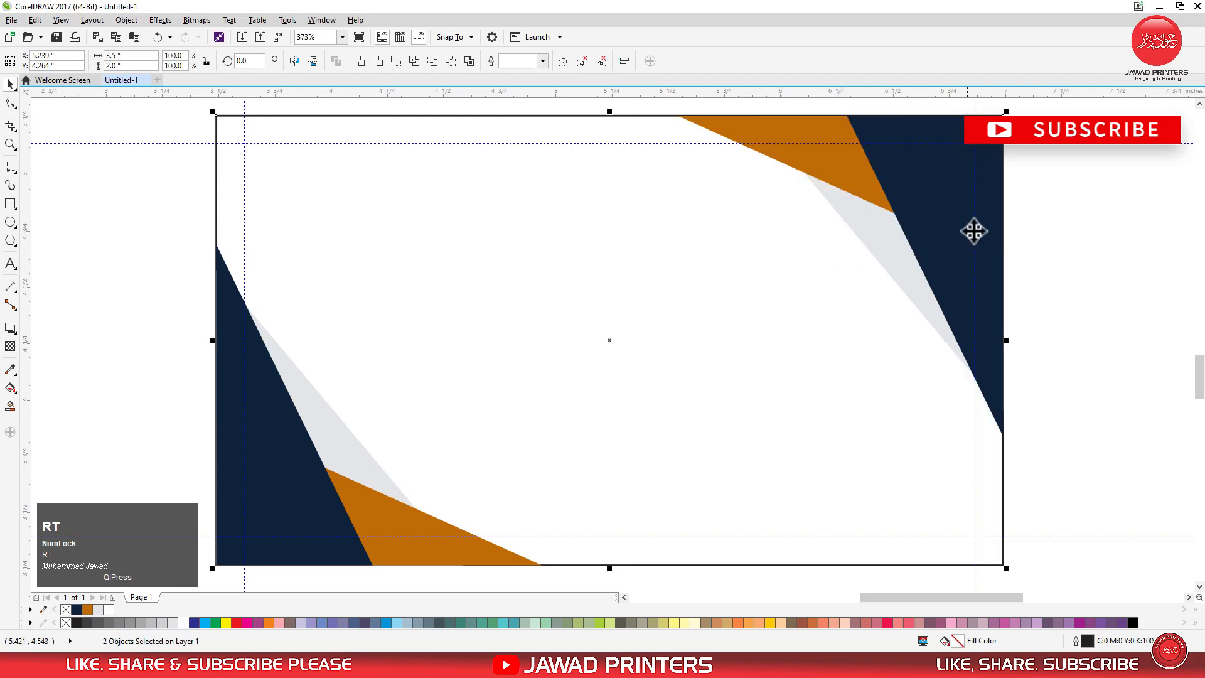
{"action": "left_click", "coordinate": [1047, 219]}
- Move the company logo block onto the second card and centre it horizontally and vertically on the card
{"action": "key", "text": "F4"}
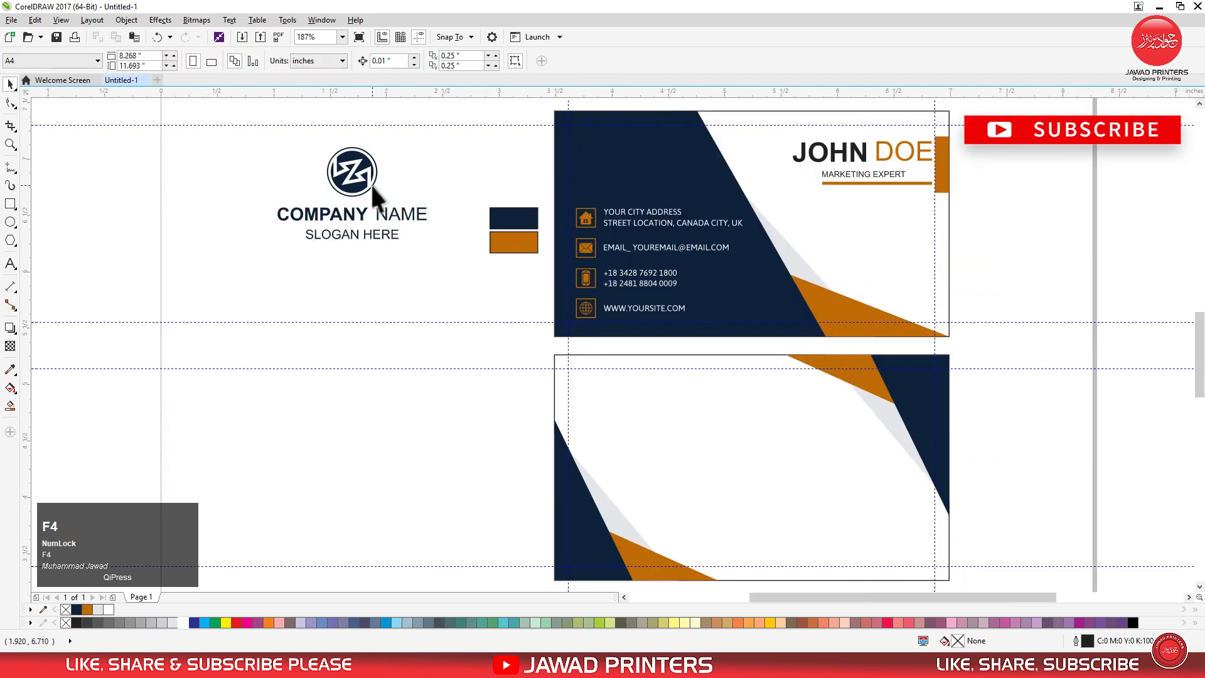
{"action": "left_click", "coordinate": [359, 188]}
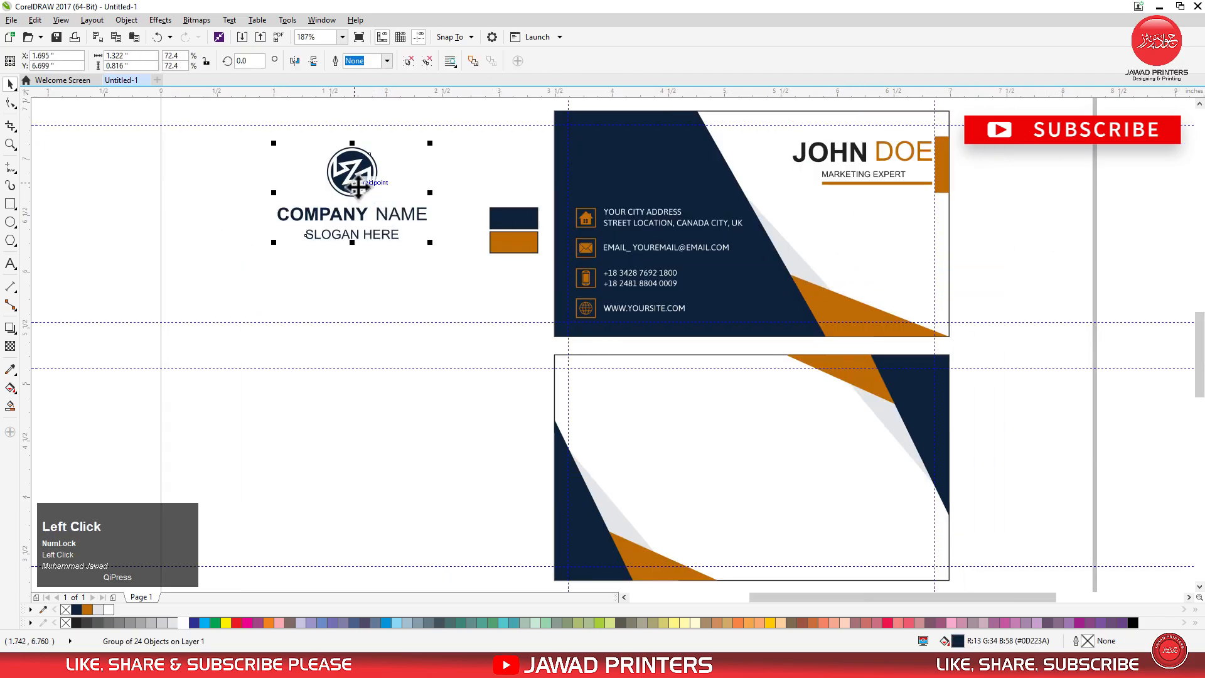
{"action": "left_click_drag", "start_coordinate": [350, 191], "coordinate": [725, 442]}
{"action": "left_click", "coordinate": [806, 522], "text": "shift"}
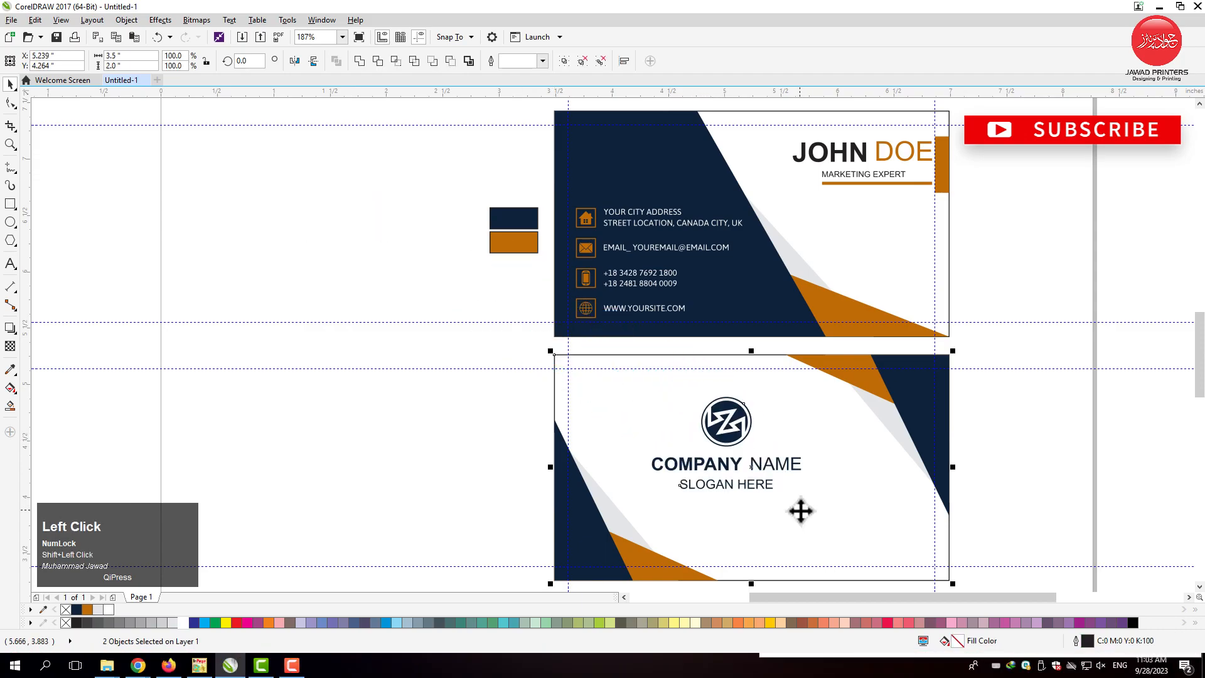
{"action": "key", "text": "c"}
{"action": "key", "text": "e"}
- Fill the lower half of the circular logo emblem on the second card with the orange from the document palette
{"action": "key", "text": "F2"}
{"action": "left_click_drag", "start_coordinate": [550, 353], "coordinate": [827, 541]}
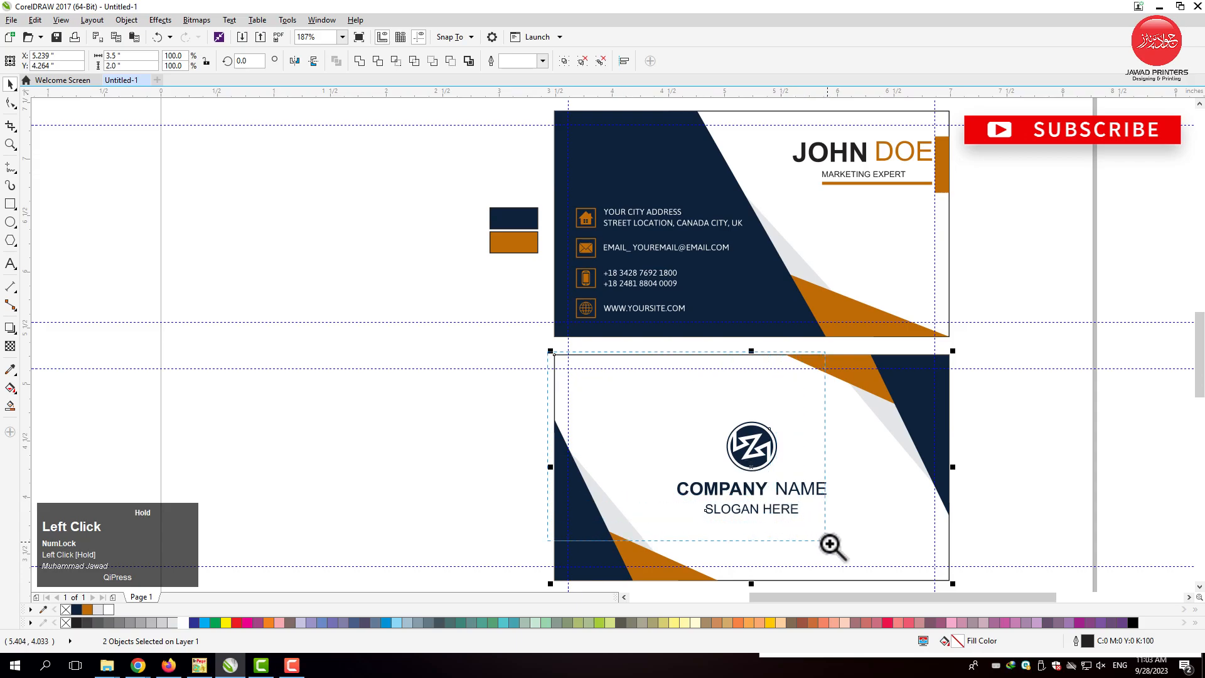
{"action": "left_click", "coordinate": [833, 546]}
{"action": "key", "text": "F2"}
{"action": "left_click_drag", "start_coordinate": [484, 244], "coordinate": [974, 575]}
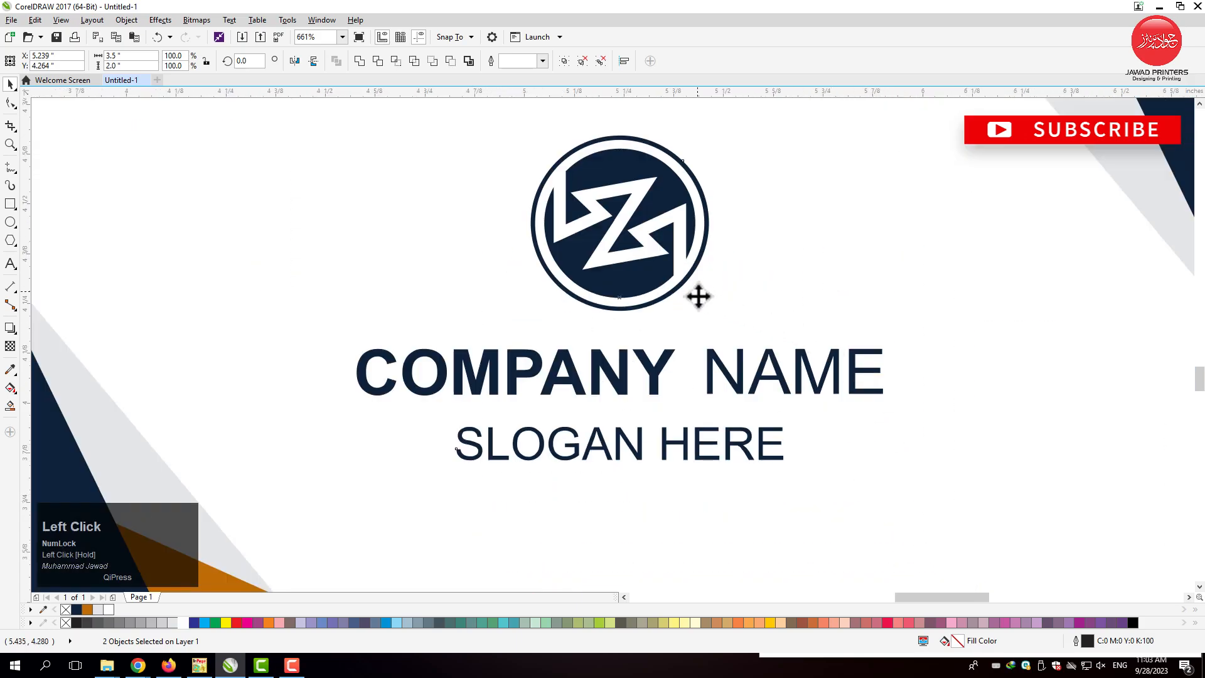
{"action": "left_click", "coordinate": [713, 318]}
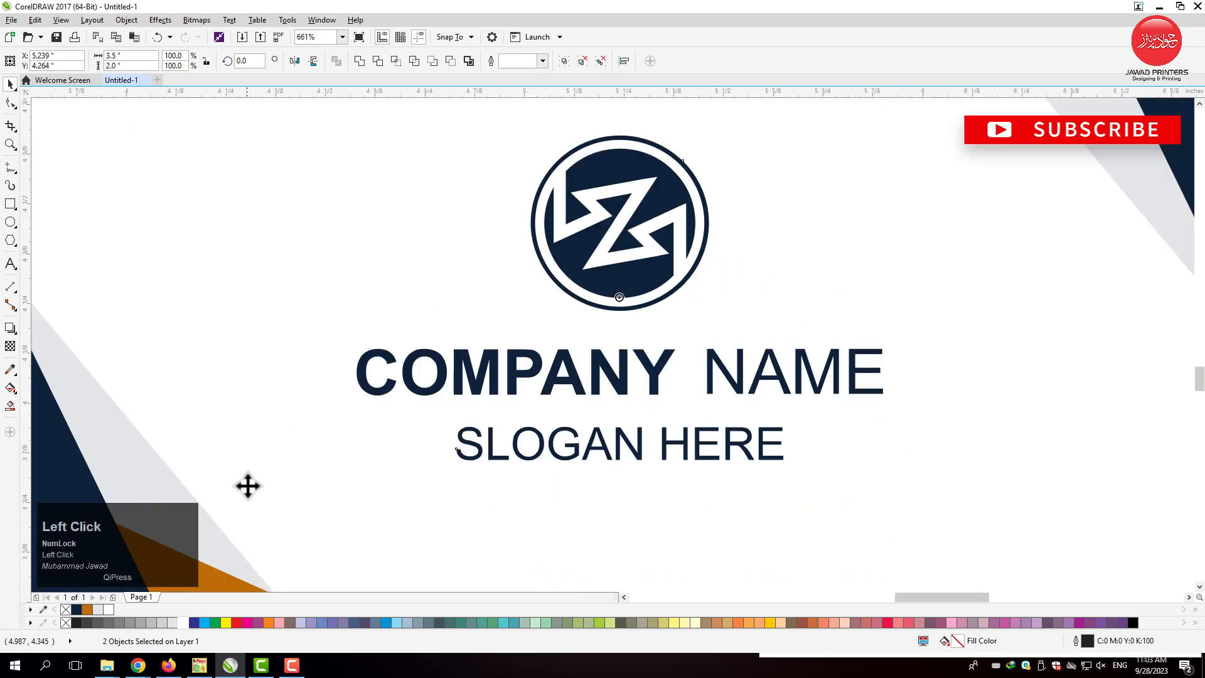
{"action": "left_click", "coordinate": [398, 360]}
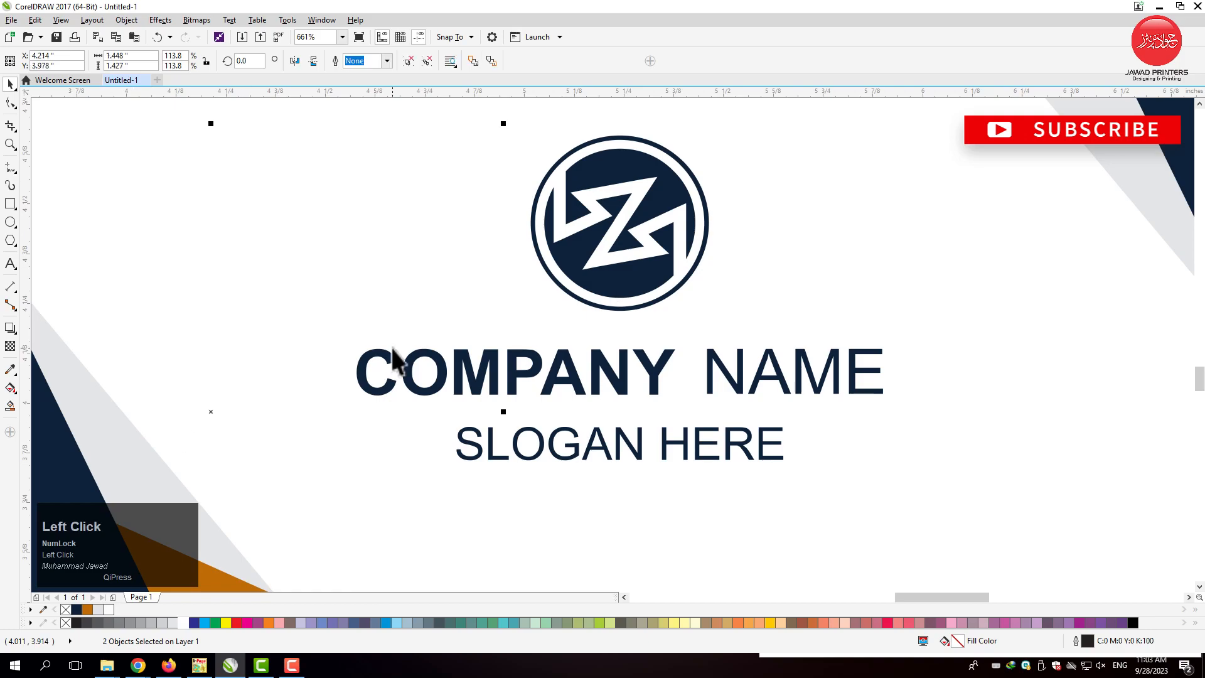
{"action": "left_click", "coordinate": [577, 290], "text": "ctrl"}
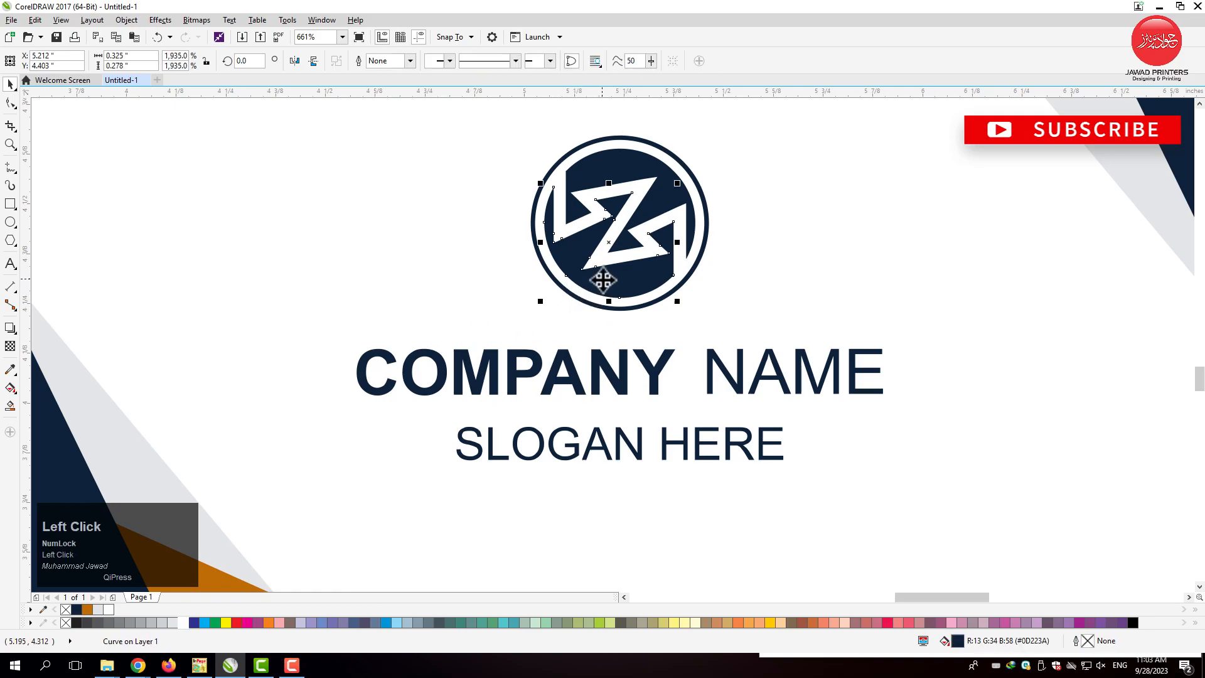
{"action": "key", "text": "ctrl+z"}
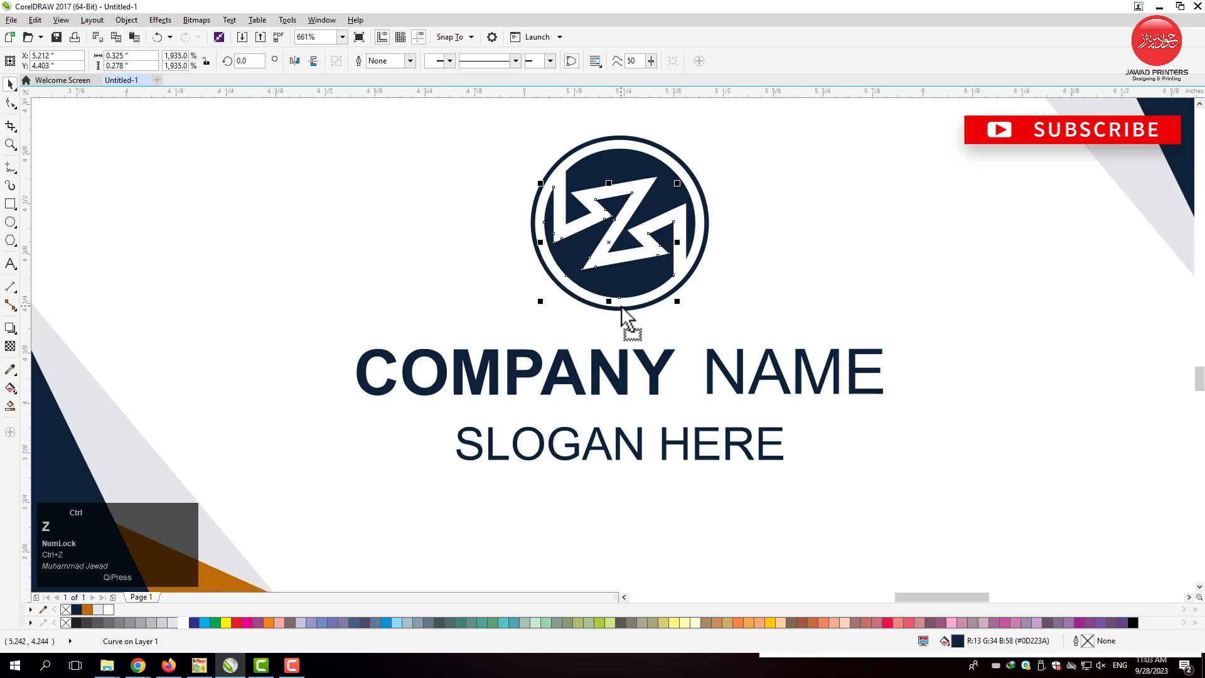
{"action": "left_click", "coordinate": [88, 608]}
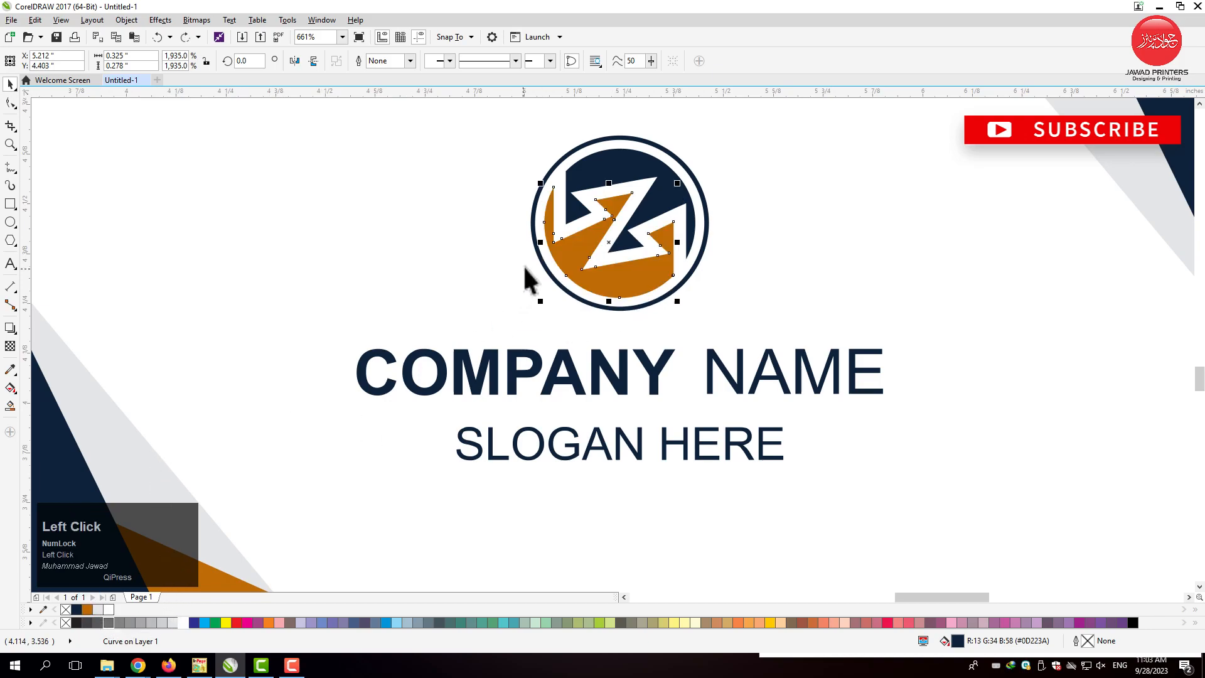
- Recolour all letters of the word NAME beside COMPANY in orange (#C06C06)
{"action": "left_click", "coordinate": [711, 375], "text": "shift"}
{"action": "left_click", "coordinate": [827, 379], "text": "shift"}
{"action": "left_click", "coordinate": [848, 383], "text": "shift"}
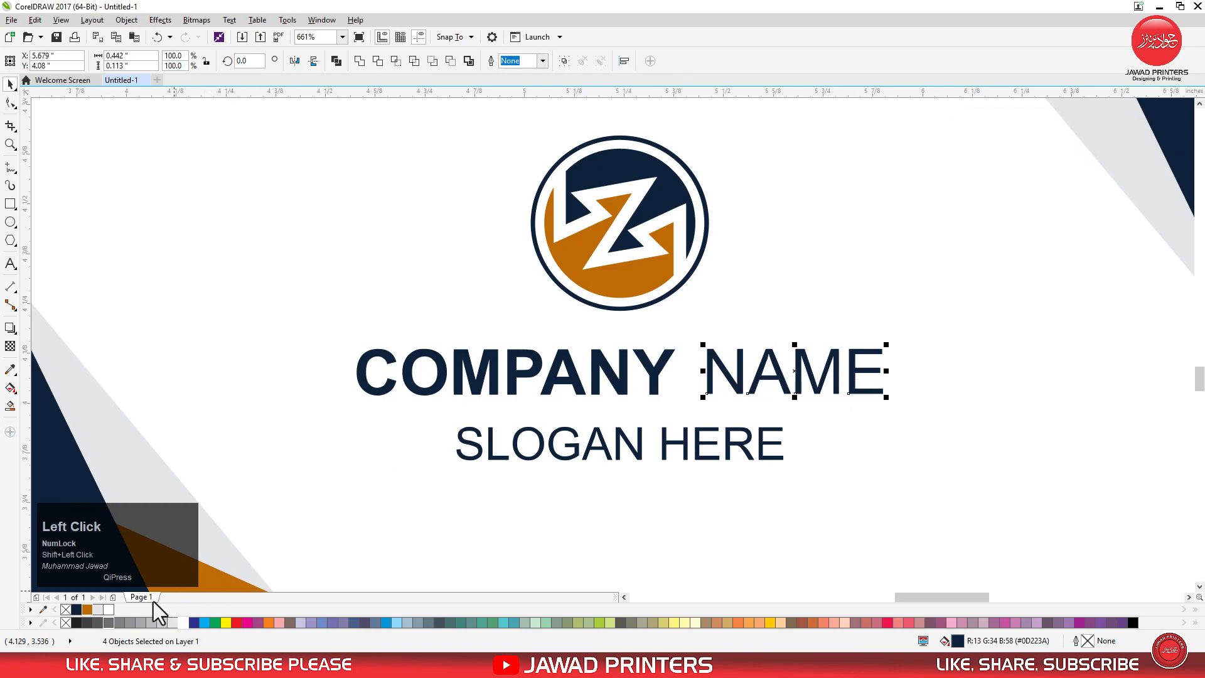
{"action": "left_click", "coordinate": [87, 609]}
{"action": "key", "text": "F3"}
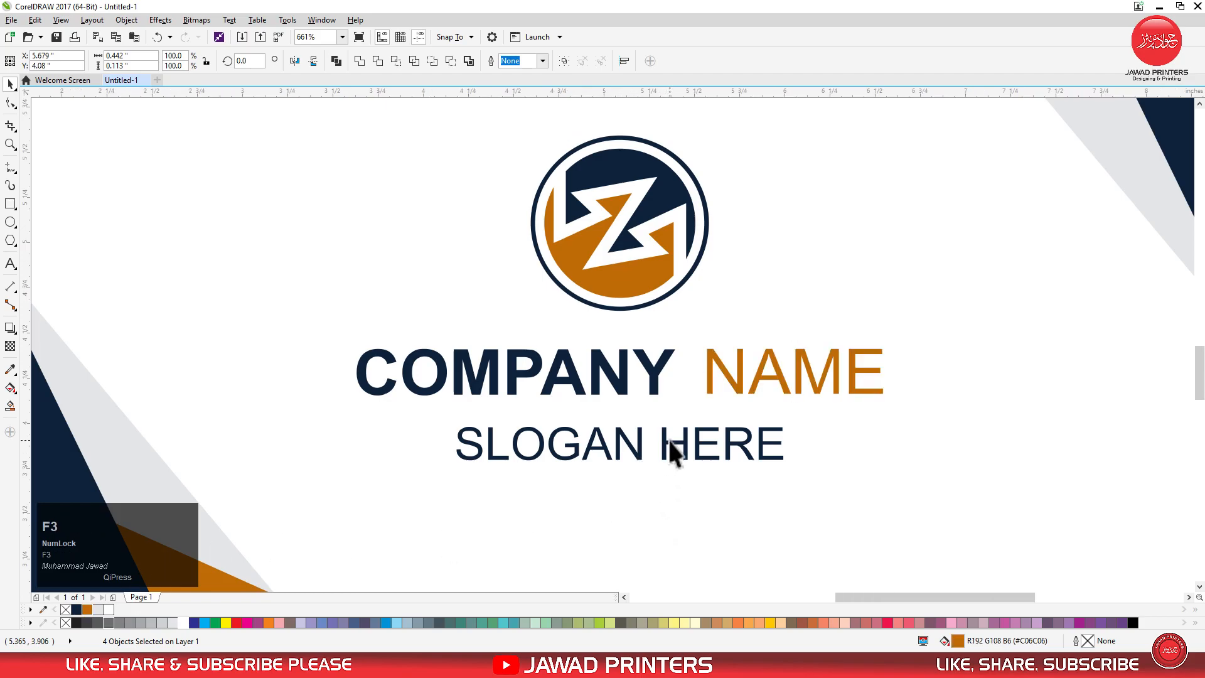
- Group the logo emblem, company name and slogan, and centre the group horizontally and vertically on the second card
{"action": "left_click_drag", "start_coordinate": [297, 428], "coordinate": [728, 485]}
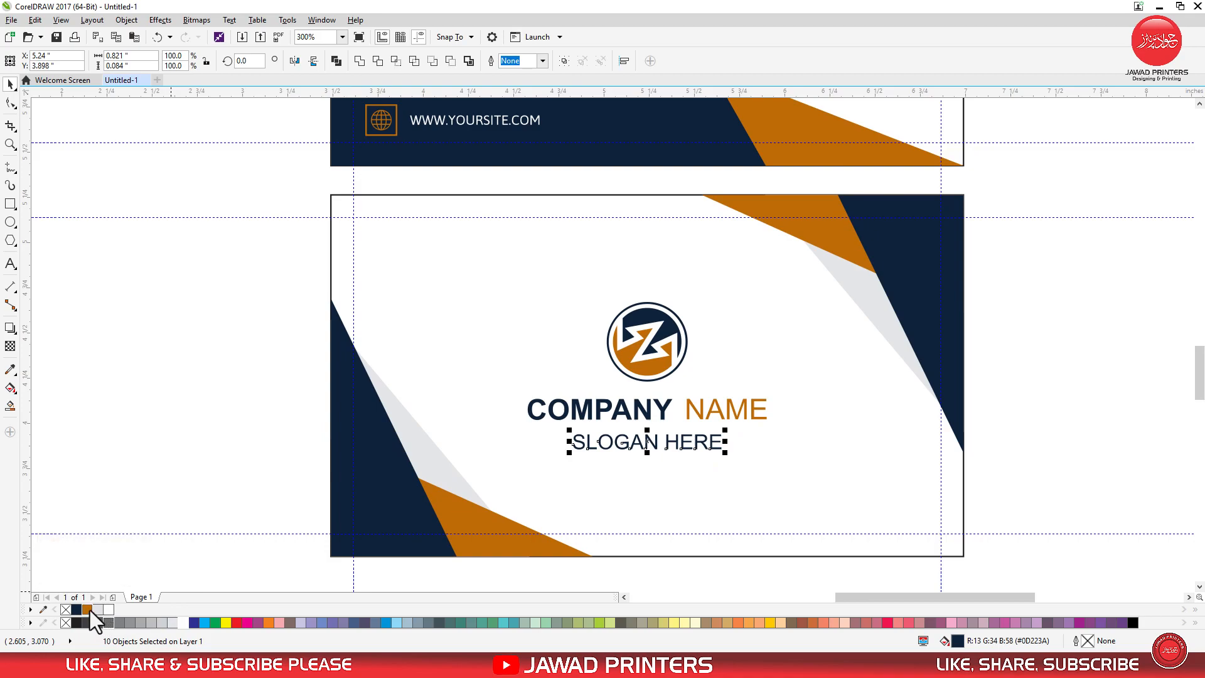
{"action": "left_click", "coordinate": [177, 416]}
{"action": "left_click_drag", "start_coordinate": [690, 443], "coordinate": [818, 503]}
{"action": "key", "text": "ctrl+g"}
{"action": "left_click_drag", "start_coordinate": [272, 182], "coordinate": [854, 484]}
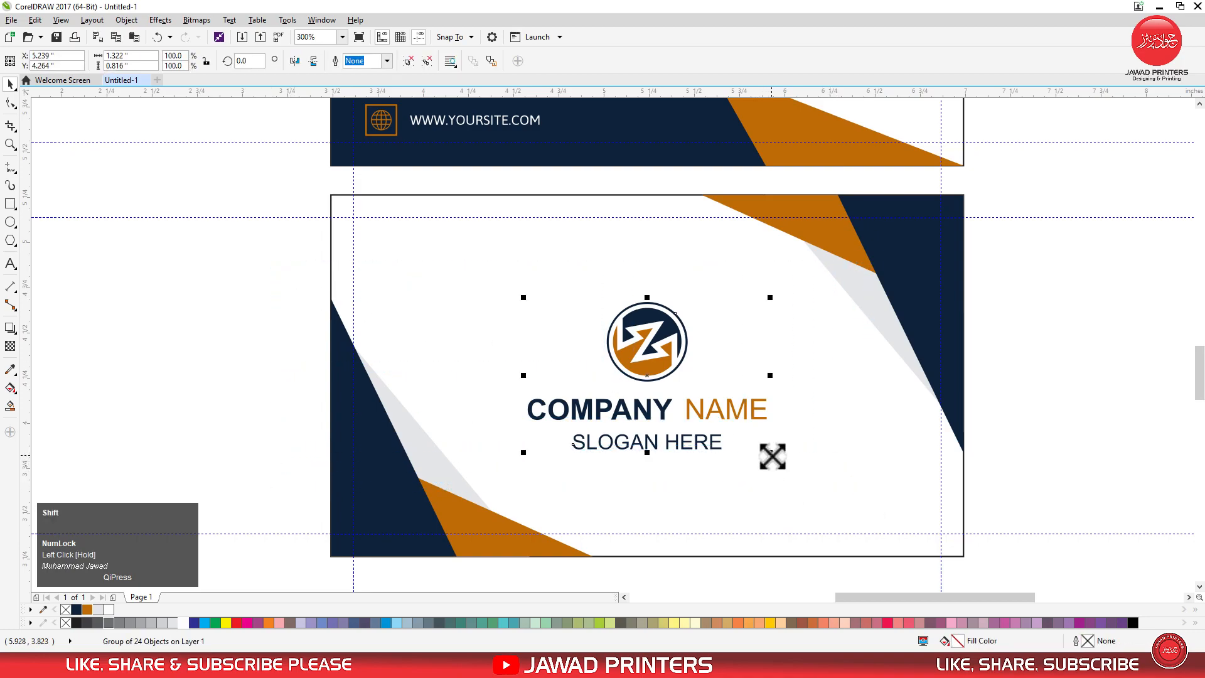
{"action": "left_click", "coordinate": [779, 472], "text": "shift"}
{"action": "key", "text": "c"}
{"action": "key", "text": "e"}
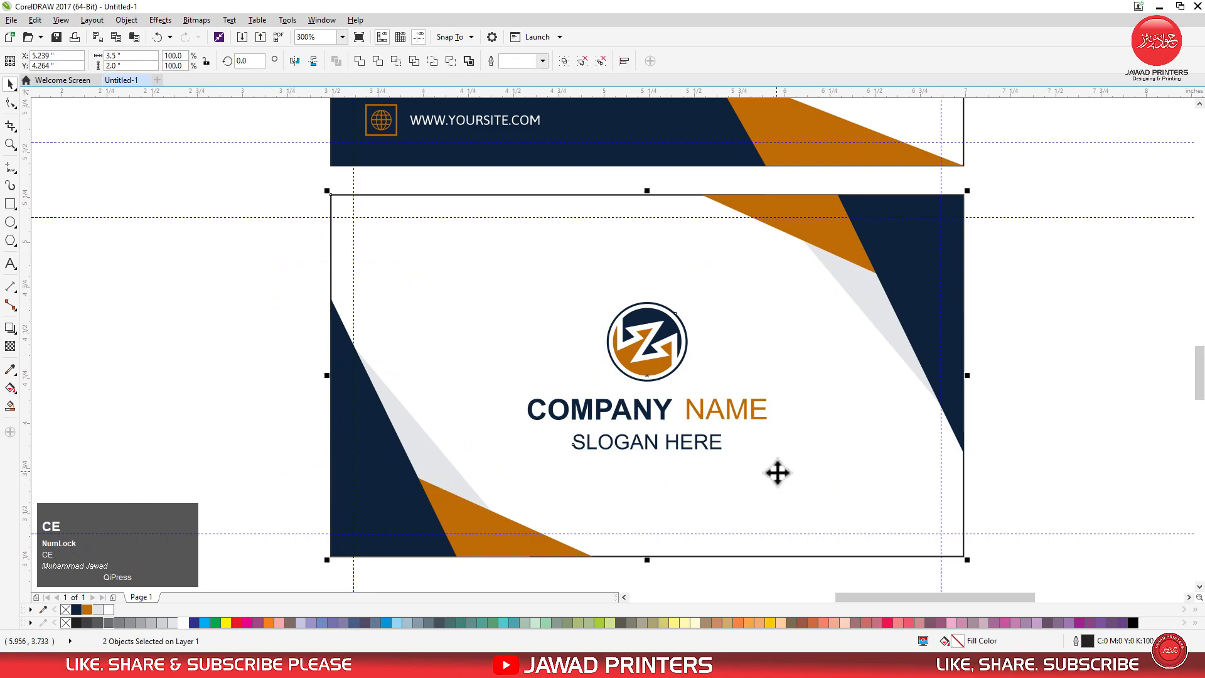
- Remove the navy and orange reference swatches beside the front card
{"action": "left_click", "coordinate": [1057, 348]}
{"action": "key", "text": "F4"}
{"action": "left_click", "coordinate": [375, 203]}
{"action": "left_click_drag", "start_coordinate": [375, 203], "coordinate": [390, 307]}
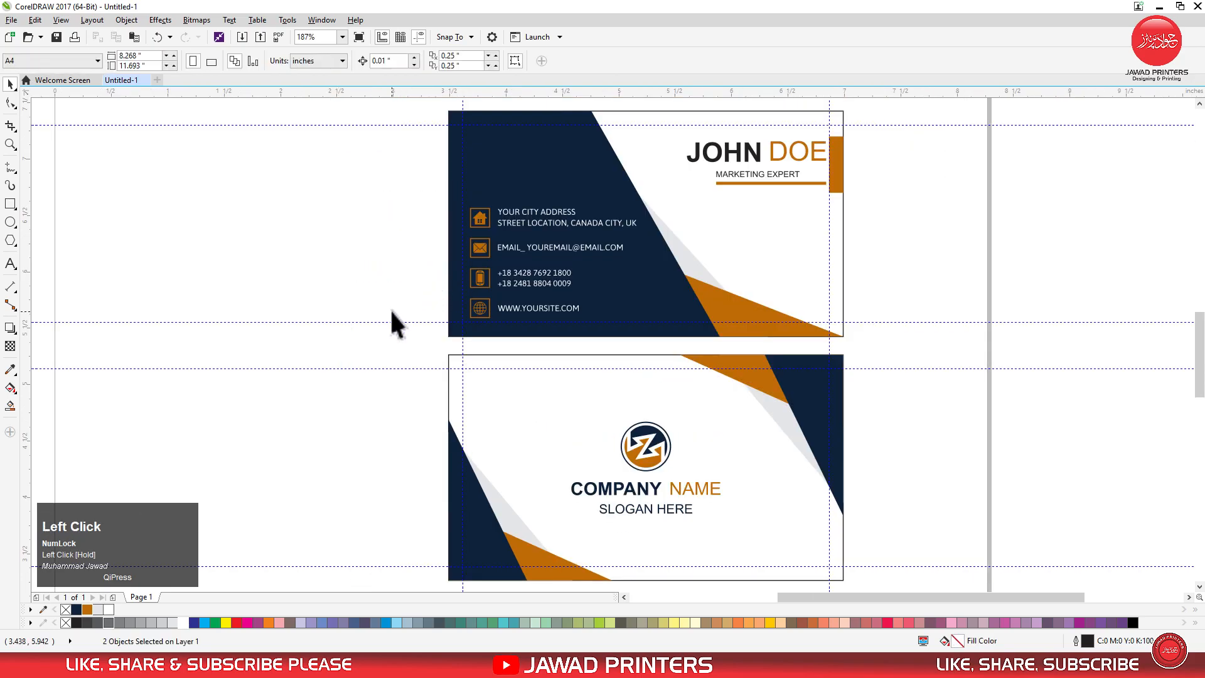
- Delete the horizontal and vertical guidelines running across both cards
{"action": "left_click", "coordinate": [394, 126]}
{"action": "key", "text": "Delete"}
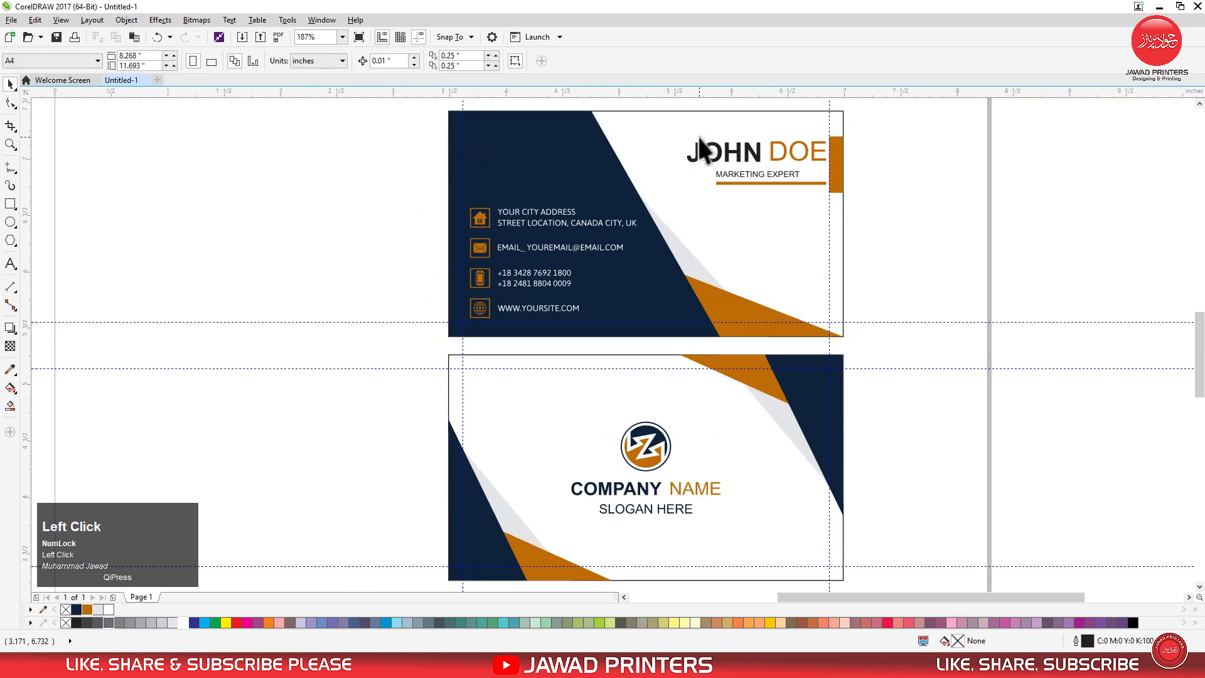
{"action": "left_click", "coordinate": [680, 211]}
{"action": "left_click", "coordinate": [866, 322]}
{"action": "key", "text": "Delete"}
{"action": "left_click", "coordinate": [866, 369]}
{"action": "key", "text": "Delete"}
{"action": "left_click", "coordinate": [888, 566]}
{"action": "key", "text": "Delete"}
{"action": "key", "text": "F4"}
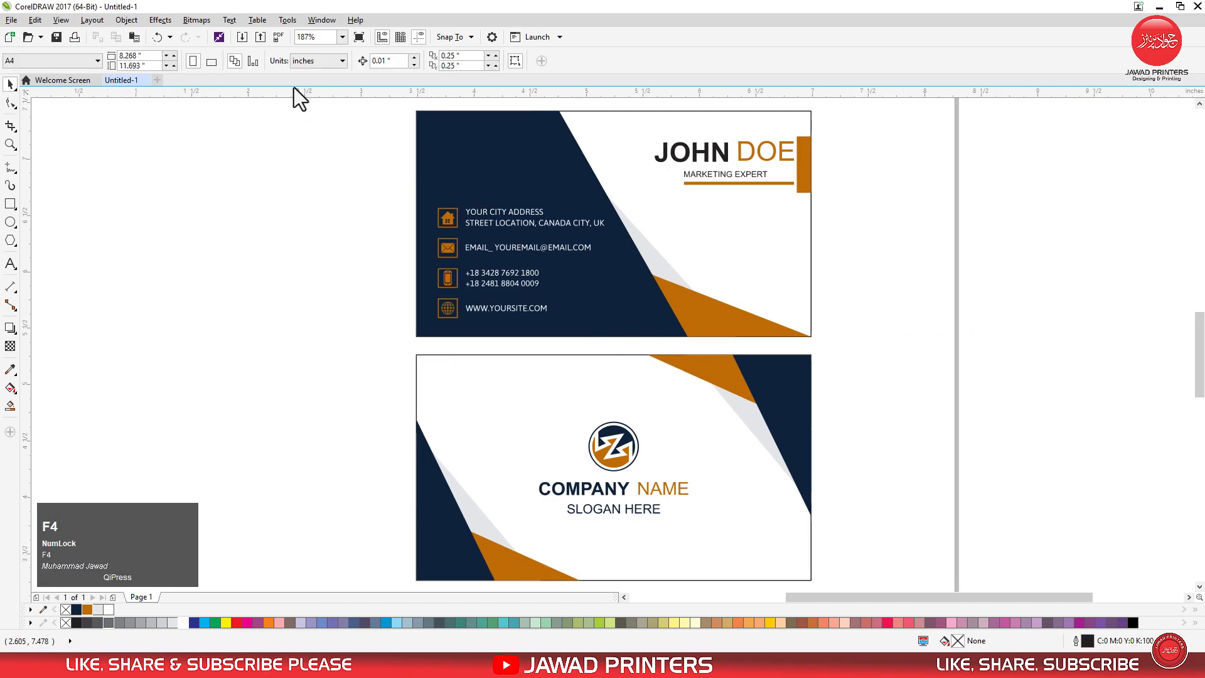